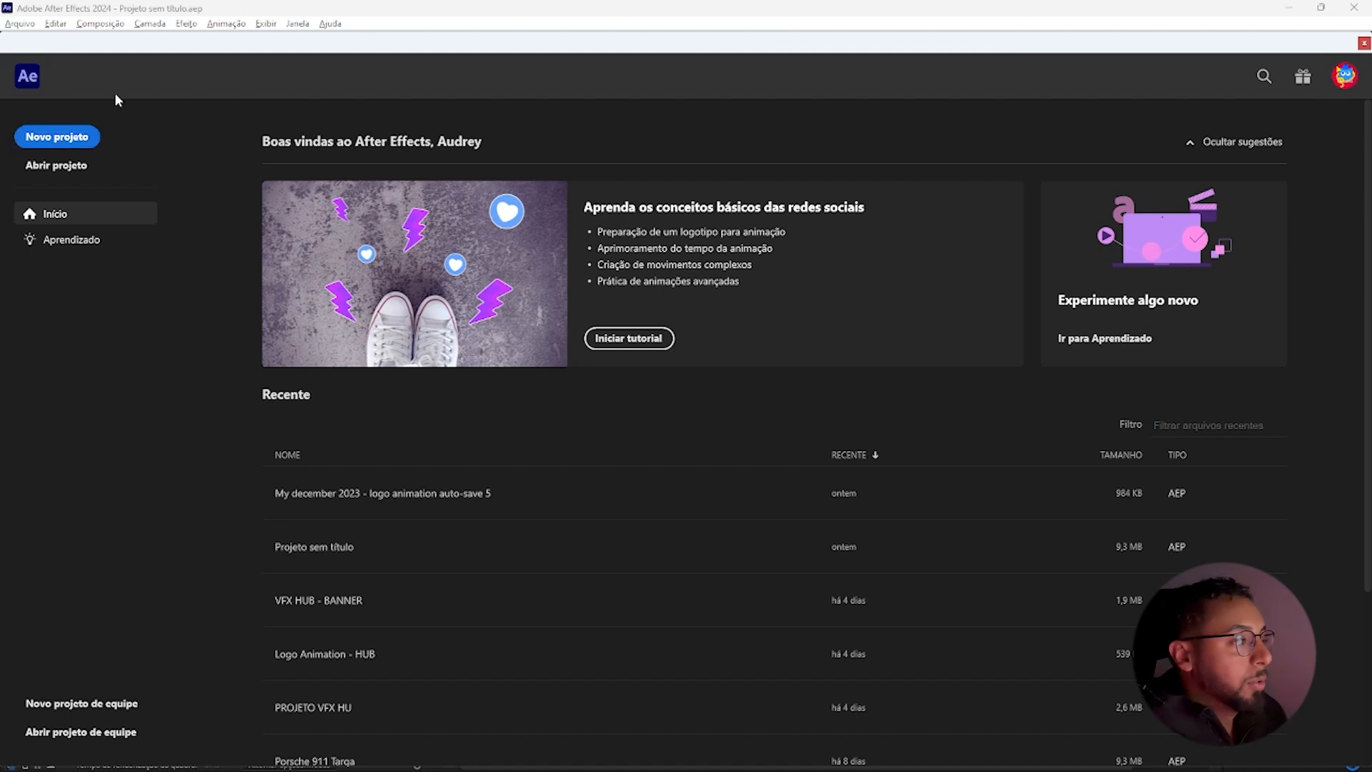
Start a new project and a new composition named VFX-FLAG
{"action": "left_click", "coordinate": [60, 136]}
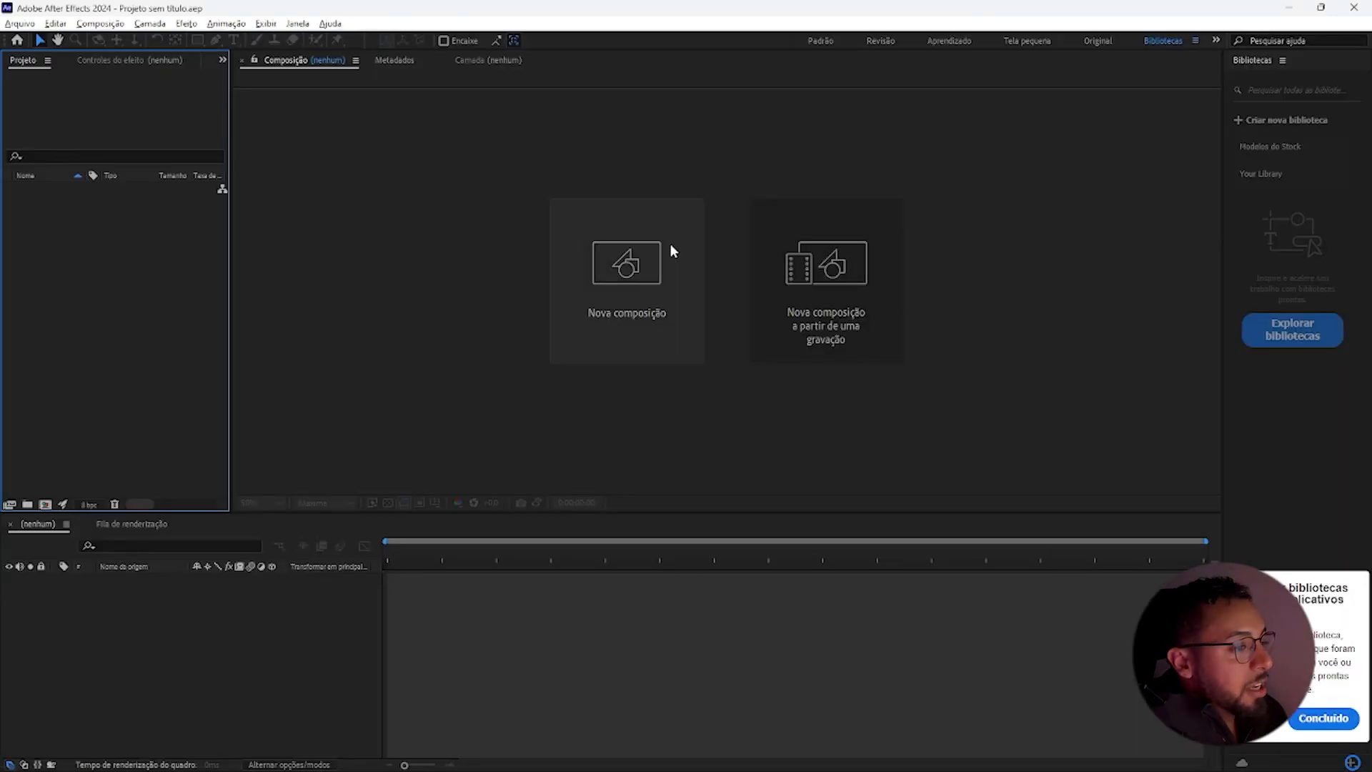
{"action": "left_click", "coordinate": [608, 286]}
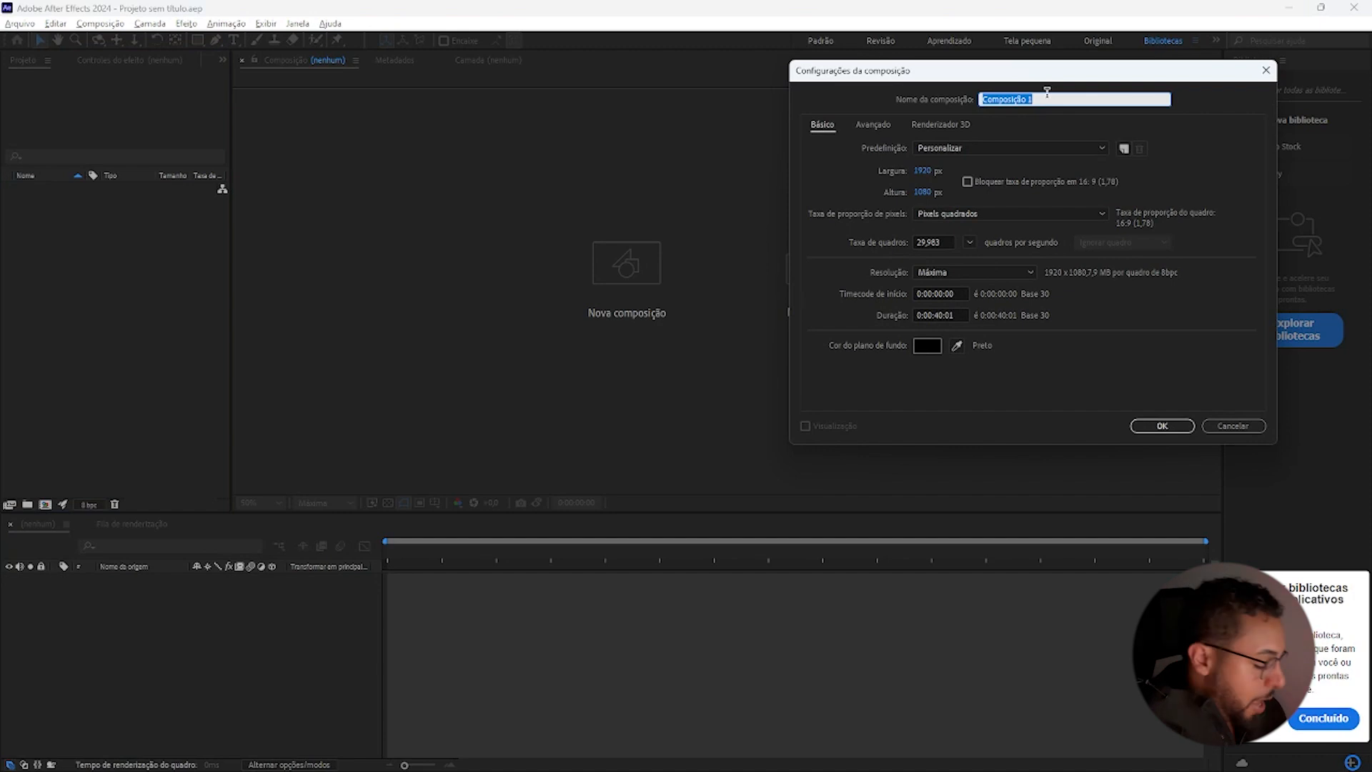
{"action": "type", "text": "VFX-FLAG"}
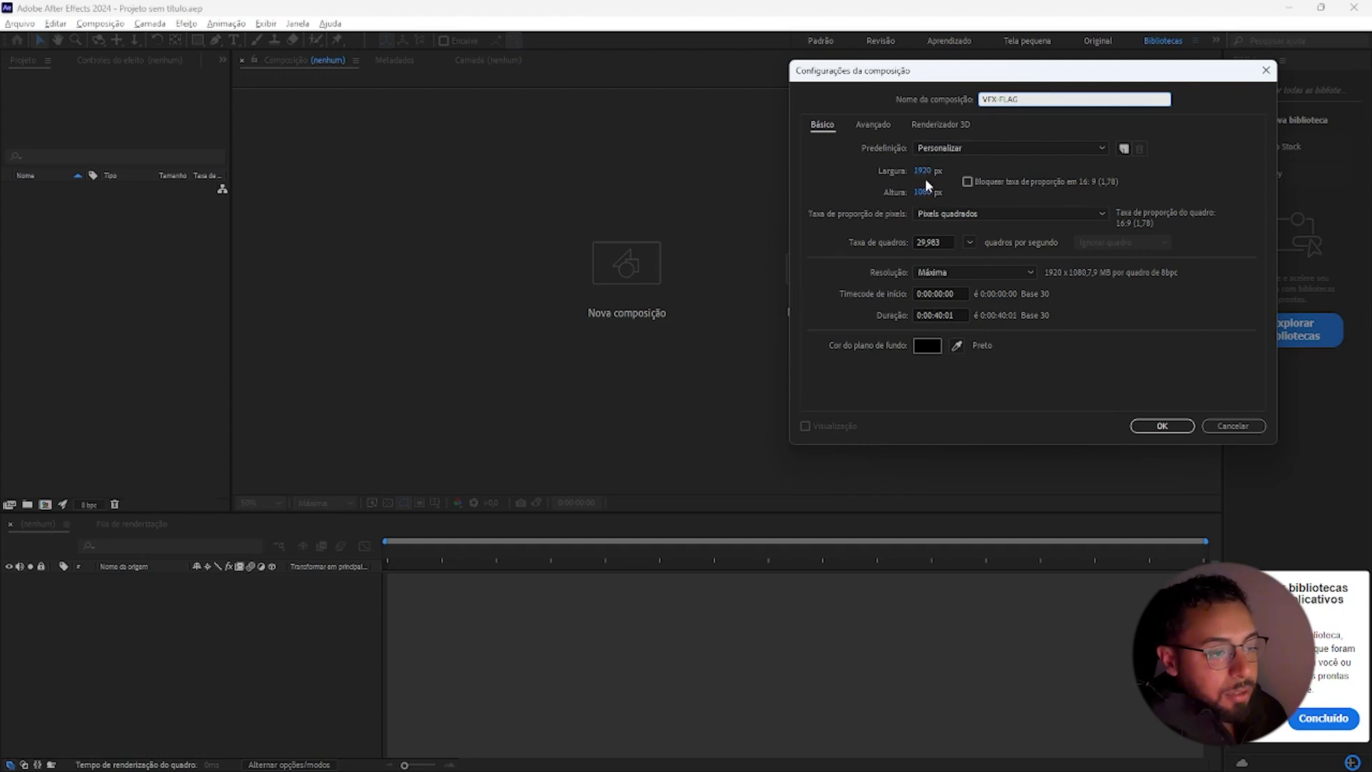
Set the composition's duration to 0:00:12:00 and create it
{"action": "left_click", "coordinate": [942, 315]}
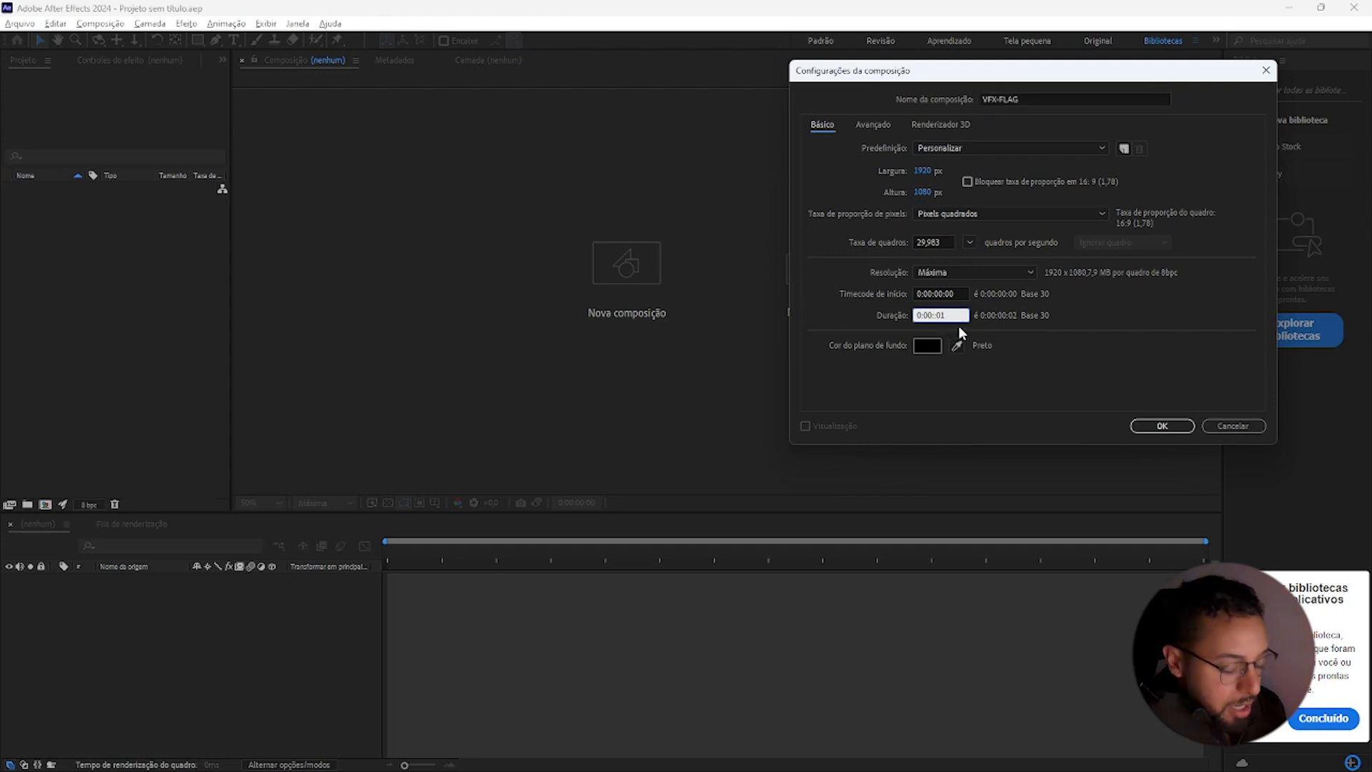
{"action": "type", "text": "12"}
{"action": "left_click", "coordinate": [964, 317]}
{"action": "key", "text": "BackSpace"}
{"action": "type", "text": "0"}
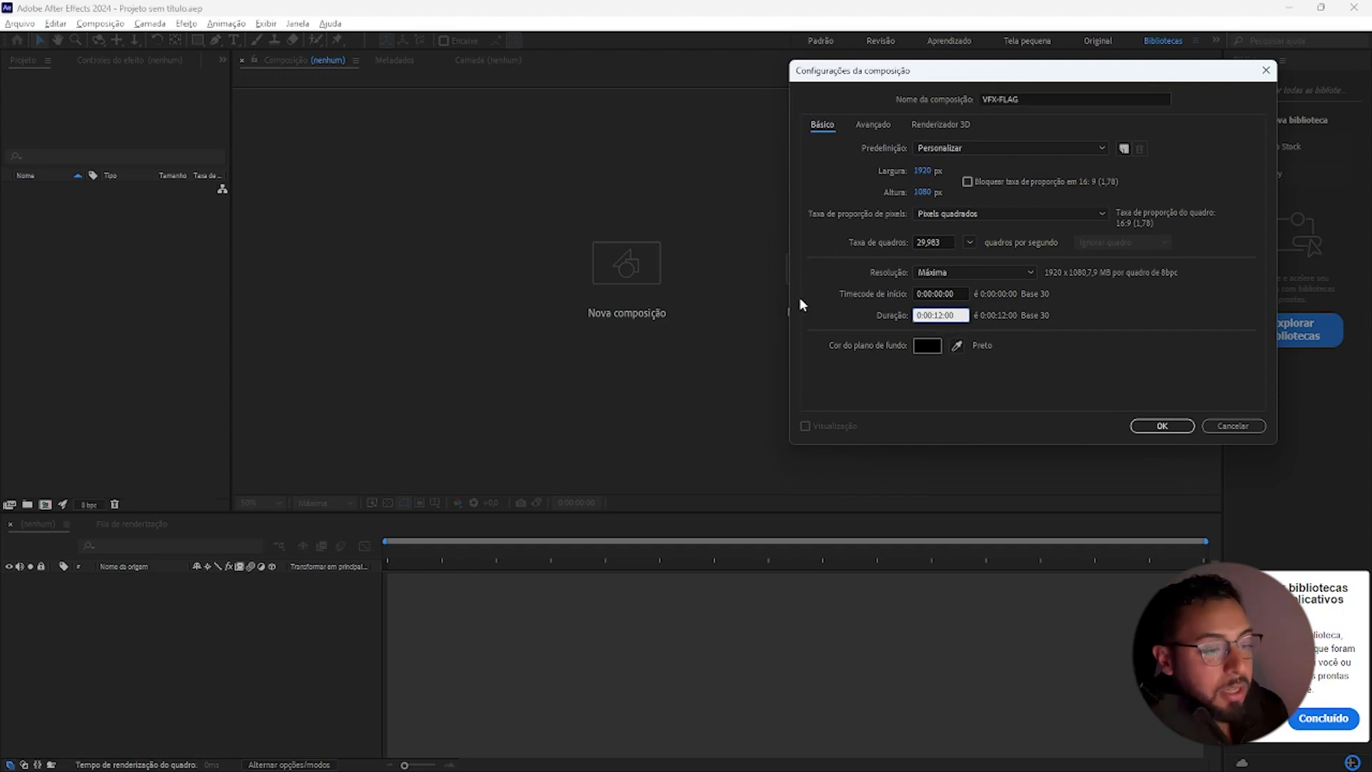
{"action": "left_click", "coordinate": [1151, 426]}
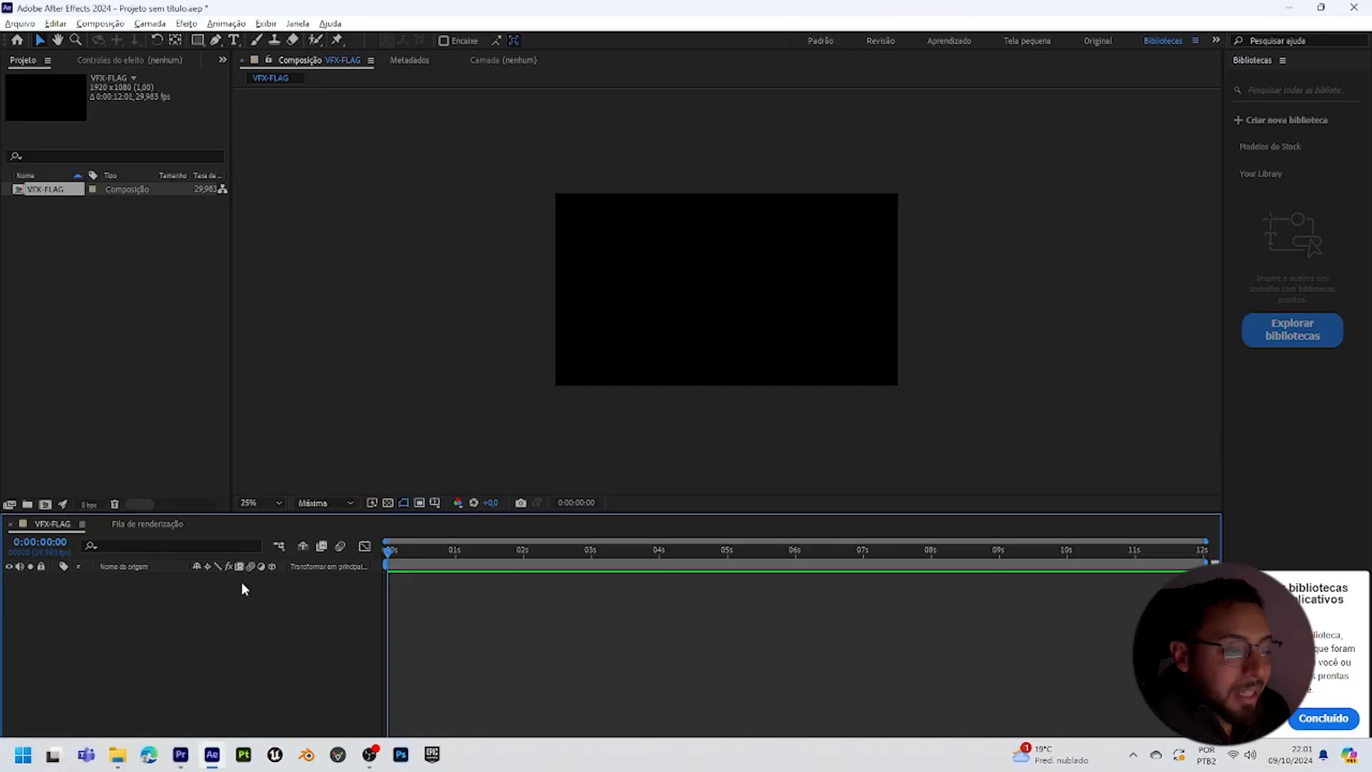
Import the C0571 video from Downloads into the VFX-FLAG timeline and fit it to the composition frame
{"action": "left_click", "coordinate": [116, 763]}
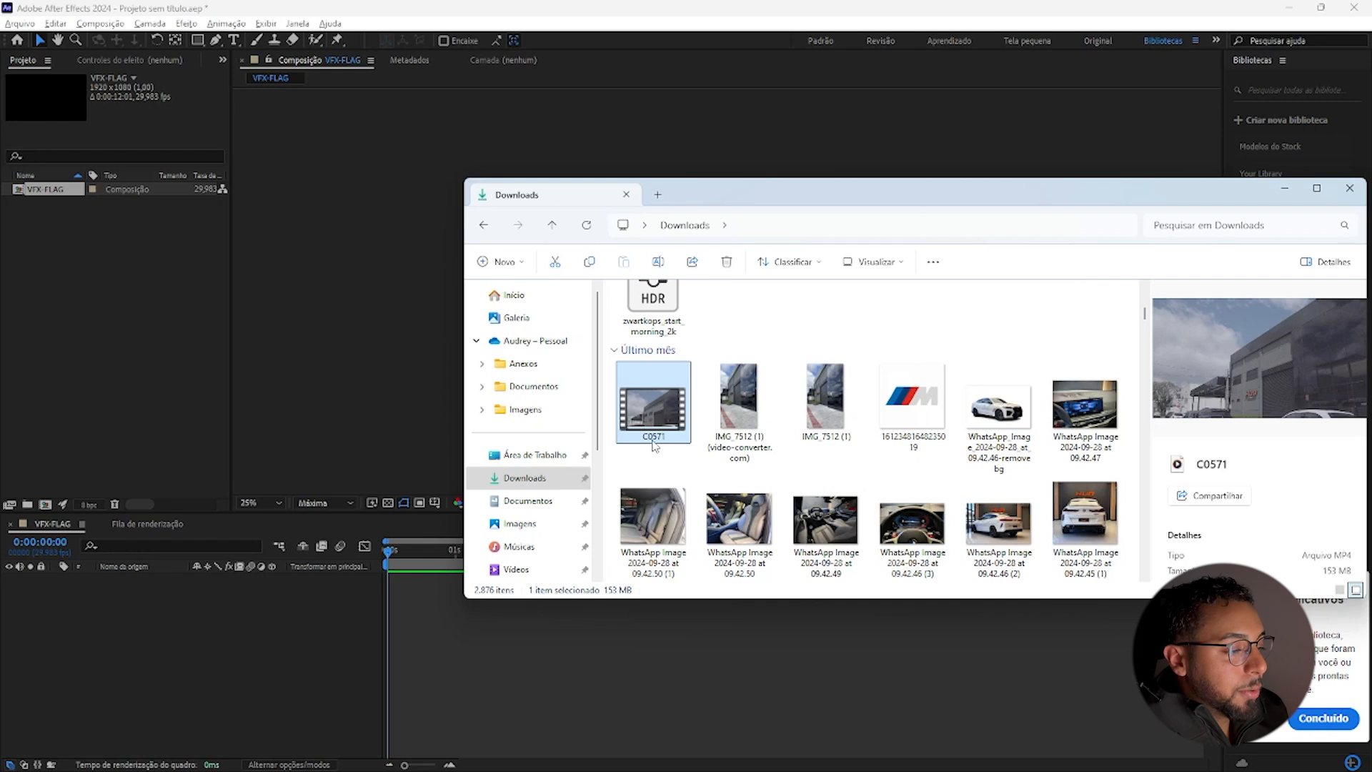
{"action": "left_click_drag", "start_coordinate": [655, 446], "coordinate": [513, 624]}
{"action": "left_click", "coordinate": [692, 567]}
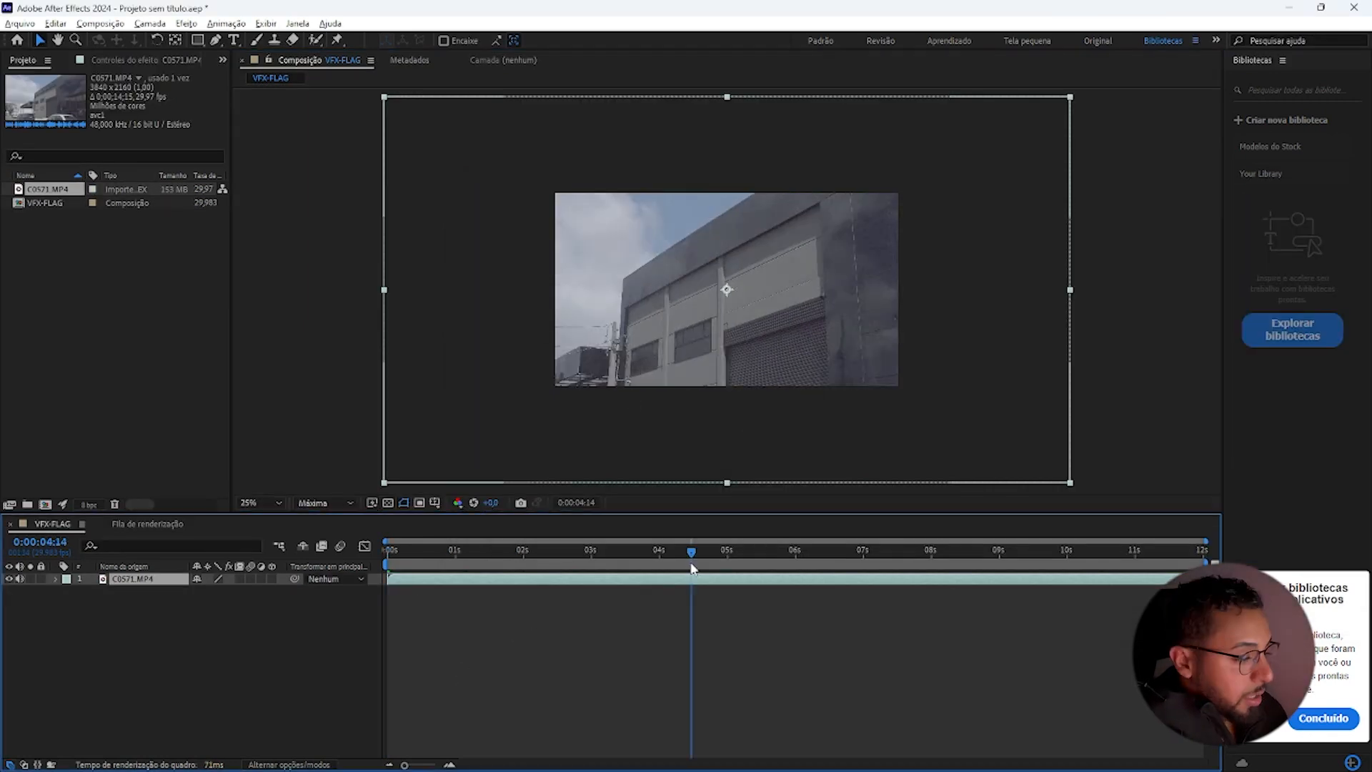
{"action": "key", "text": "ctrl+alt+f"}
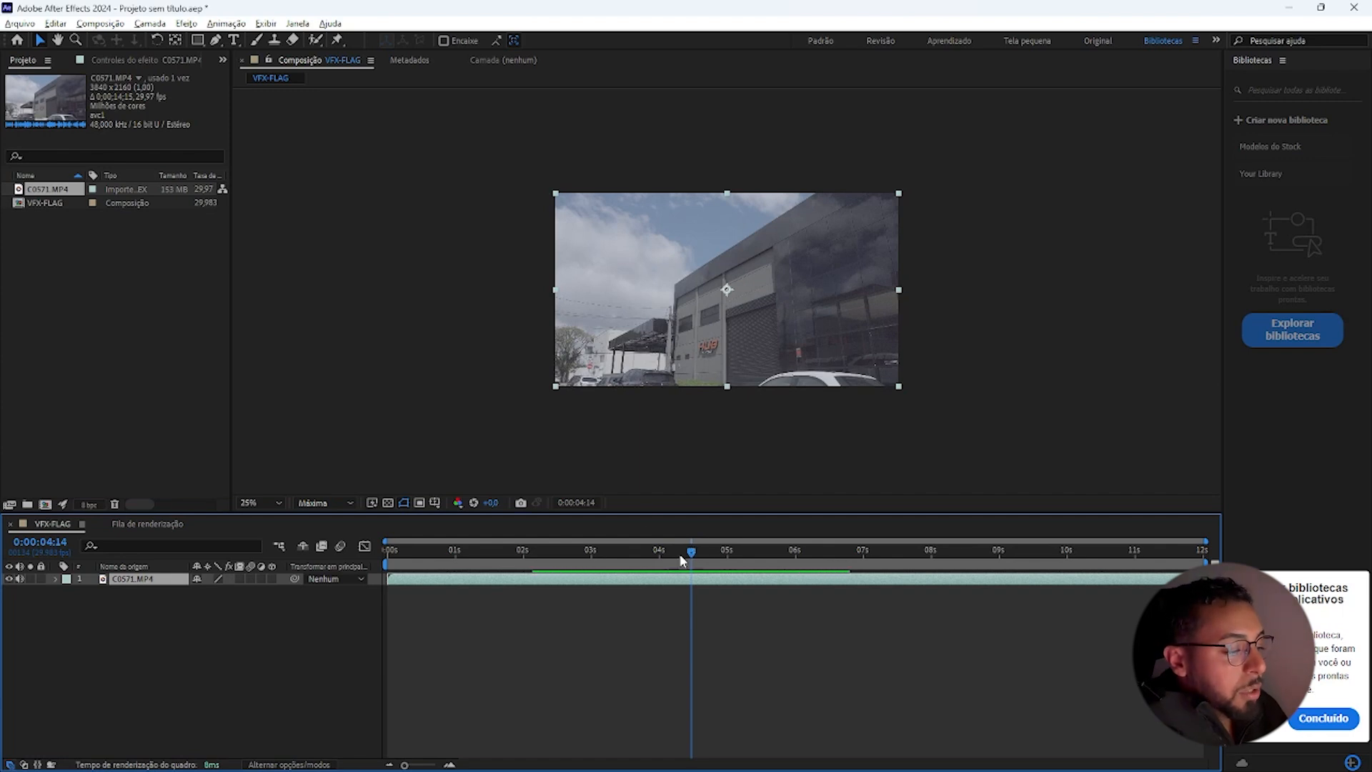
Shift the C0571.MP4 clip earlier to cut off its opening, and trim its end to about 5.5 seconds
{"action": "left_click_drag", "start_coordinate": [680, 579], "coordinate": [465, 572]}
{"action": "left_click_drag", "start_coordinate": [690, 552], "coordinate": [380, 556]}
{"action": "key", "text": "space"}
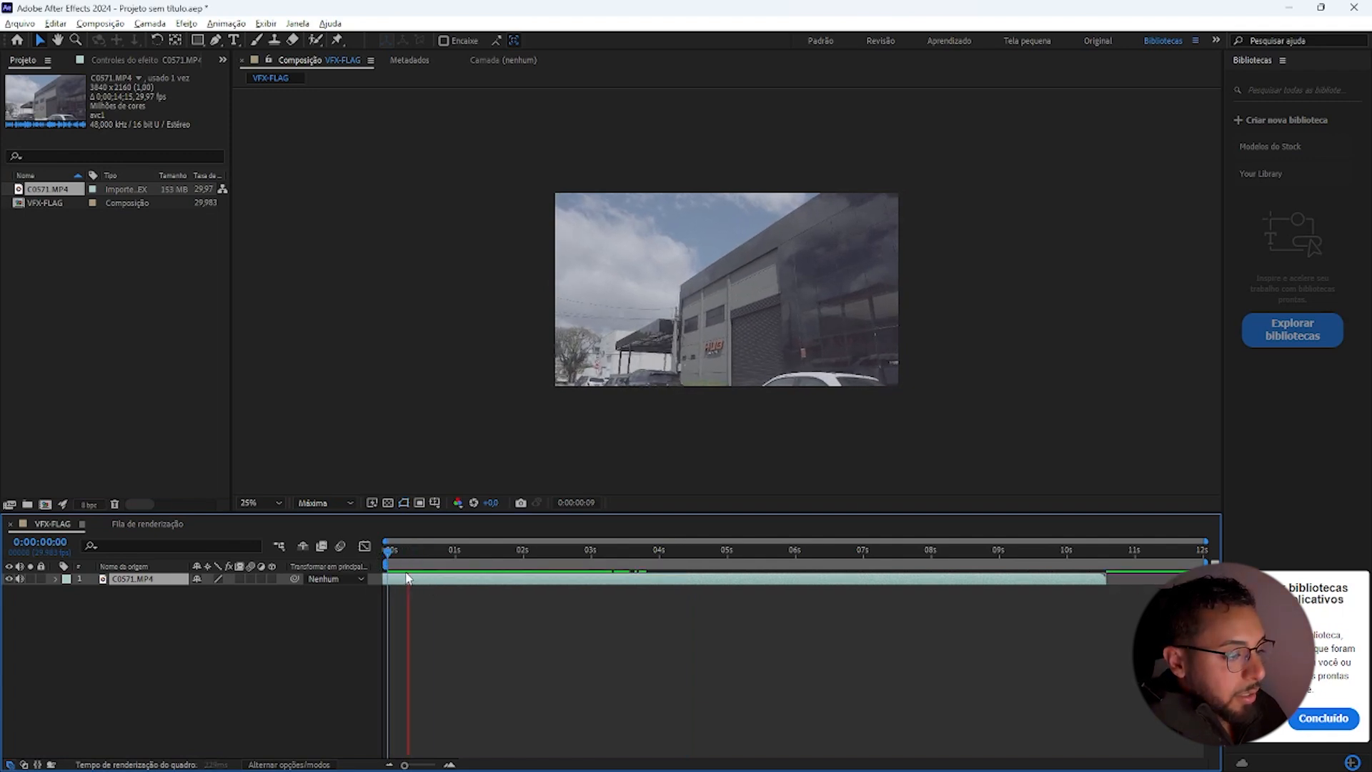
{"action": "left_click_drag", "start_coordinate": [450, 584], "coordinate": [389, 582]}
{"action": "left_click_drag", "start_coordinate": [456, 551], "coordinate": [380, 551]}
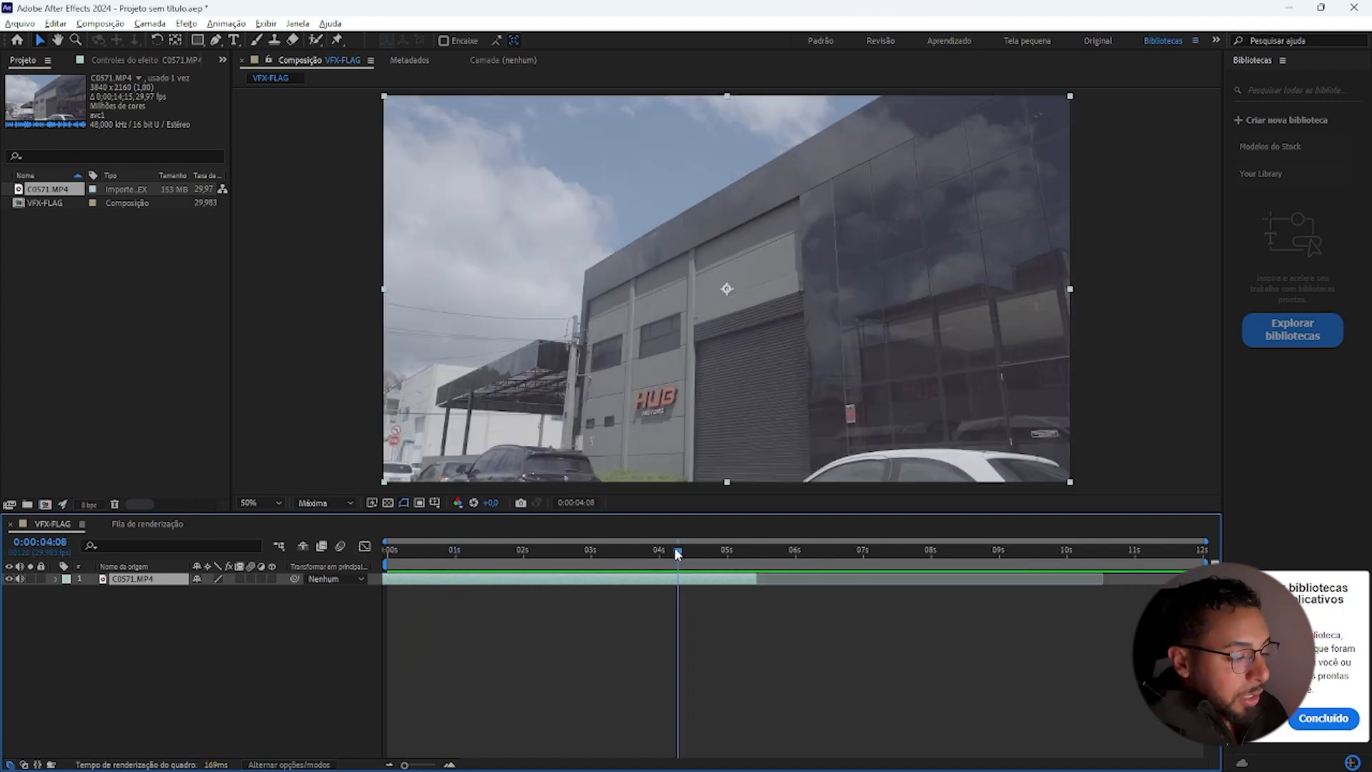
{"action": "left_click_drag", "start_coordinate": [676, 552], "coordinate": [385, 550]}
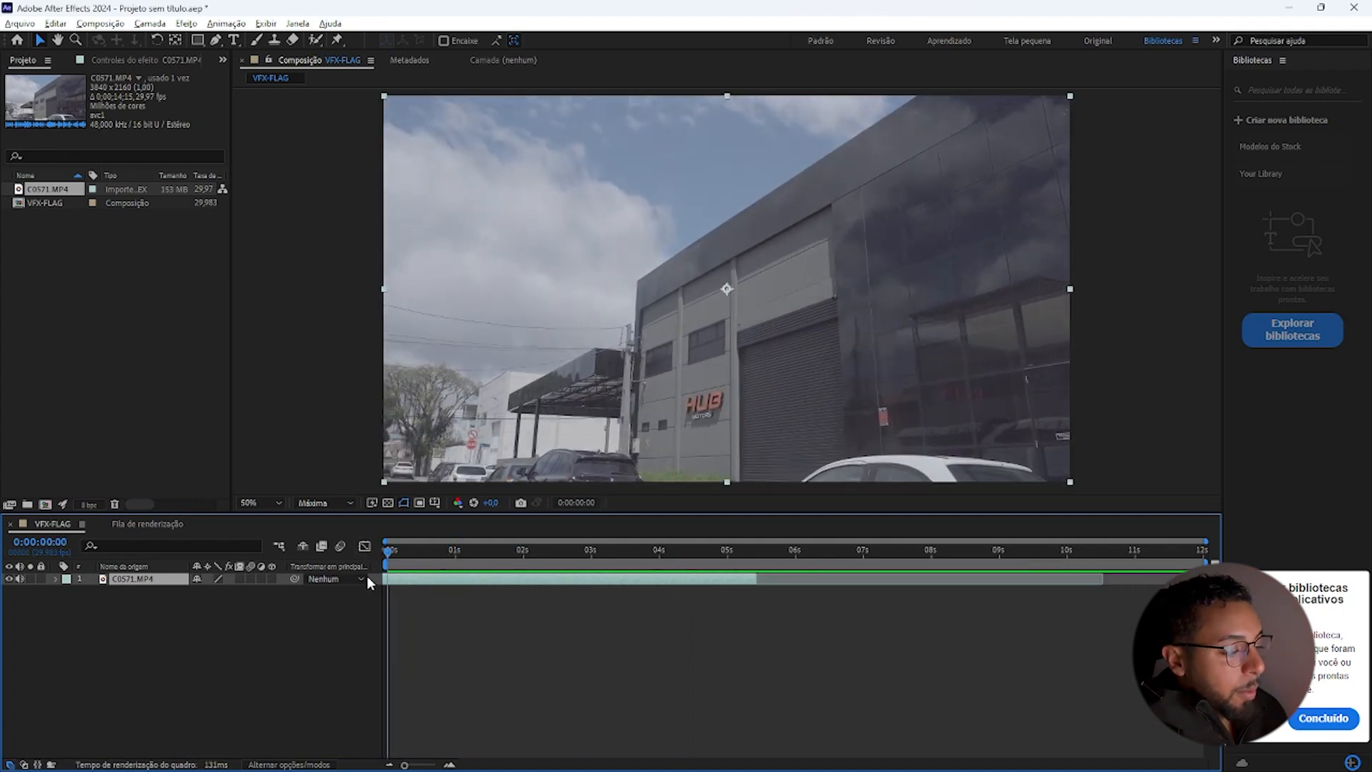
Pre-compose the C0571.MP4 layer as Comp1, moving all attributes into the new composition
{"action": "right_click", "coordinate": [141, 578]}
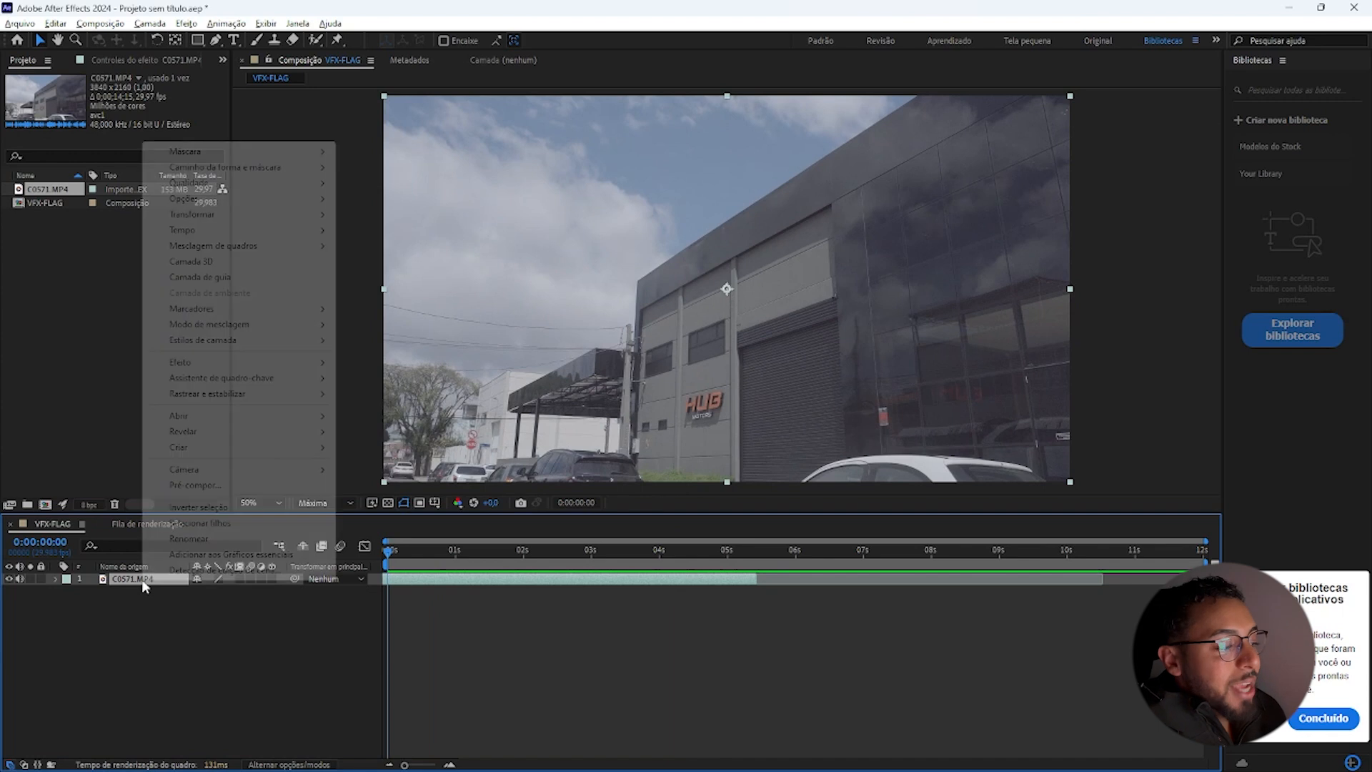
{"action": "left_click", "coordinate": [194, 485]}
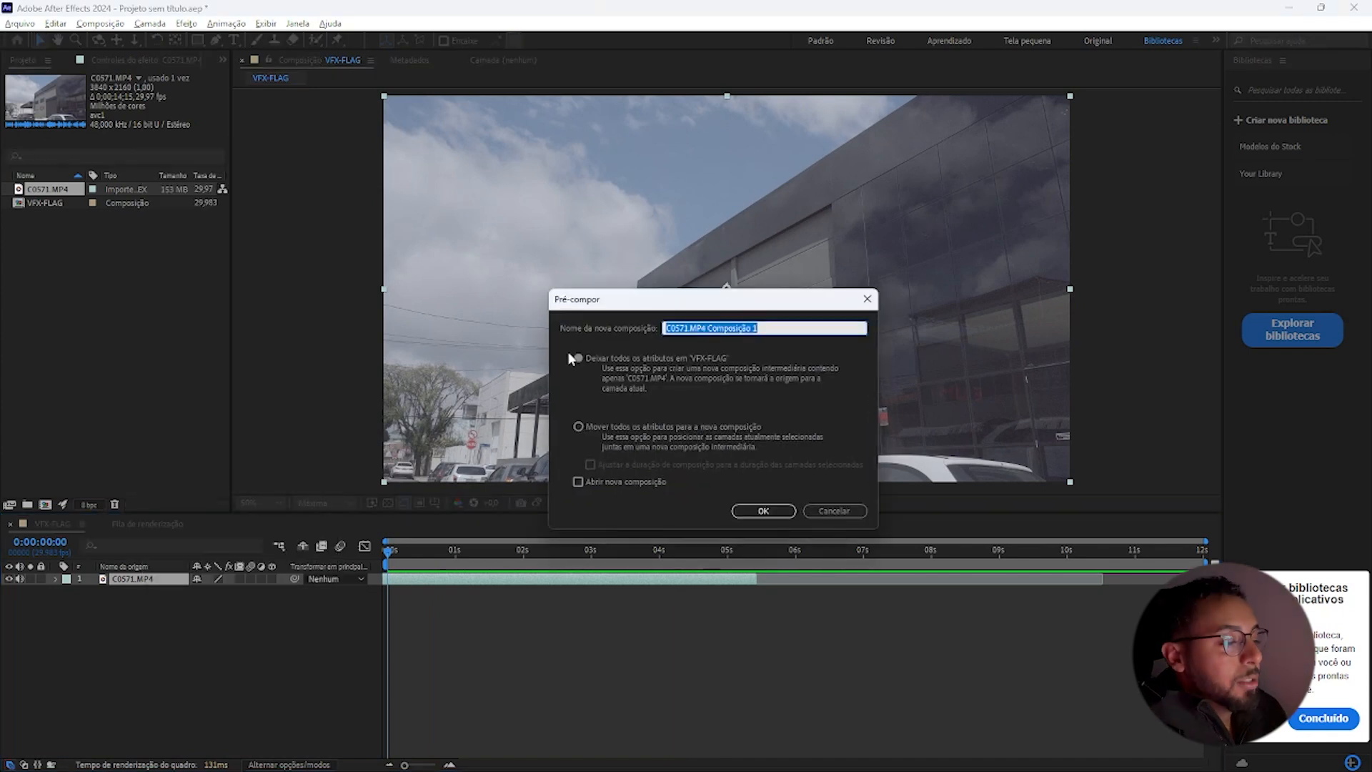
{"action": "left_click", "coordinate": [579, 427]}
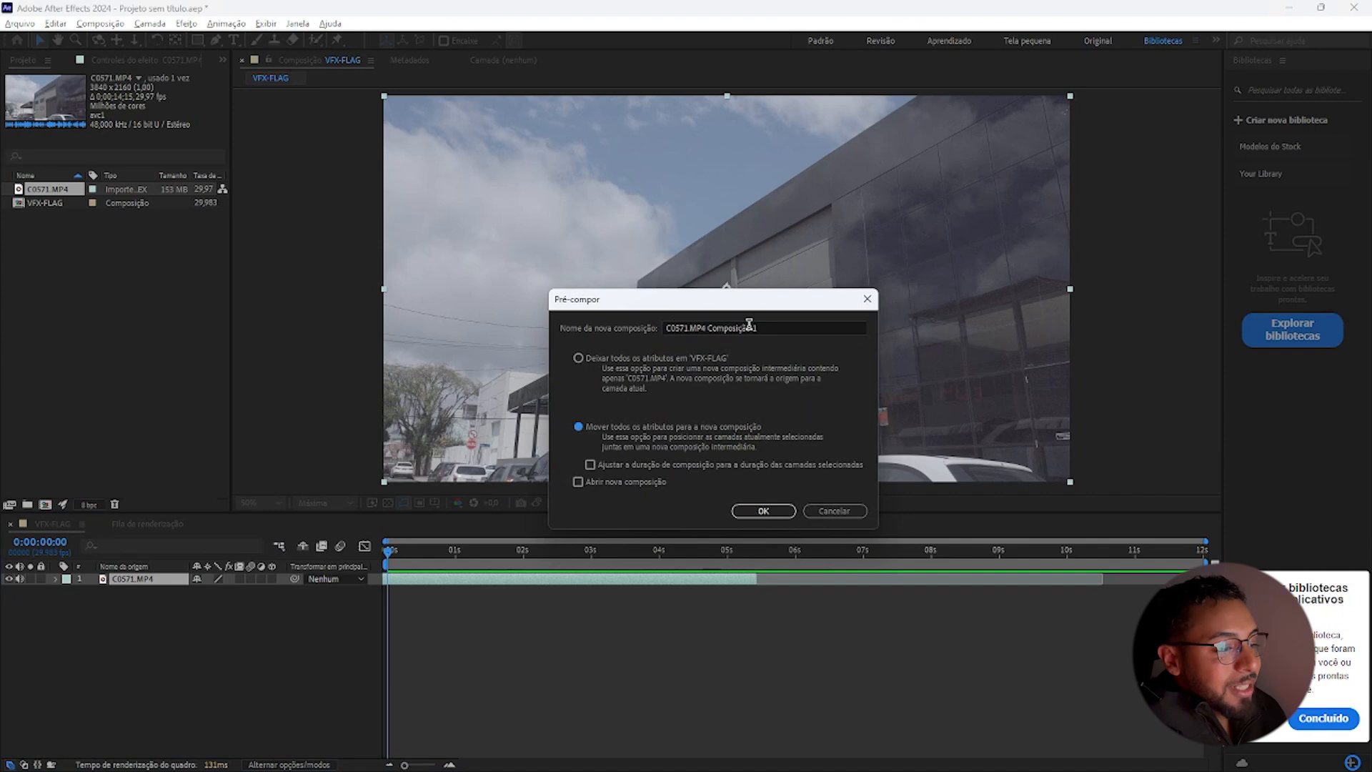
{"action": "left_click", "coordinate": [778, 327]}
{"action": "type", "text": "Com"}
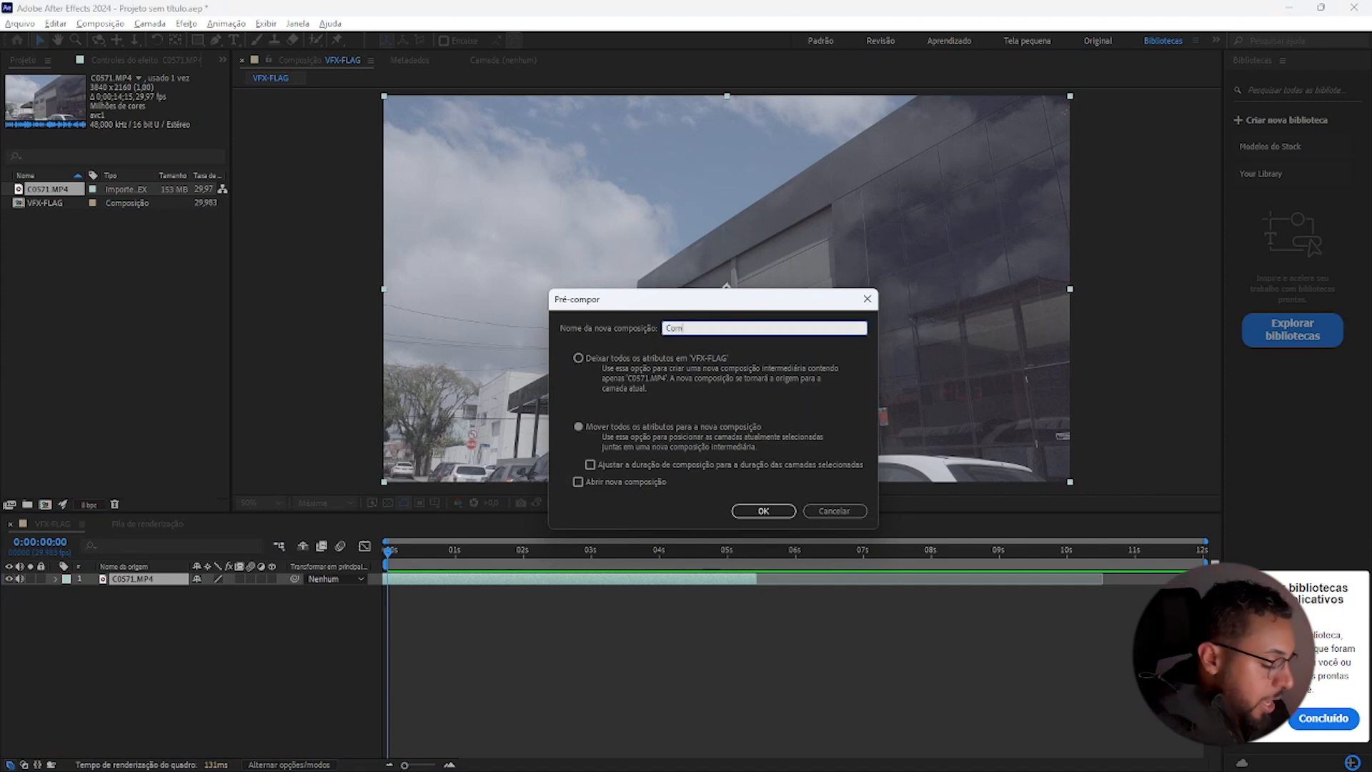
{"action": "type", "text": "p"}
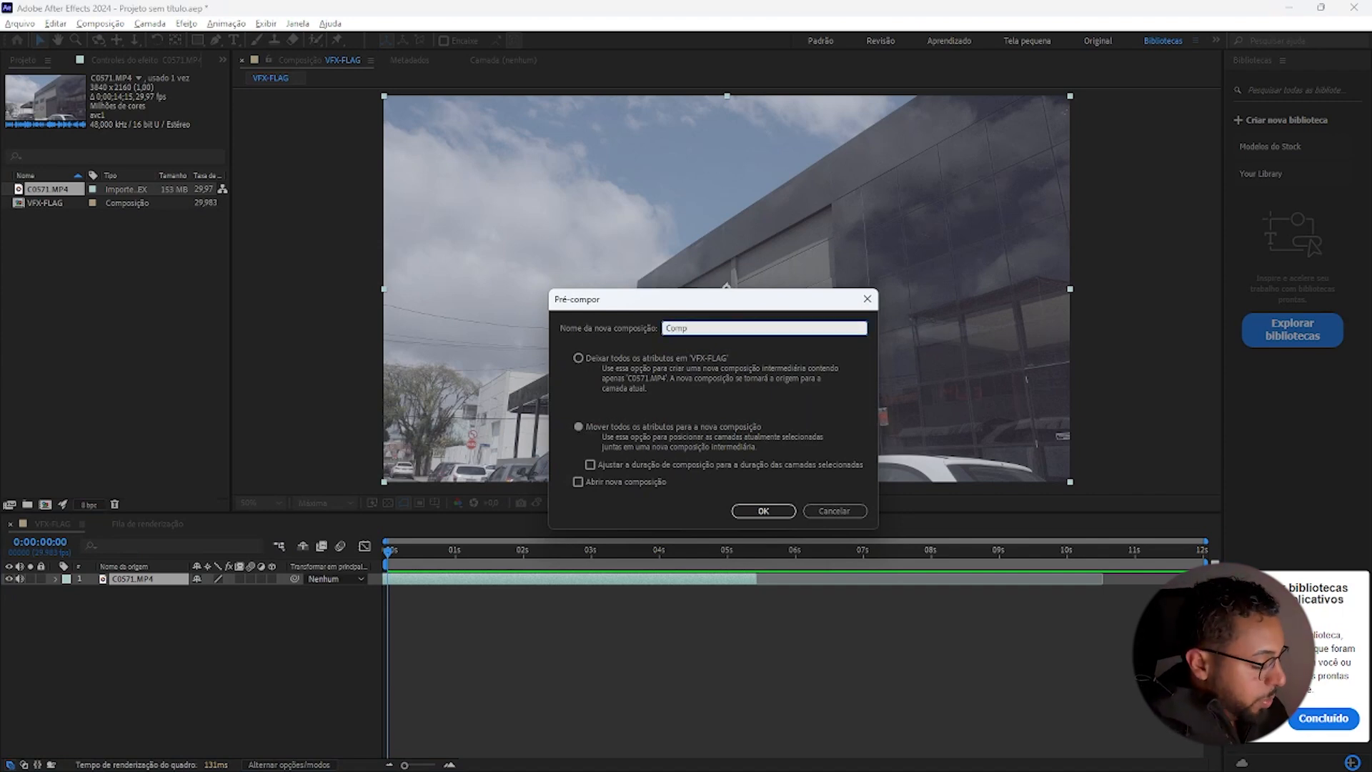
{"action": "type", "text": "1"}
{"action": "left_click", "coordinate": [763, 511]}
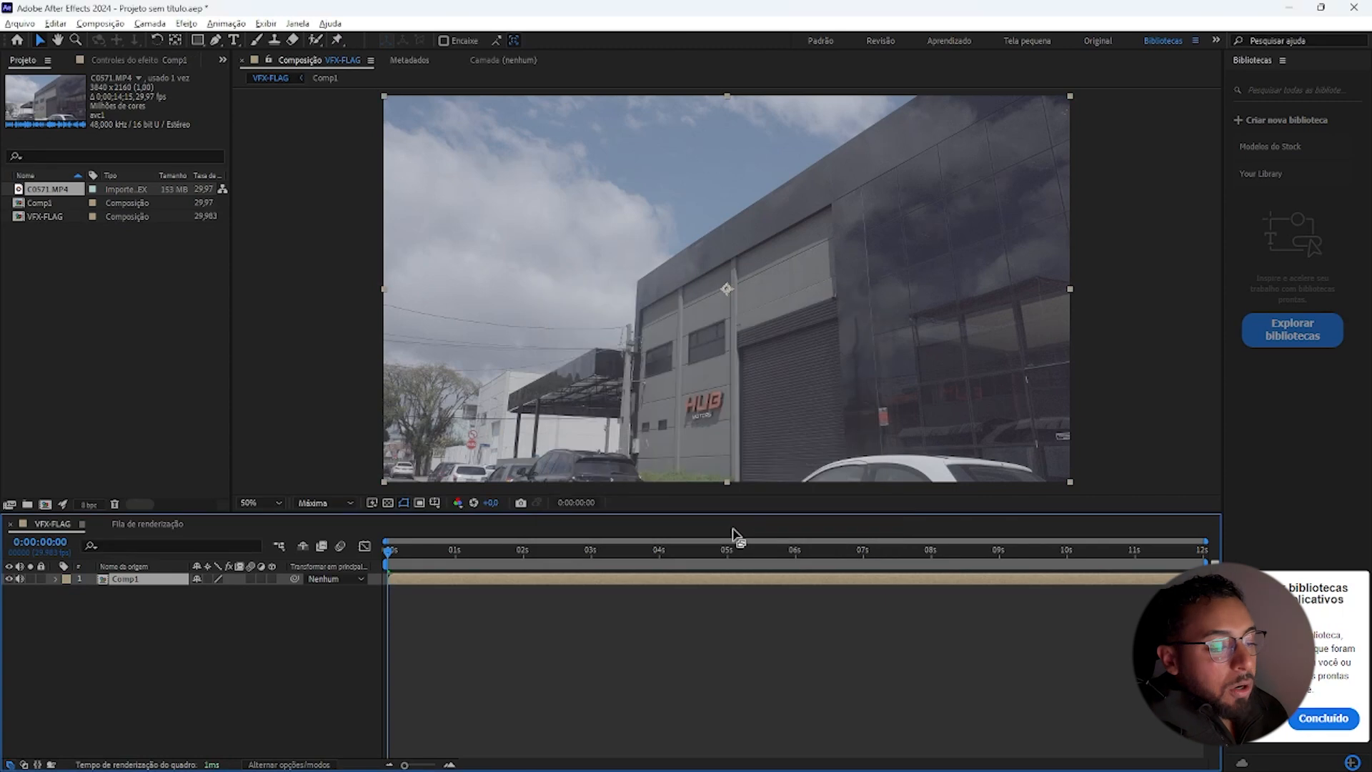
Change the workspace layout and nest VFX-FLAG in a new composition through the empty timeline
{"action": "left_click", "coordinate": [1089, 41]}
{"action": "left_click", "coordinate": [56, 214]}
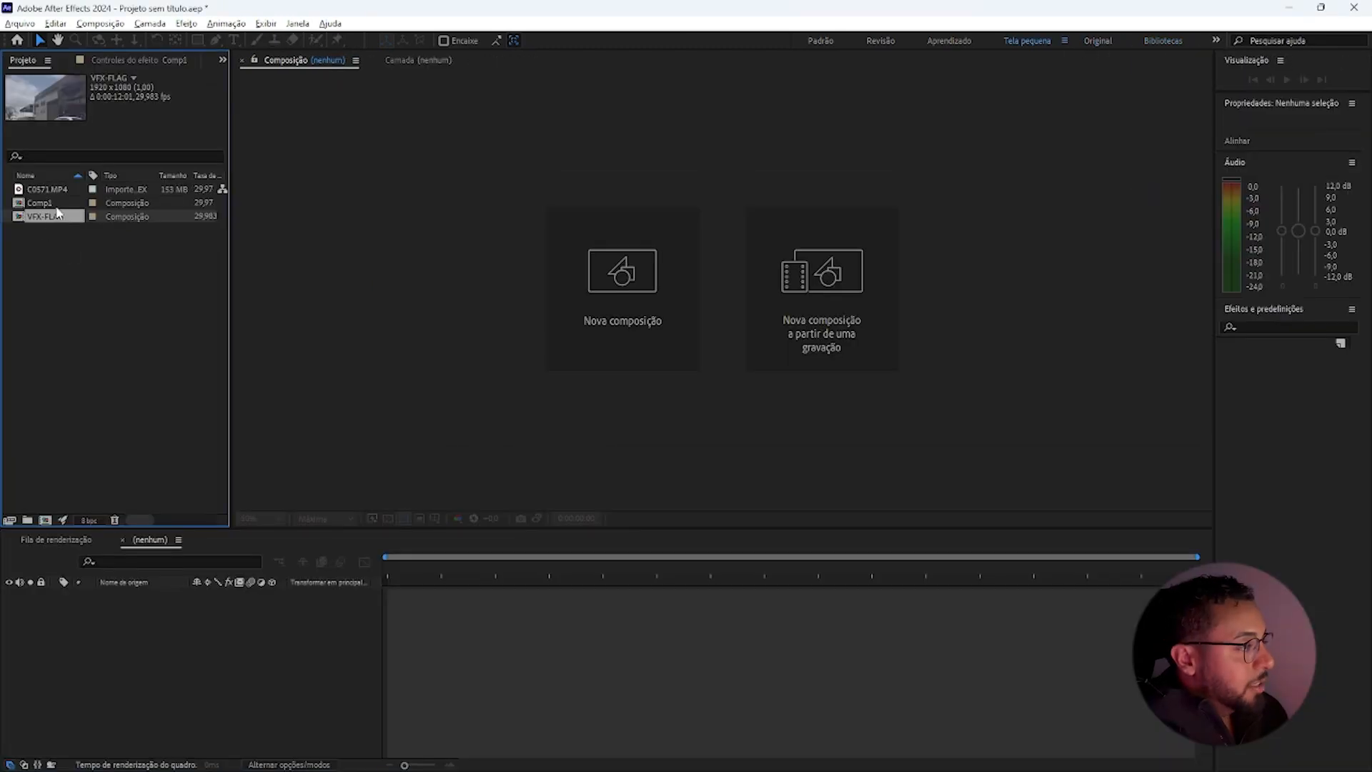
{"action": "left_click_drag", "start_coordinate": [57, 217], "coordinate": [230, 614]}
{"action": "scroll", "coordinate": [740, 313], "scroll_direction": "down", "scroll_amount": 4}
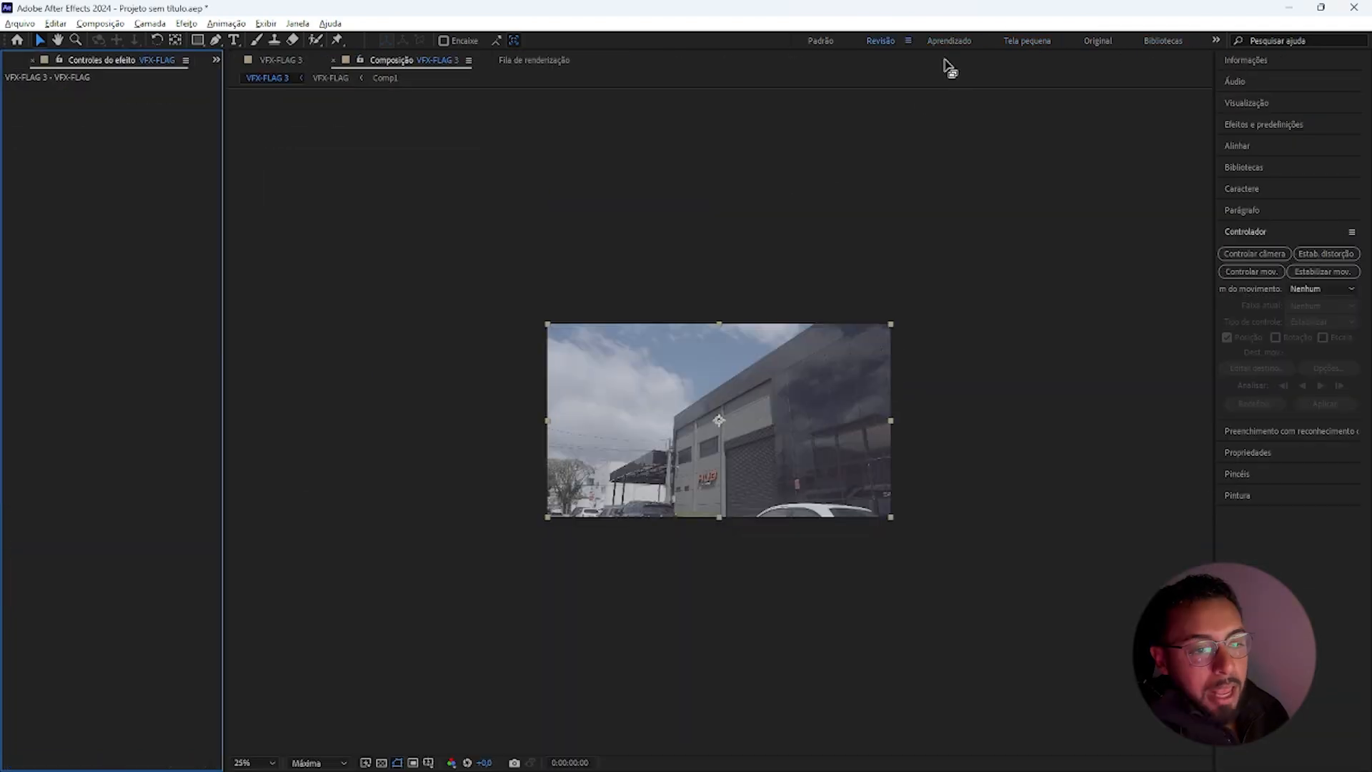
Run 3D camera tracking on the VFX-FLAG layer with rendered track points and the Típica solve method
{"action": "left_click", "coordinate": [1251, 254]}
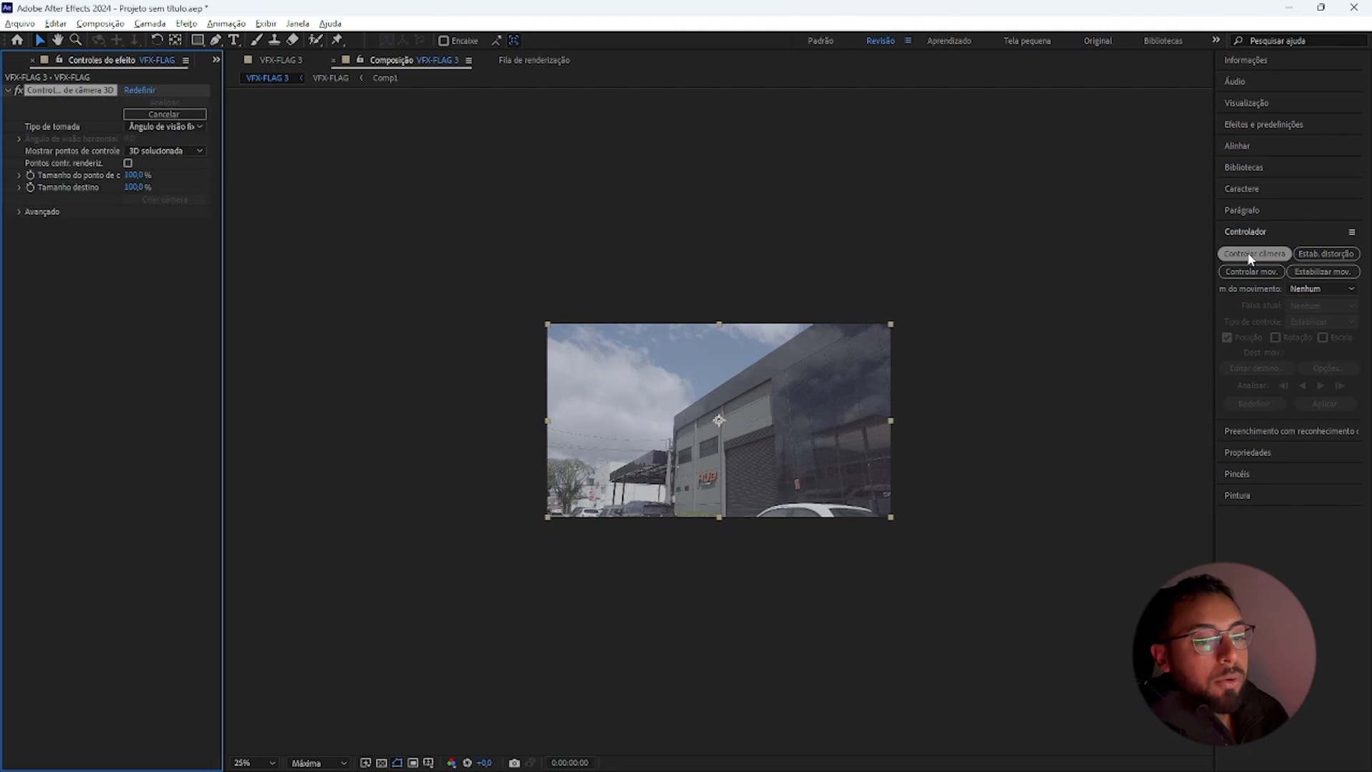
{"action": "left_click", "coordinate": [128, 163]}
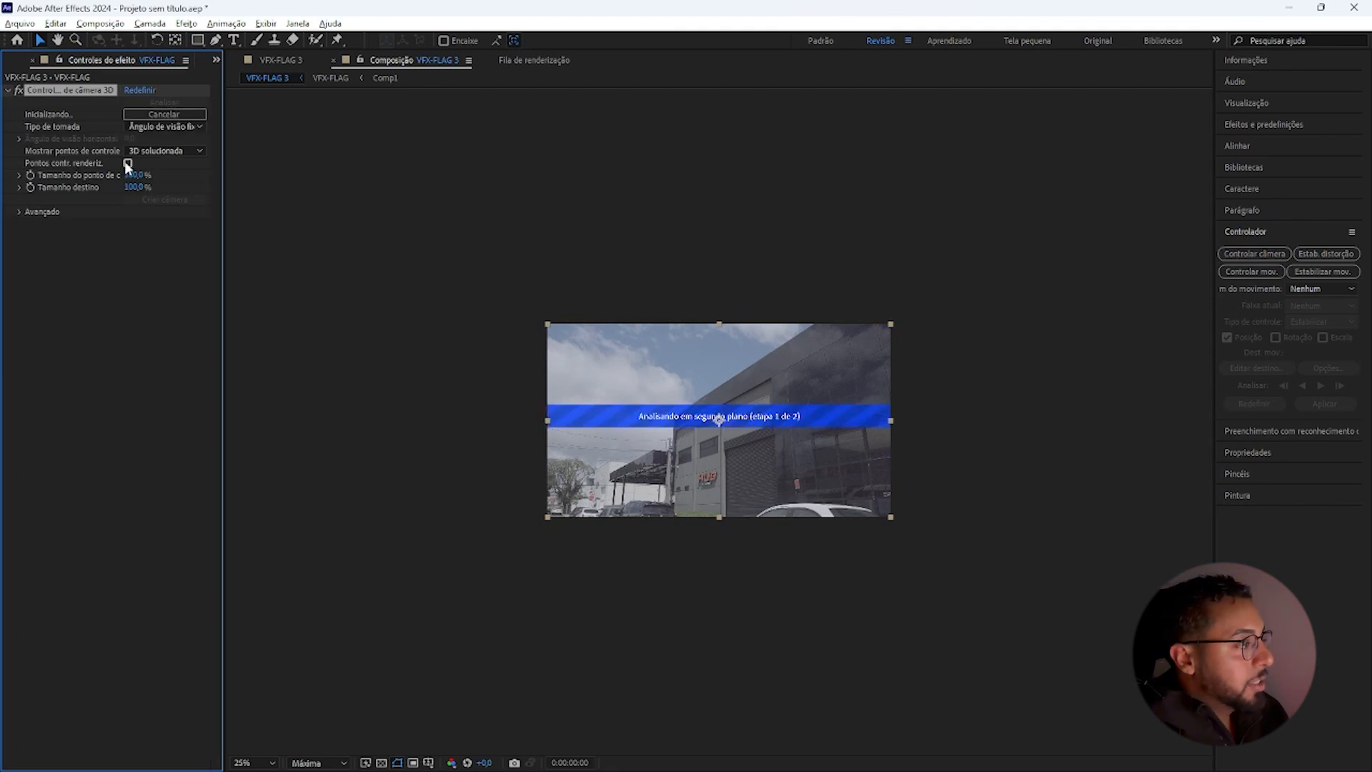
{"action": "left_click", "coordinate": [20, 211]}
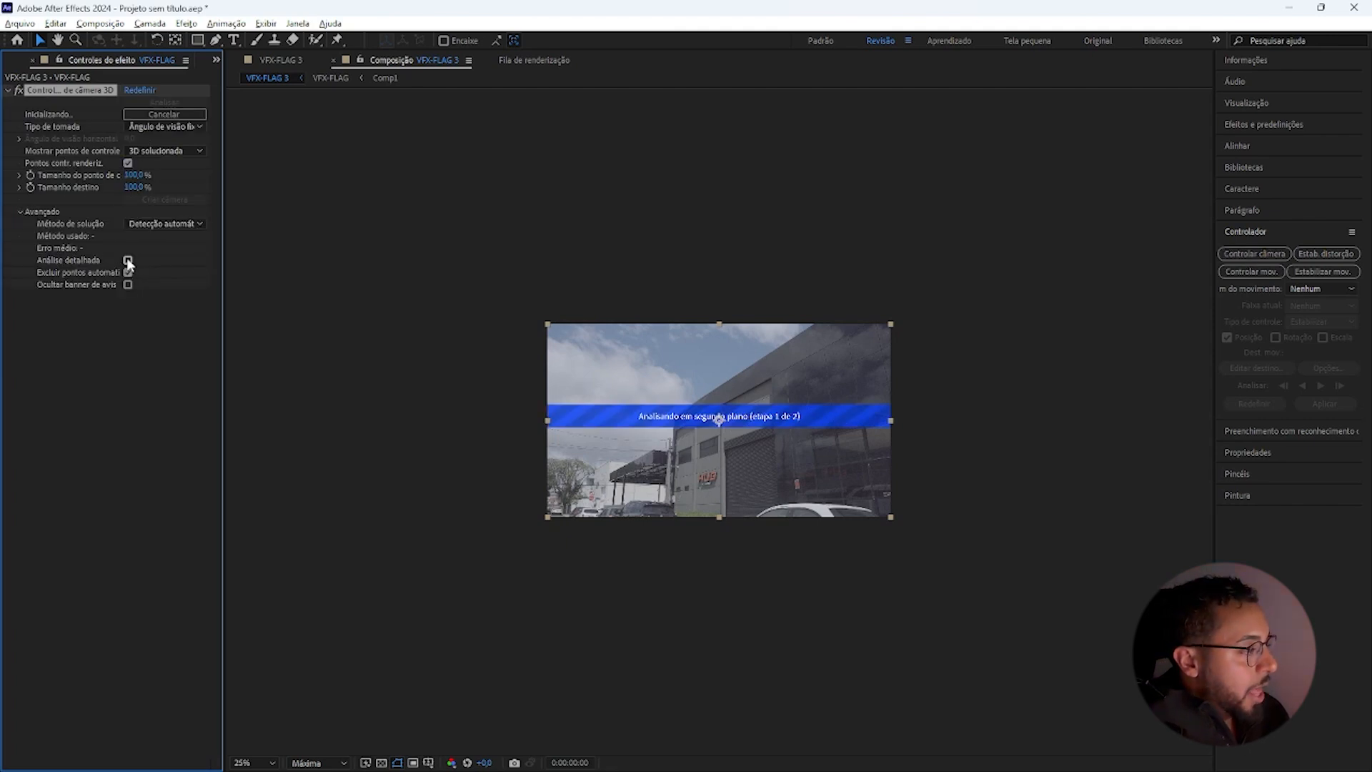
{"action": "left_click", "coordinate": [1216, 40]}
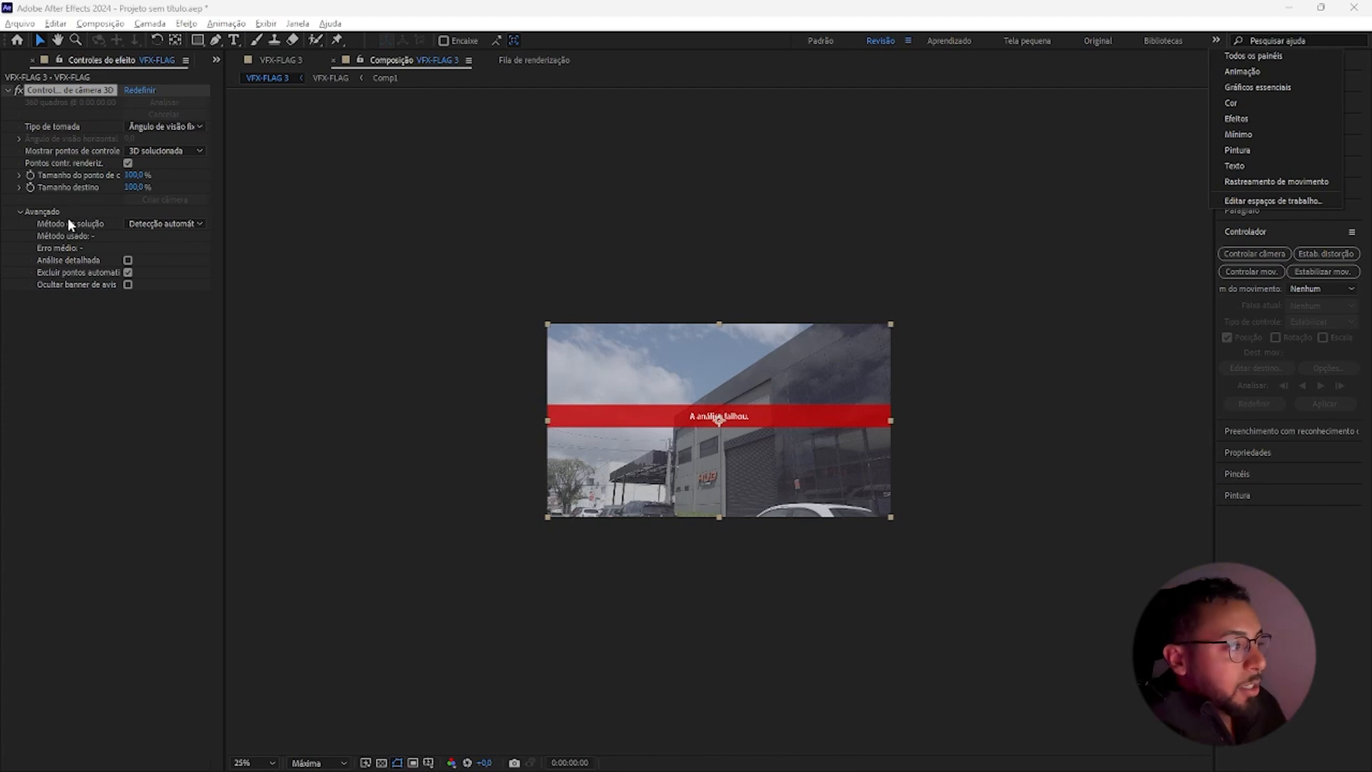
{"action": "left_click", "coordinate": [162, 224]}
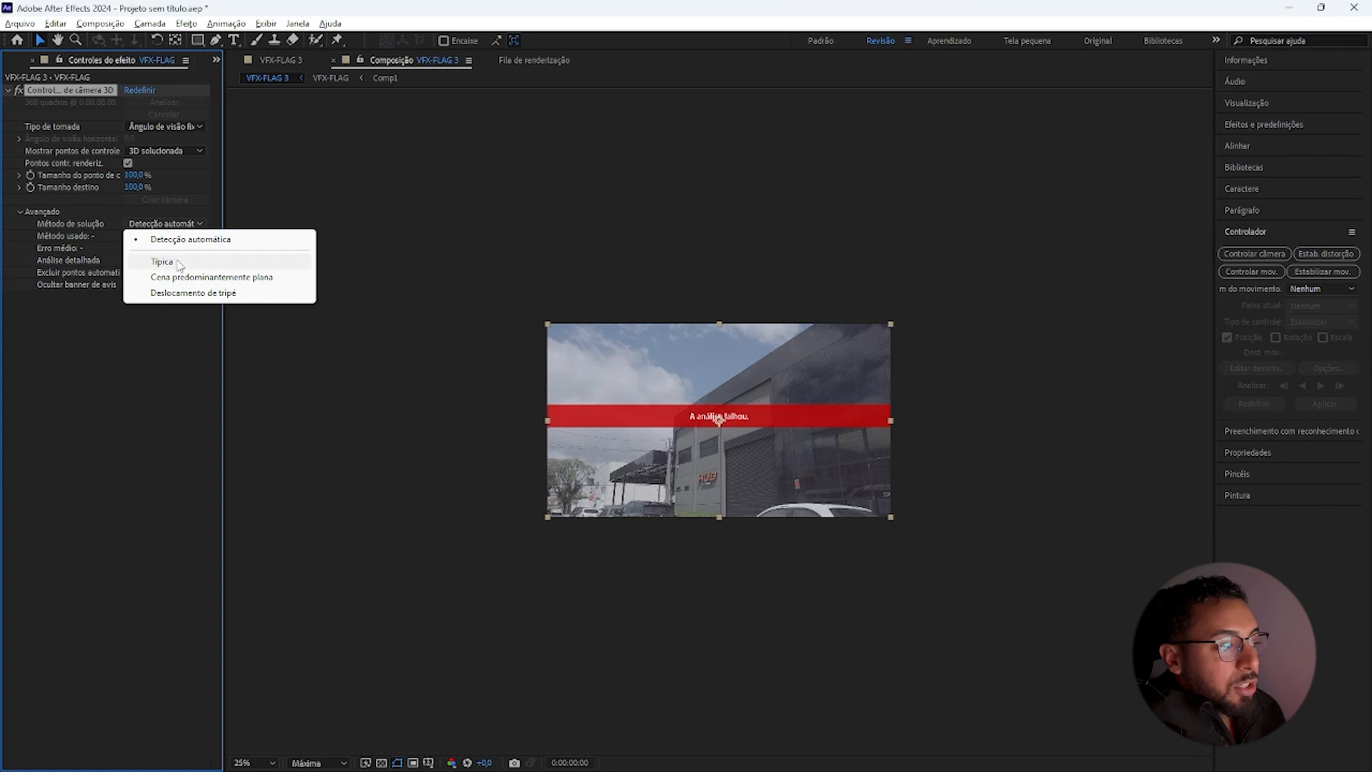
{"action": "left_click", "coordinate": [182, 263]}
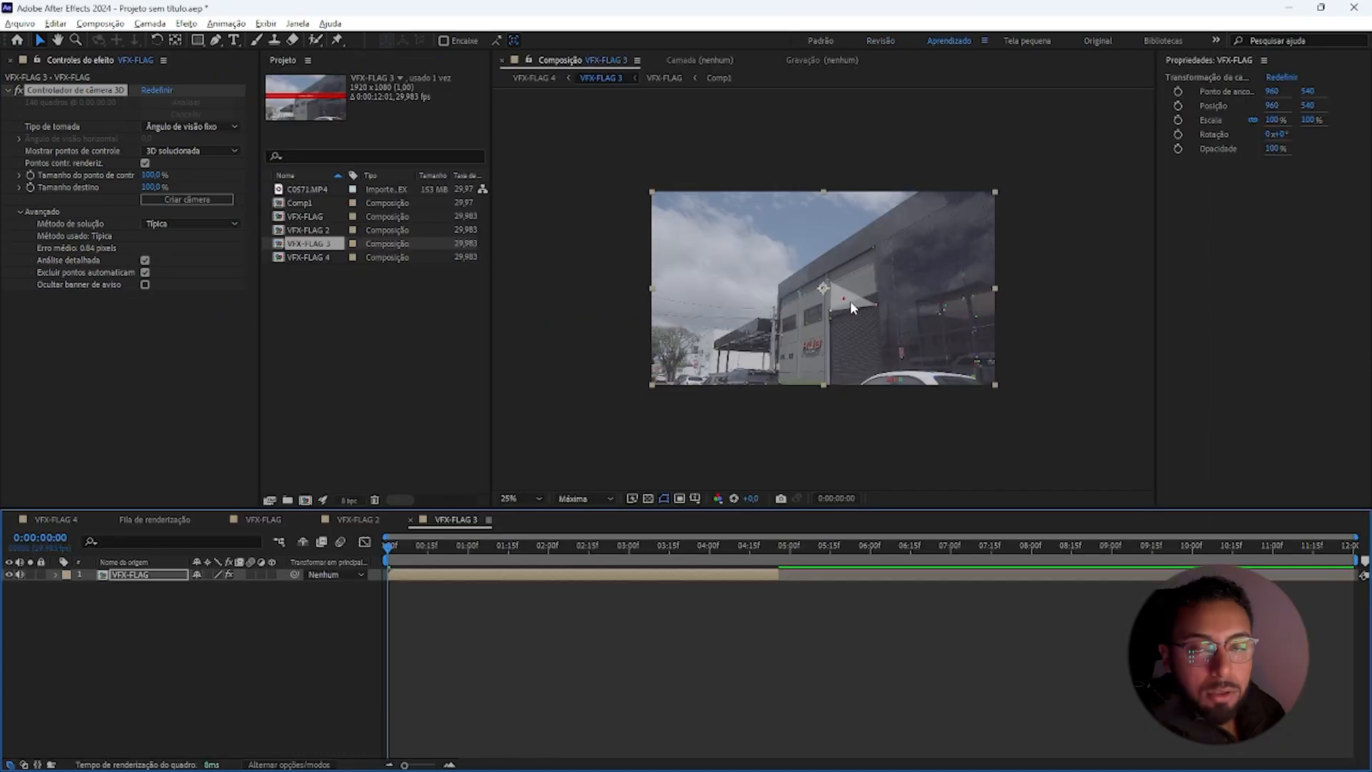
Examine the track points and target planes on the building's facade, and play back the tracked shot
{"action": "scroll", "coordinate": [861, 307], "scroll_direction": "up", "scroll_amount": 5}
{"action": "scroll", "coordinate": [864, 309], "scroll_direction": "down", "scroll_amount": 8}
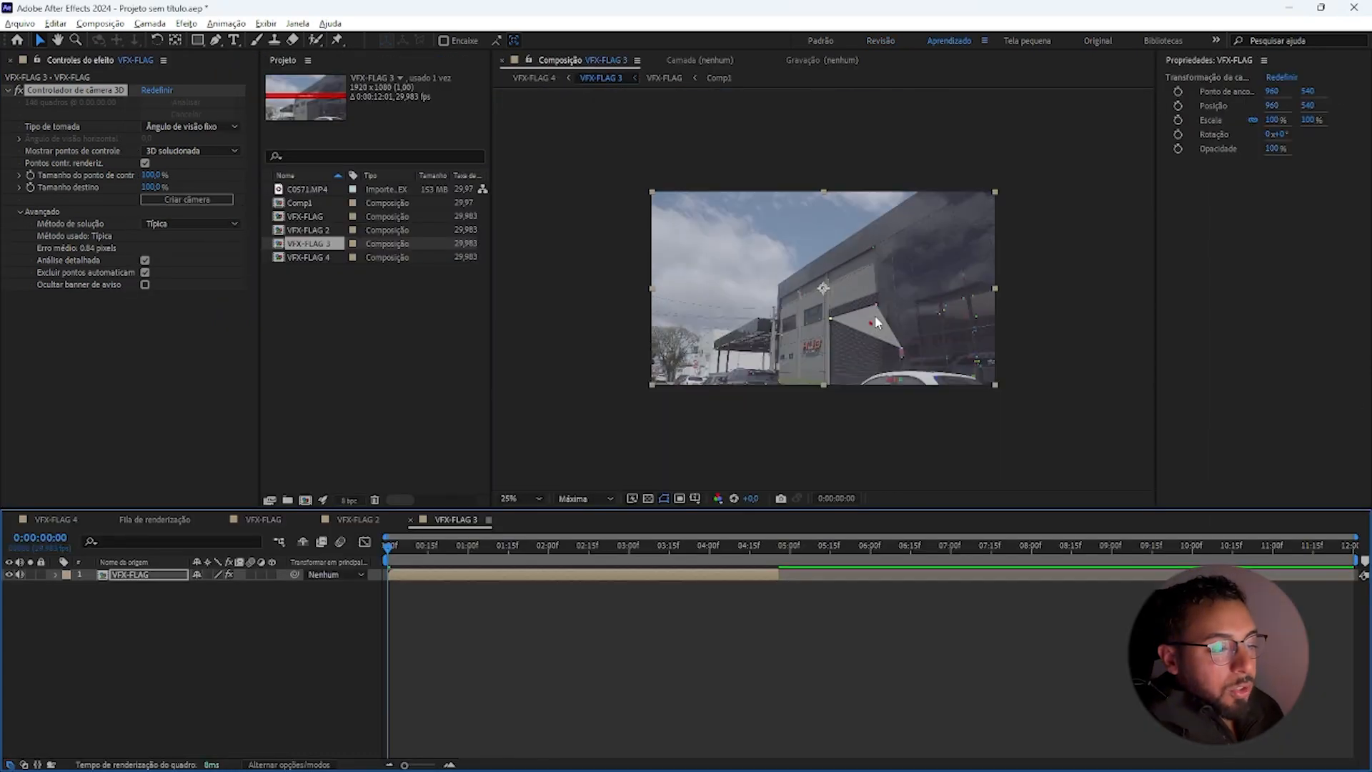
{"action": "scroll", "coordinate": [819, 337], "scroll_direction": "up", "scroll_amount": 4}
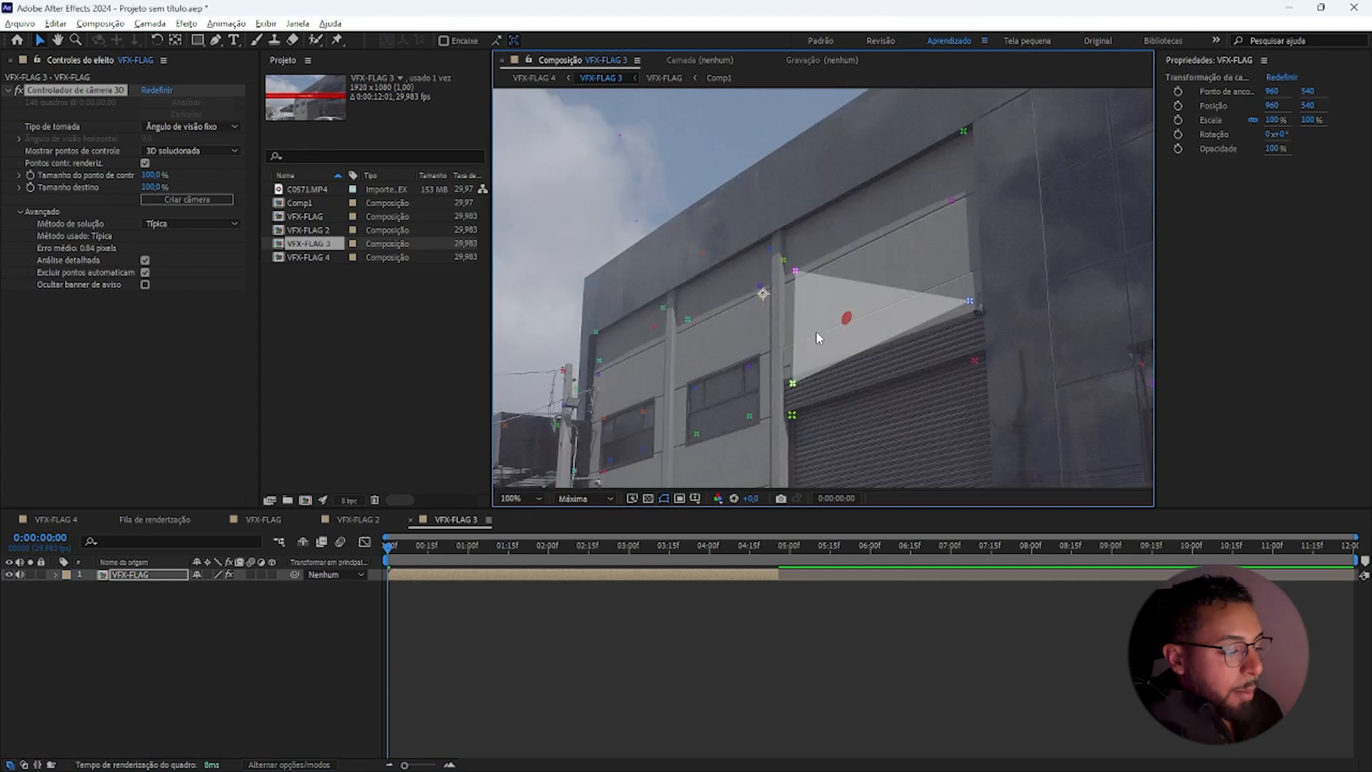
{"action": "scroll", "coordinate": [841, 322], "scroll_direction": "down", "scroll_amount": 2}
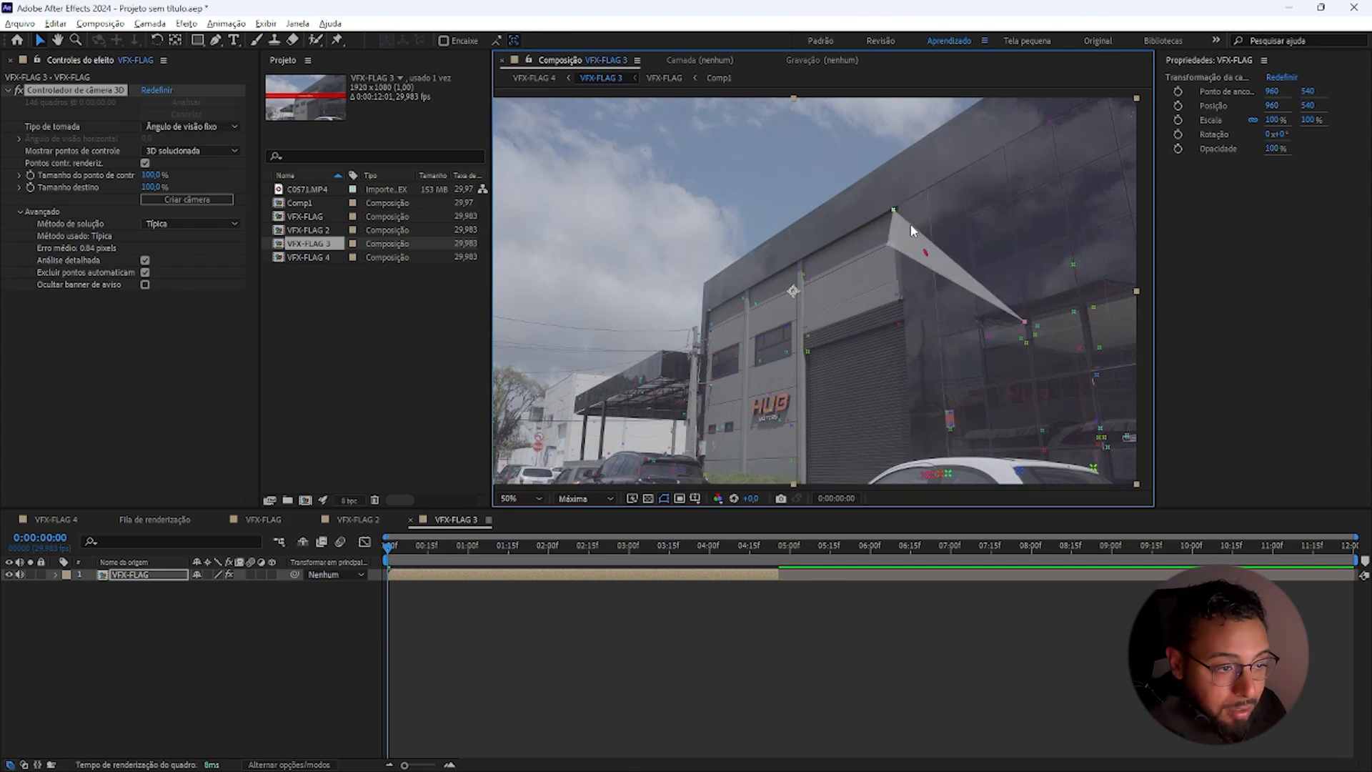
{"action": "mouse_move", "coordinate": [882, 200]}
{"action": "left_mouse_down"}
{"action": "mouse_move", "coordinate": [973, 259]}
{"action": "mouse_move", "coordinate": [1055, 153]}
{"action": "left_mouse_up"}
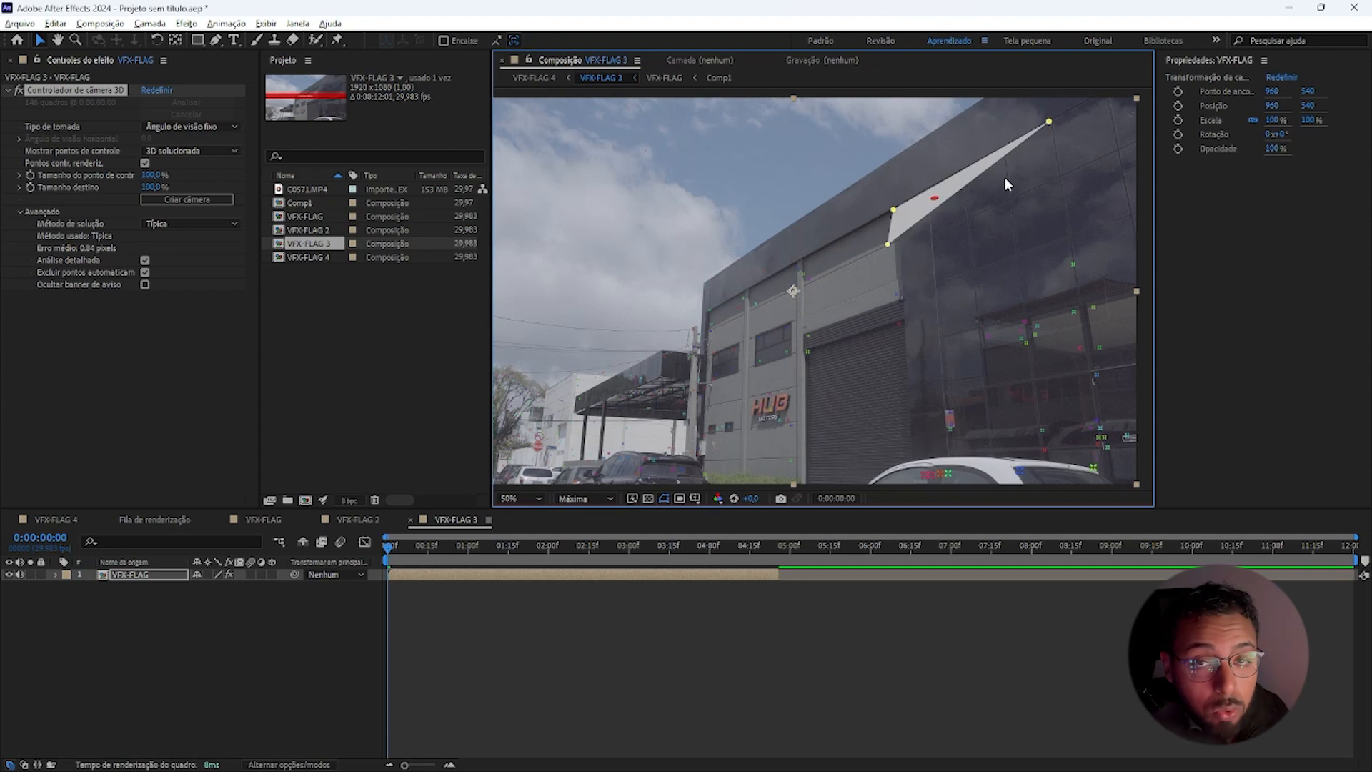
{"action": "left_click", "coordinate": [912, 247]}
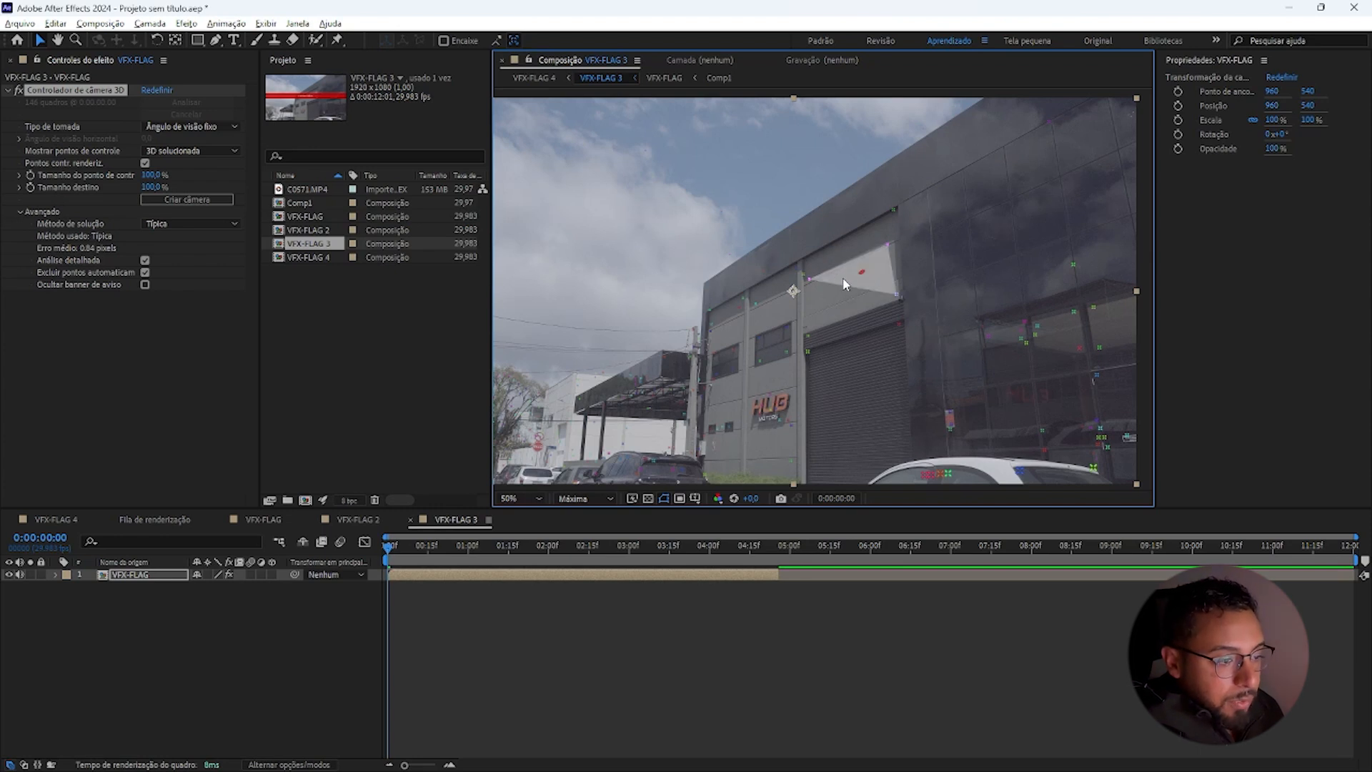
{"action": "key", "text": "space"}
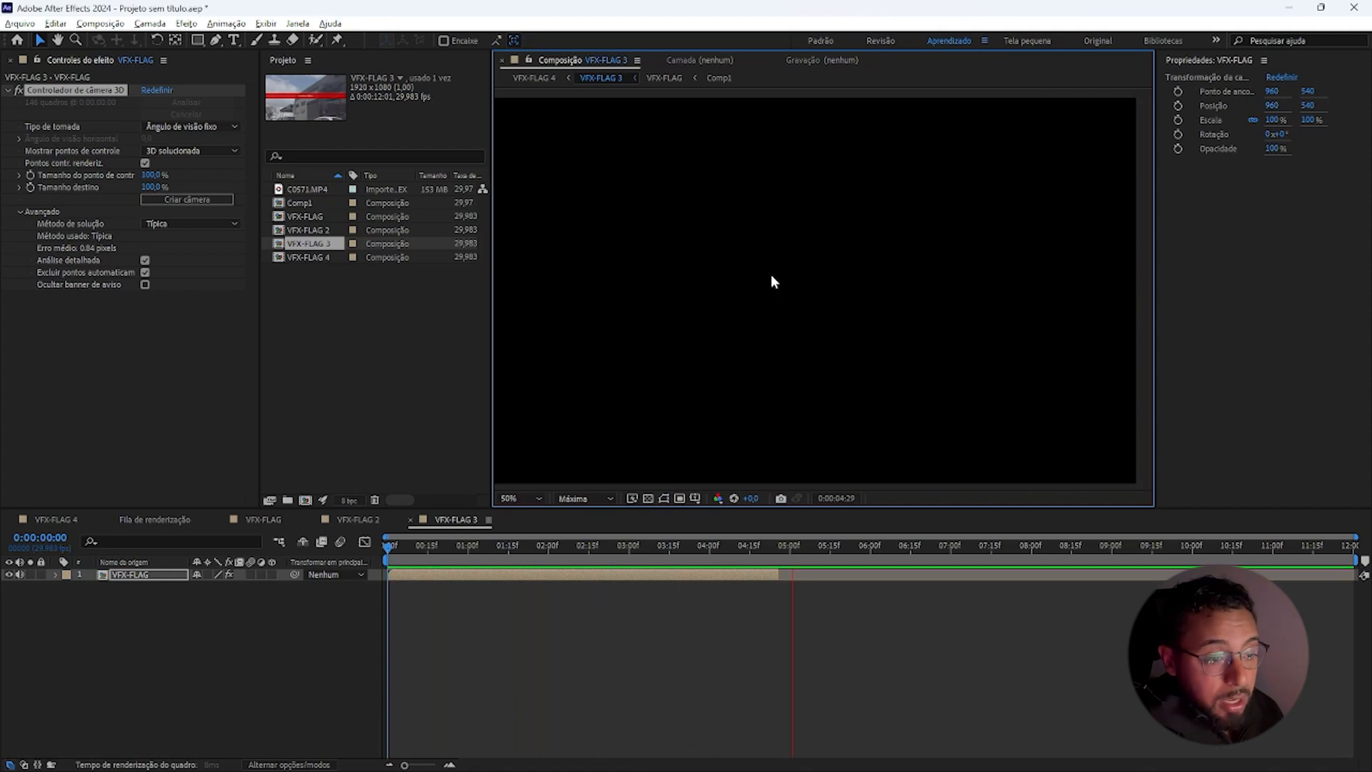
{"action": "key", "text": "space"}
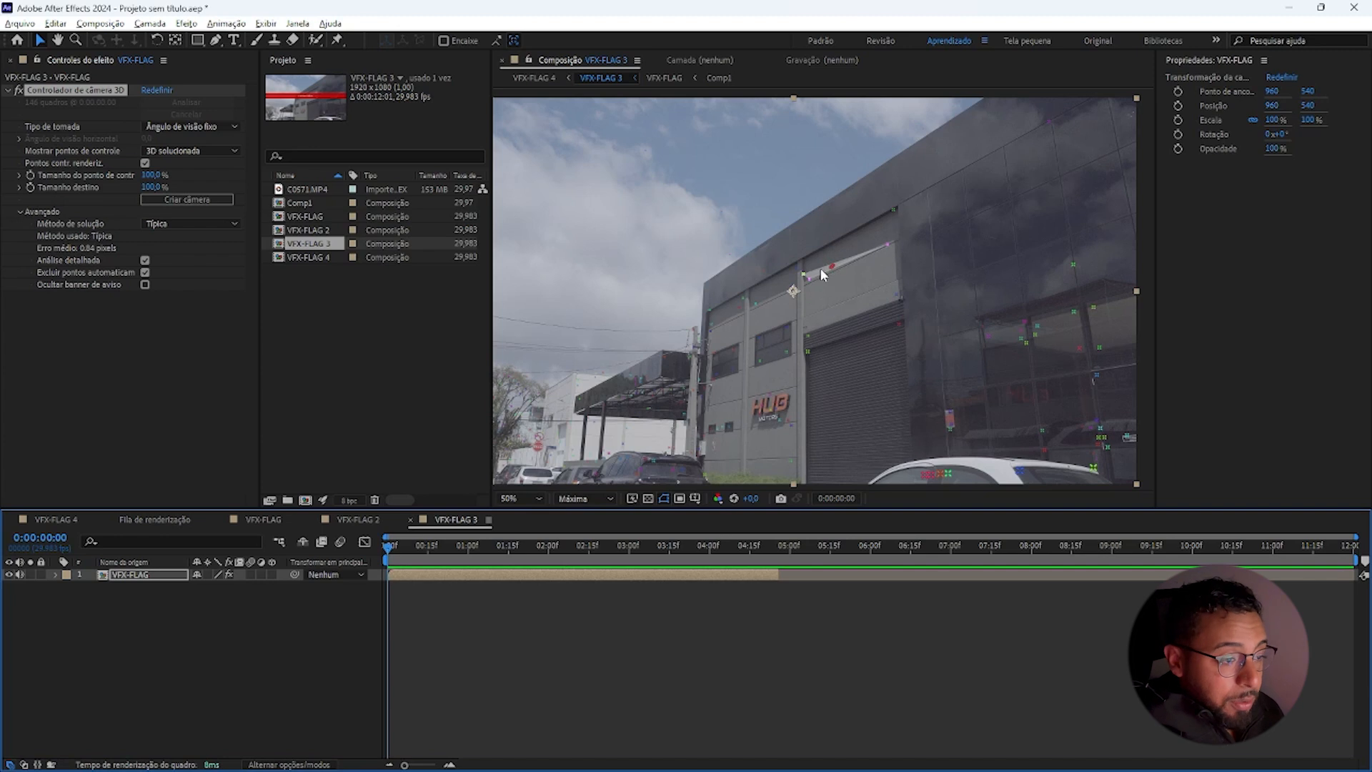
Create a solid and a camera from the track points on the wall panel above the garage door
{"action": "right_click", "coordinate": [861, 251]}
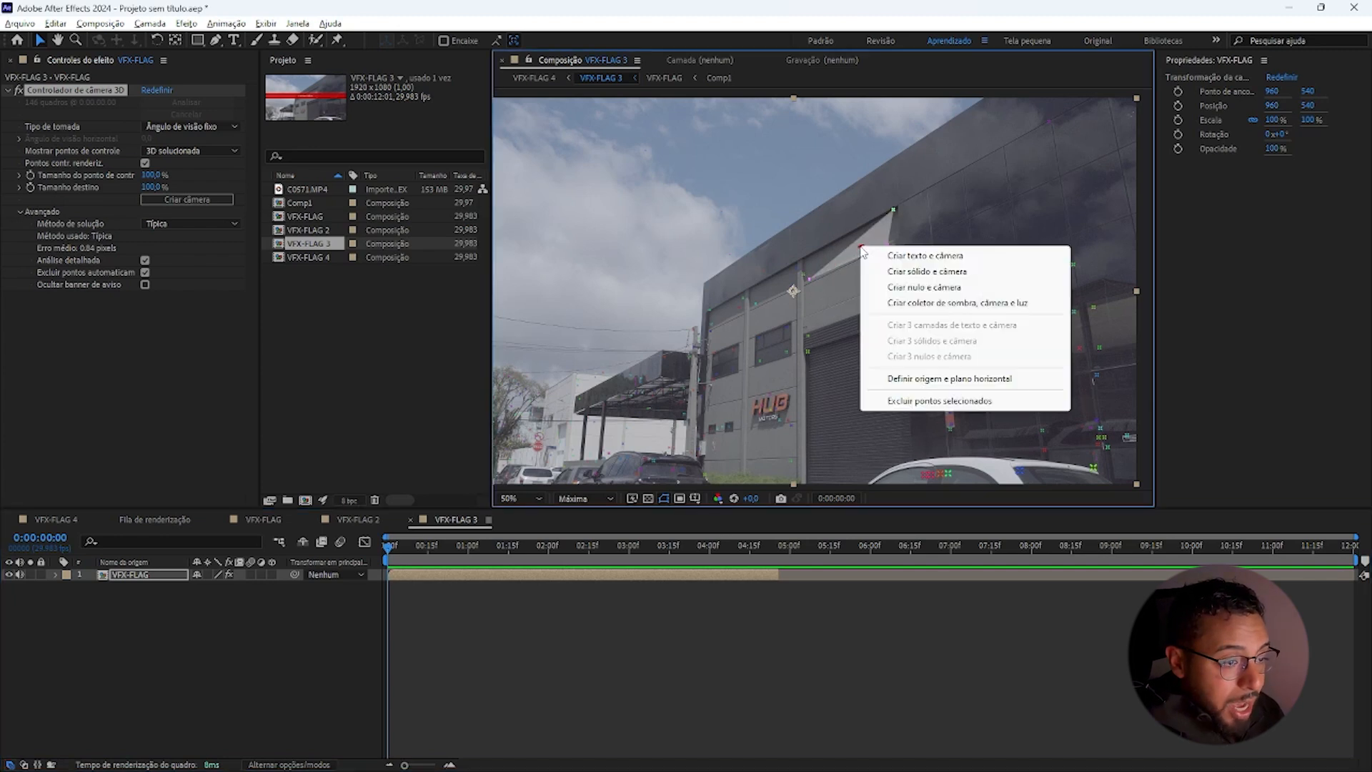
{"action": "left_click", "coordinate": [896, 272]}
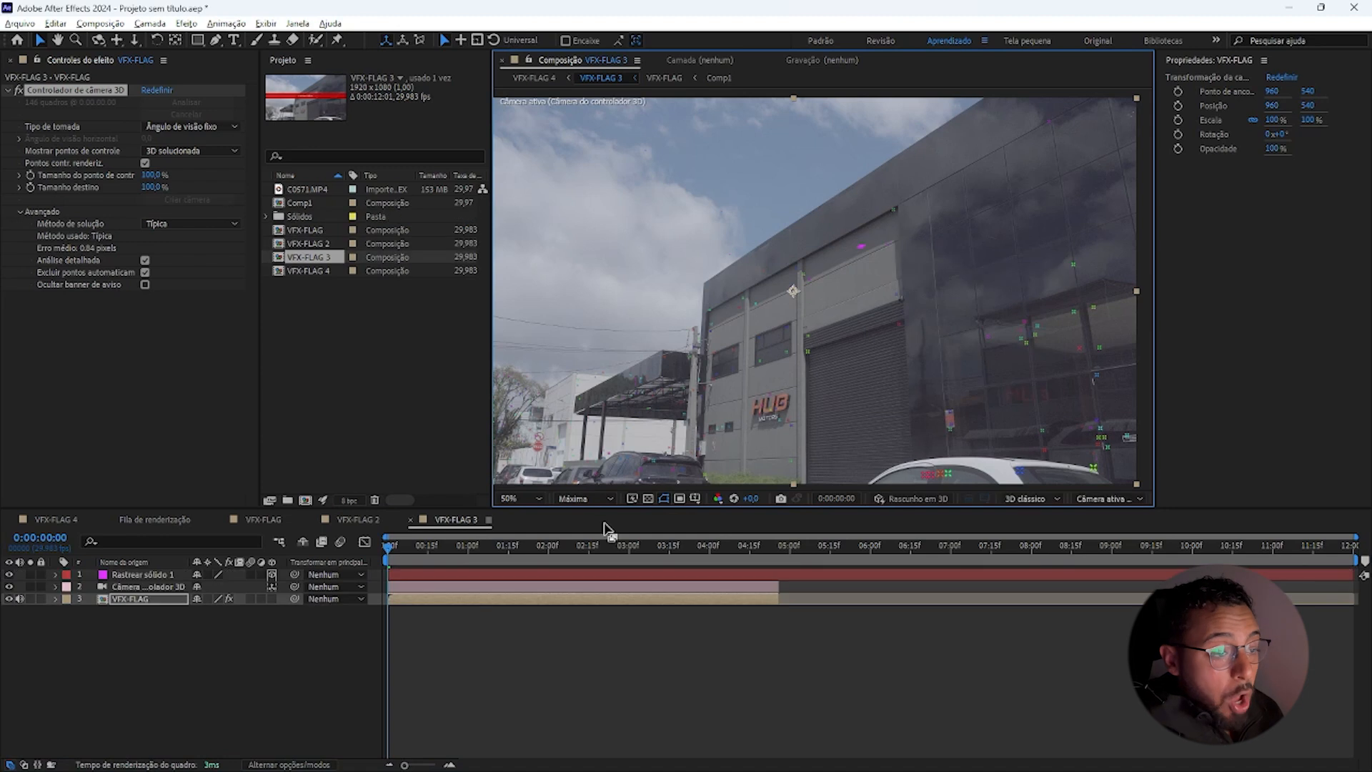
Scale the tracked solid above the garage door uniformly to 804%
{"action": "left_click", "coordinate": [115, 575]}
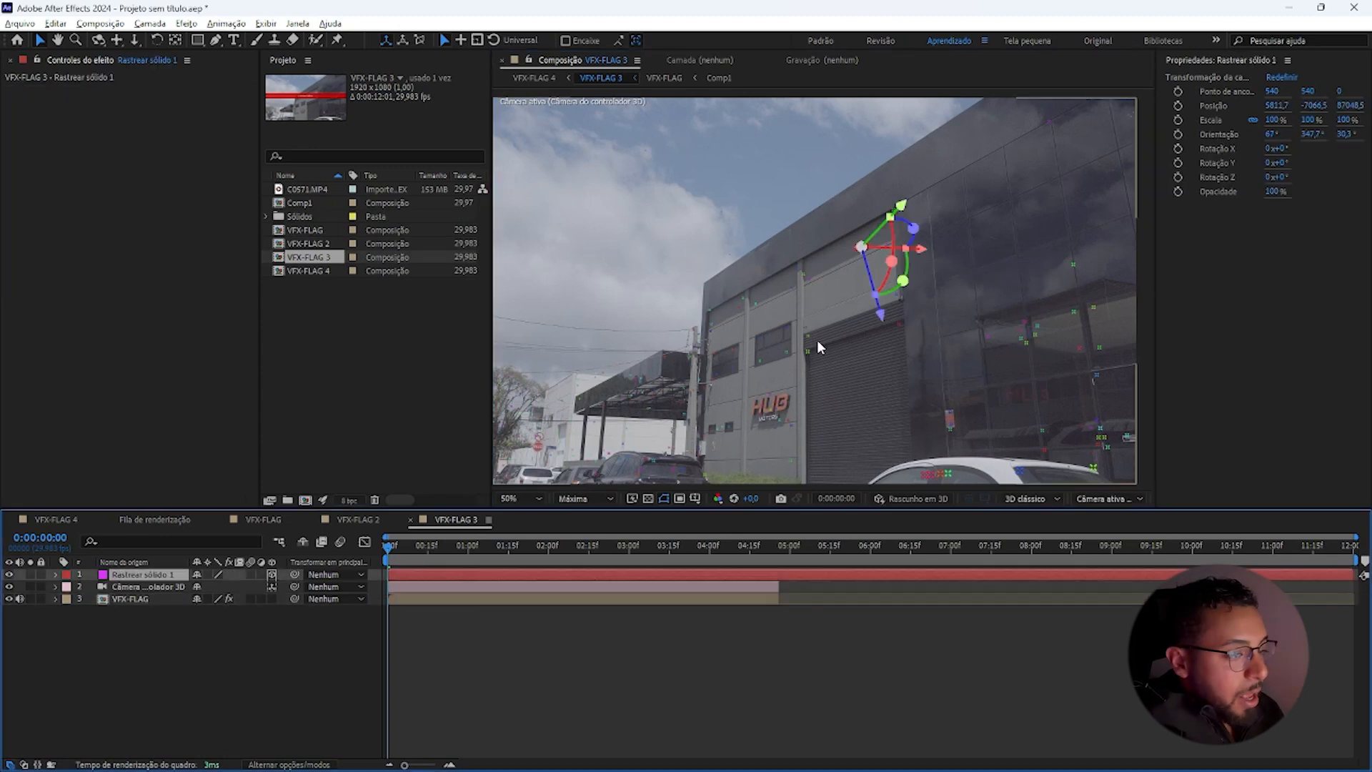
{"action": "key", "text": "s"}
{"action": "left_click_drag", "start_coordinate": [214, 586], "coordinate": [619, 586]}
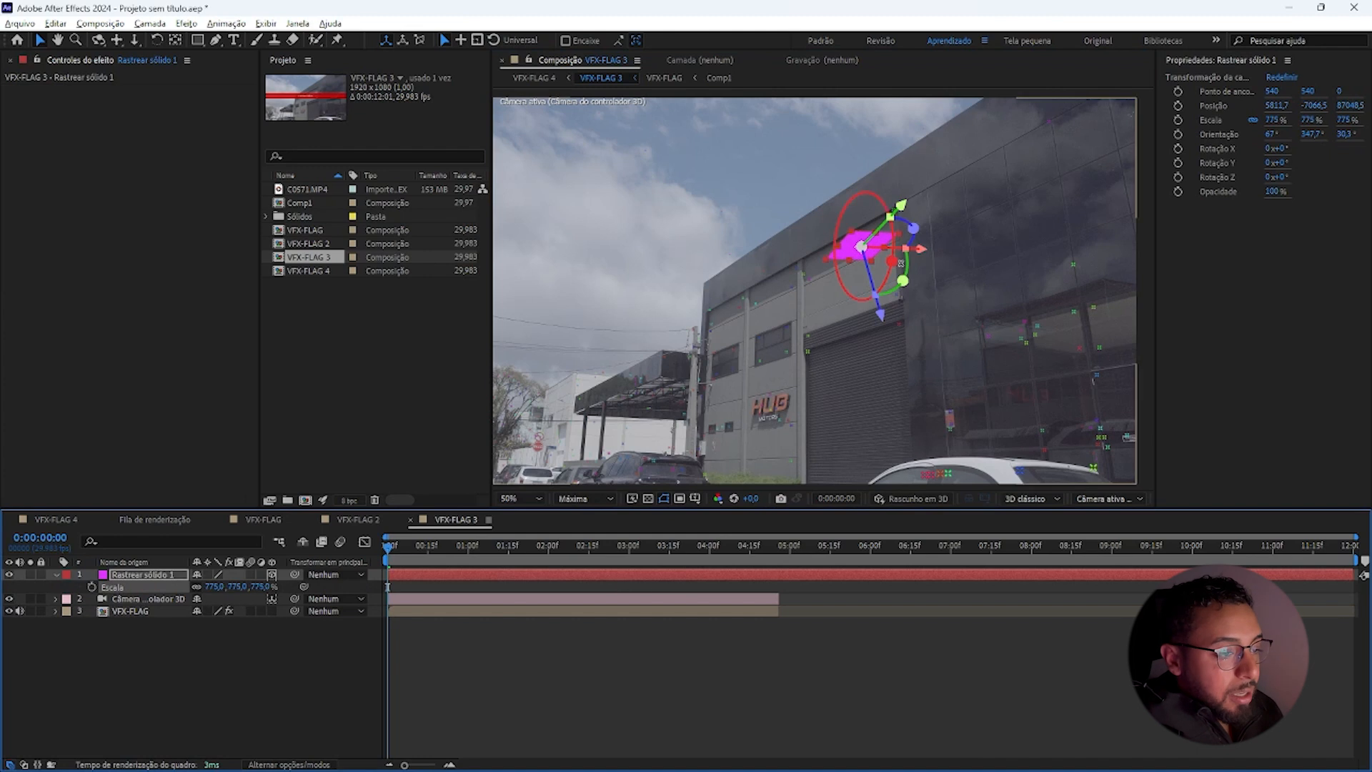
{"action": "left_click_drag", "start_coordinate": [214, 586], "coordinate": [235, 586]}
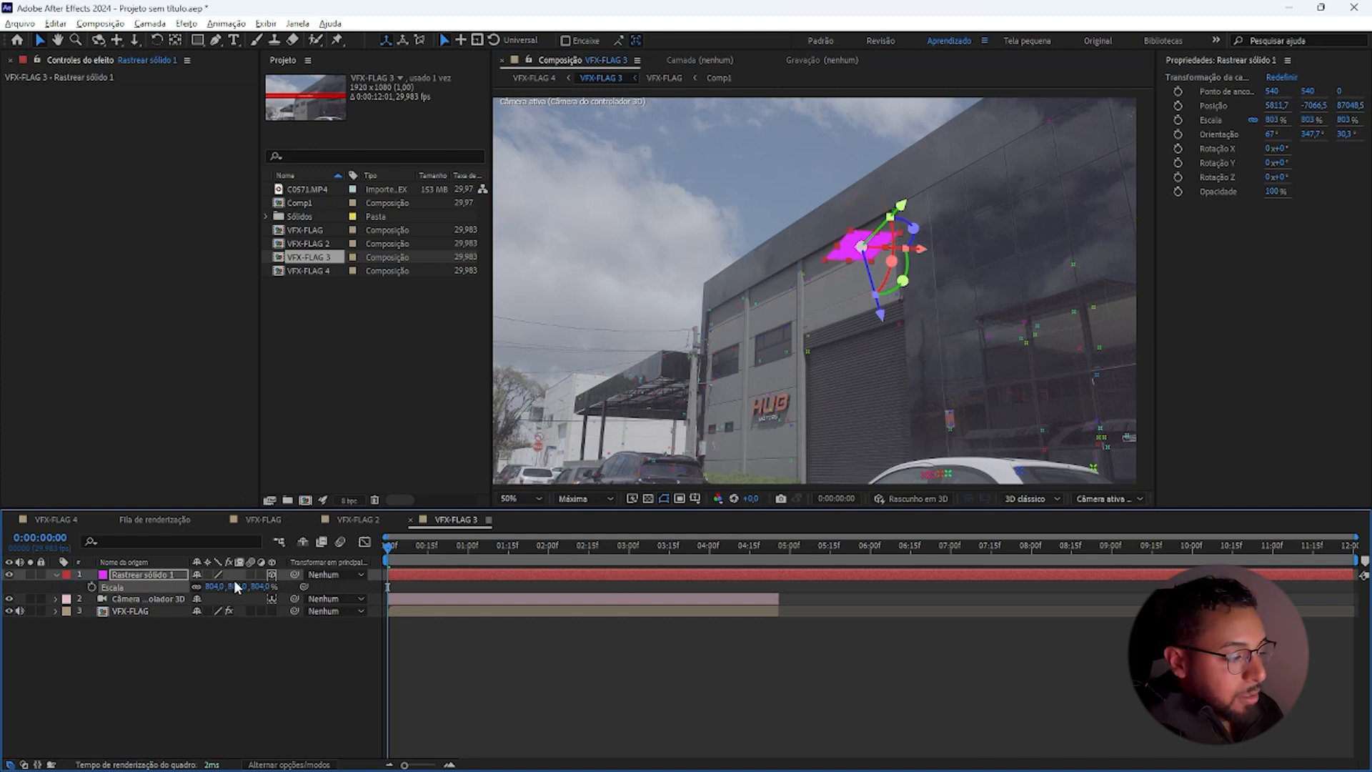
Rotate the solid to an orientation of about 339.8°, 43.8°, 86.9° to line it up with the building's facade
{"action": "left_click_drag", "start_coordinate": [861, 246], "coordinate": [861, 246]}
{"action": "left_click_drag", "start_coordinate": [823, 297], "coordinate": [821, 296]}
{"action": "left_click_drag", "start_coordinate": [852, 217], "coordinate": [895, 270]}
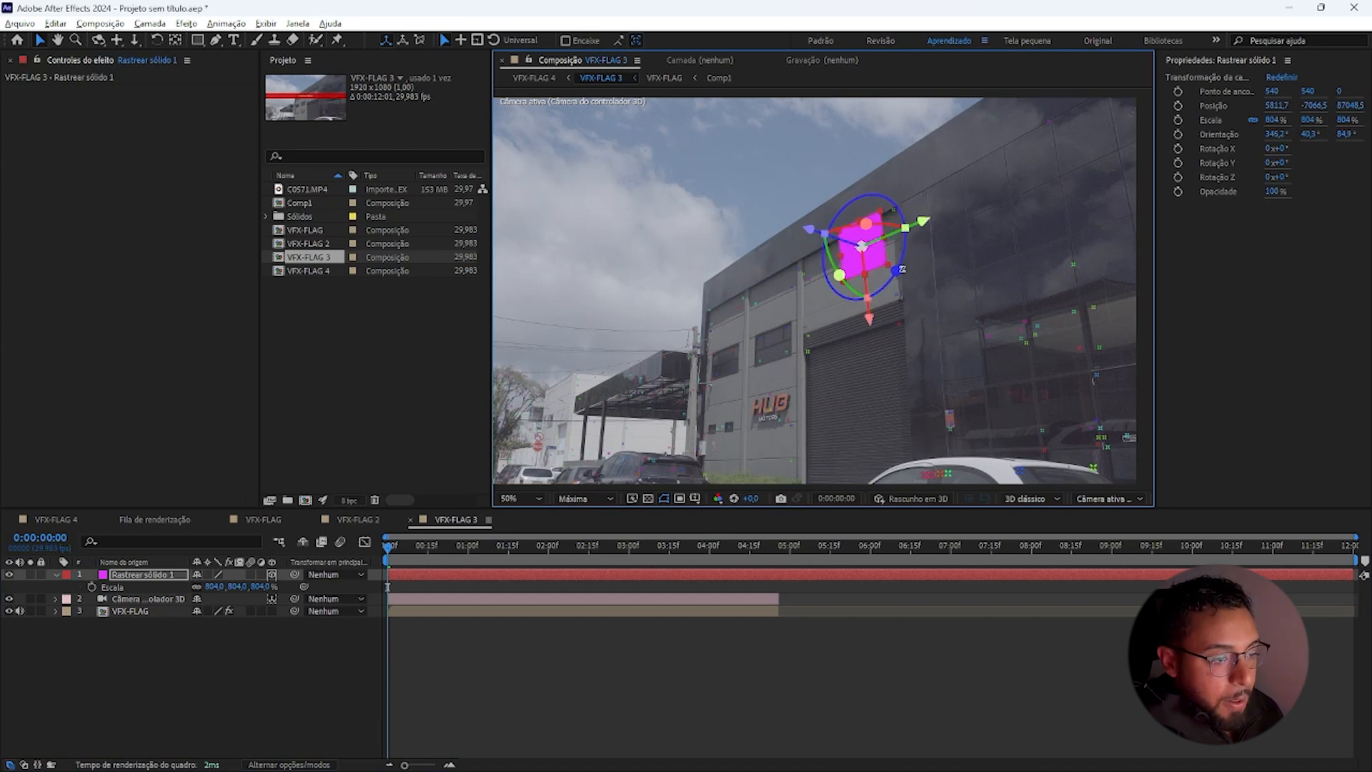
{"action": "left_click_drag", "start_coordinate": [869, 224], "coordinate": [864, 225]}
{"action": "left_click_drag", "start_coordinate": [832, 270], "coordinate": [895, 268]}
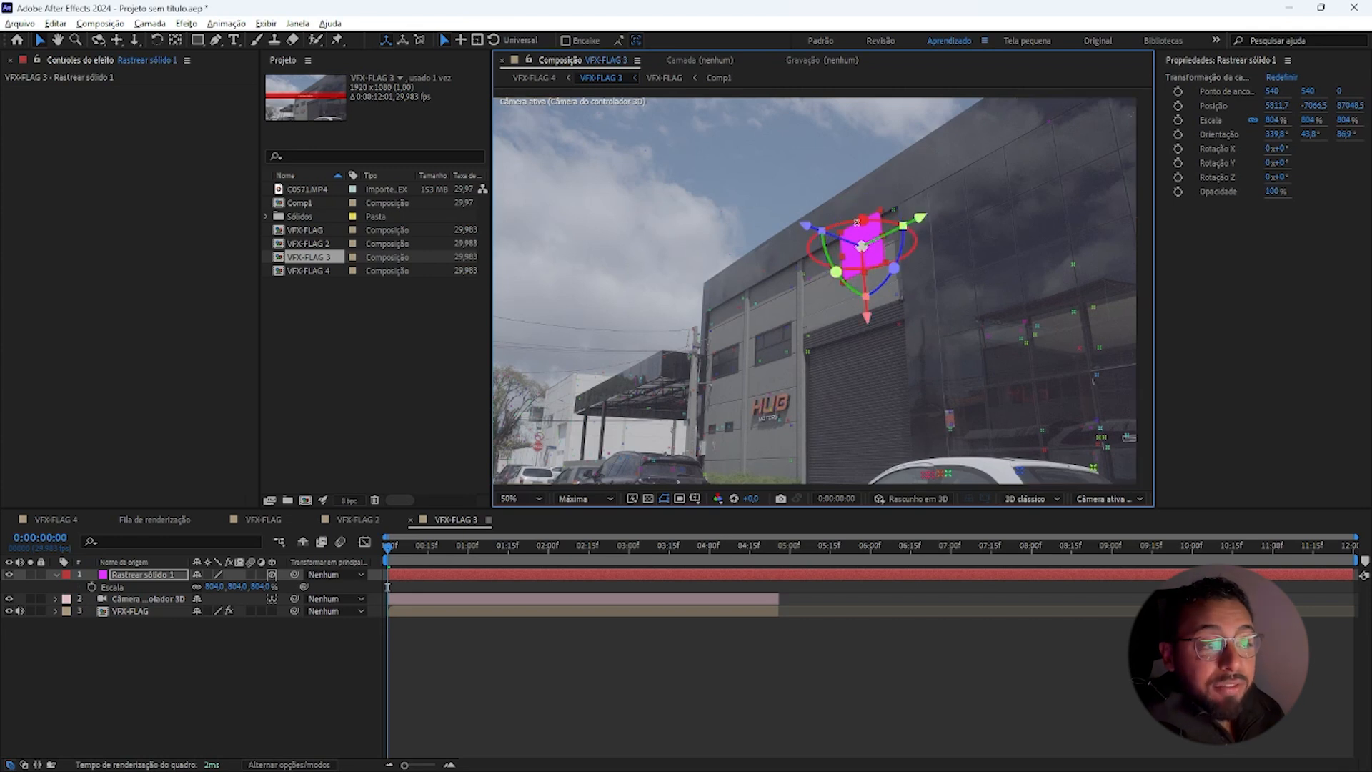
Play back the shot from the start to check how the solid sticks to the wall
{"action": "key", "text": "space"}
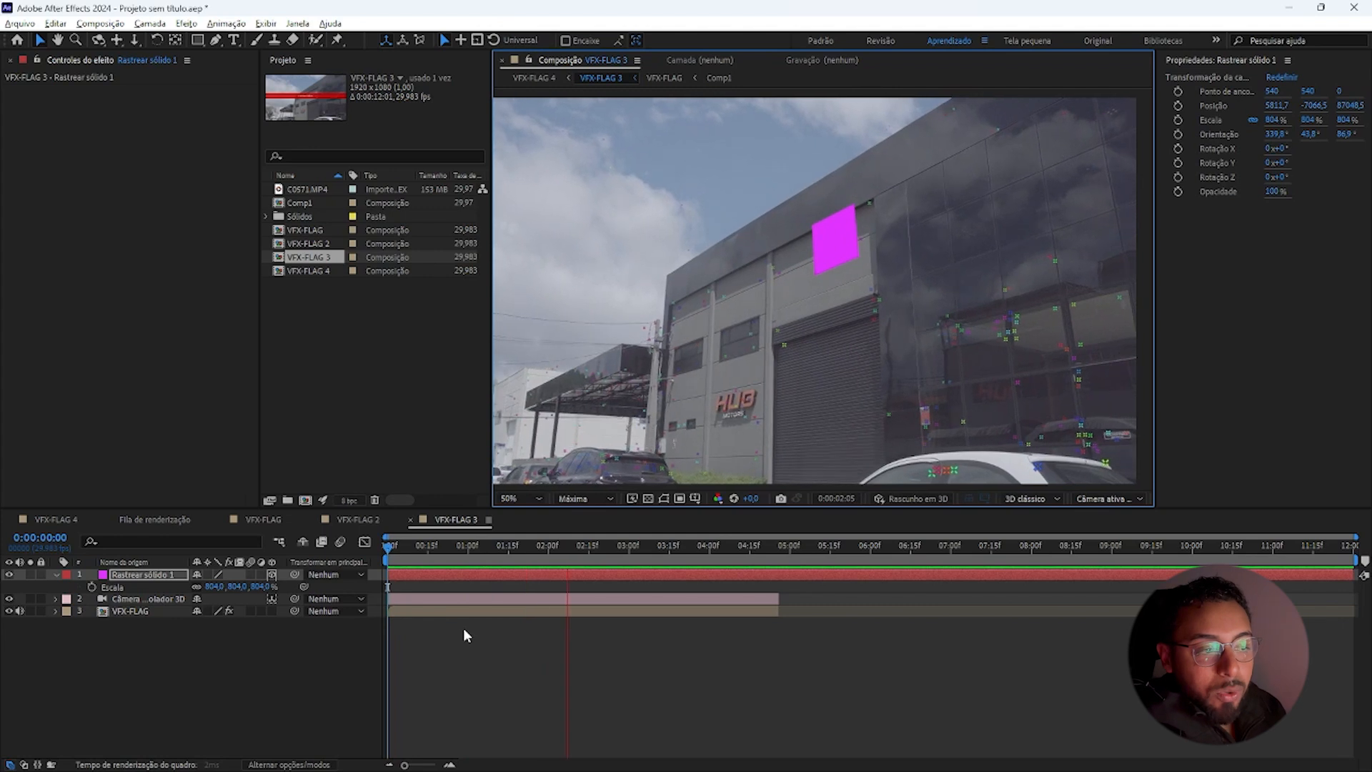
{"action": "key", "text": "space"}
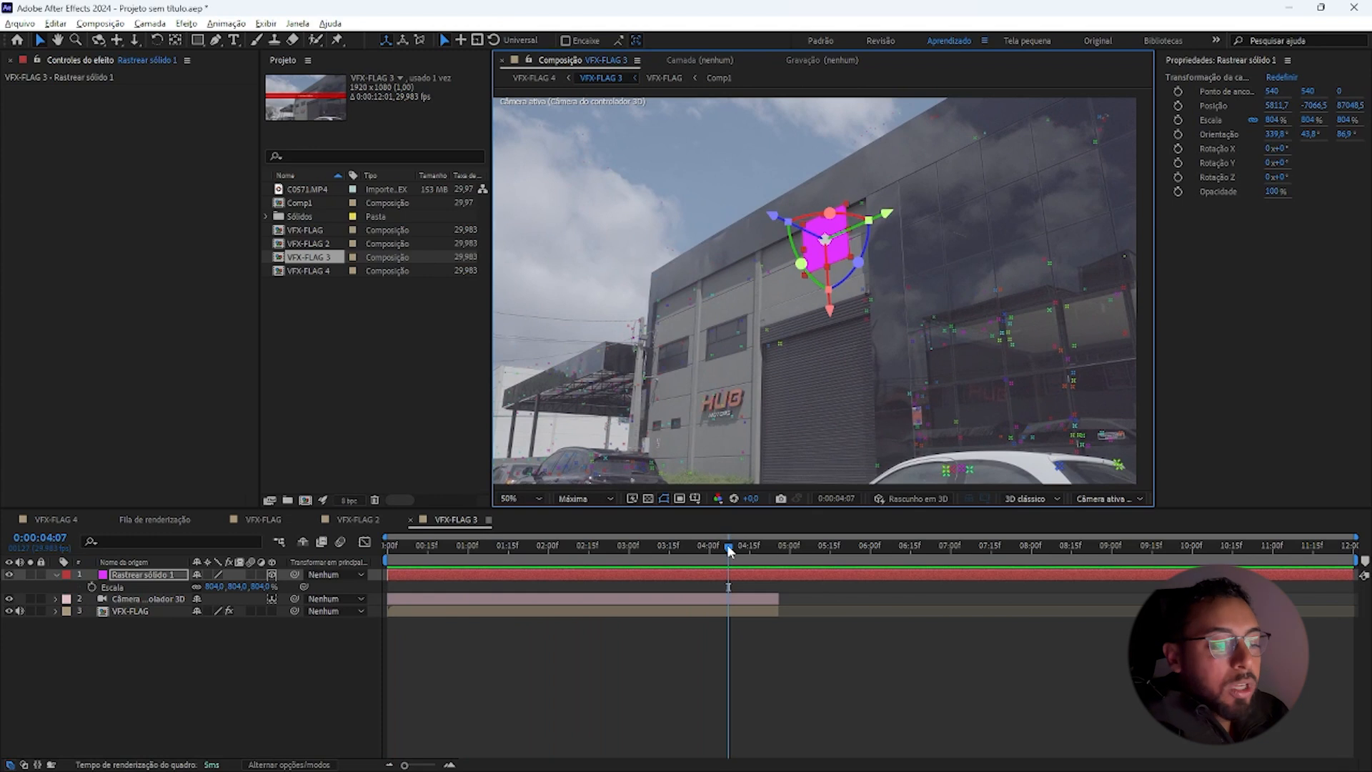
{"action": "key", "text": "Home"}
{"action": "key", "text": "space"}
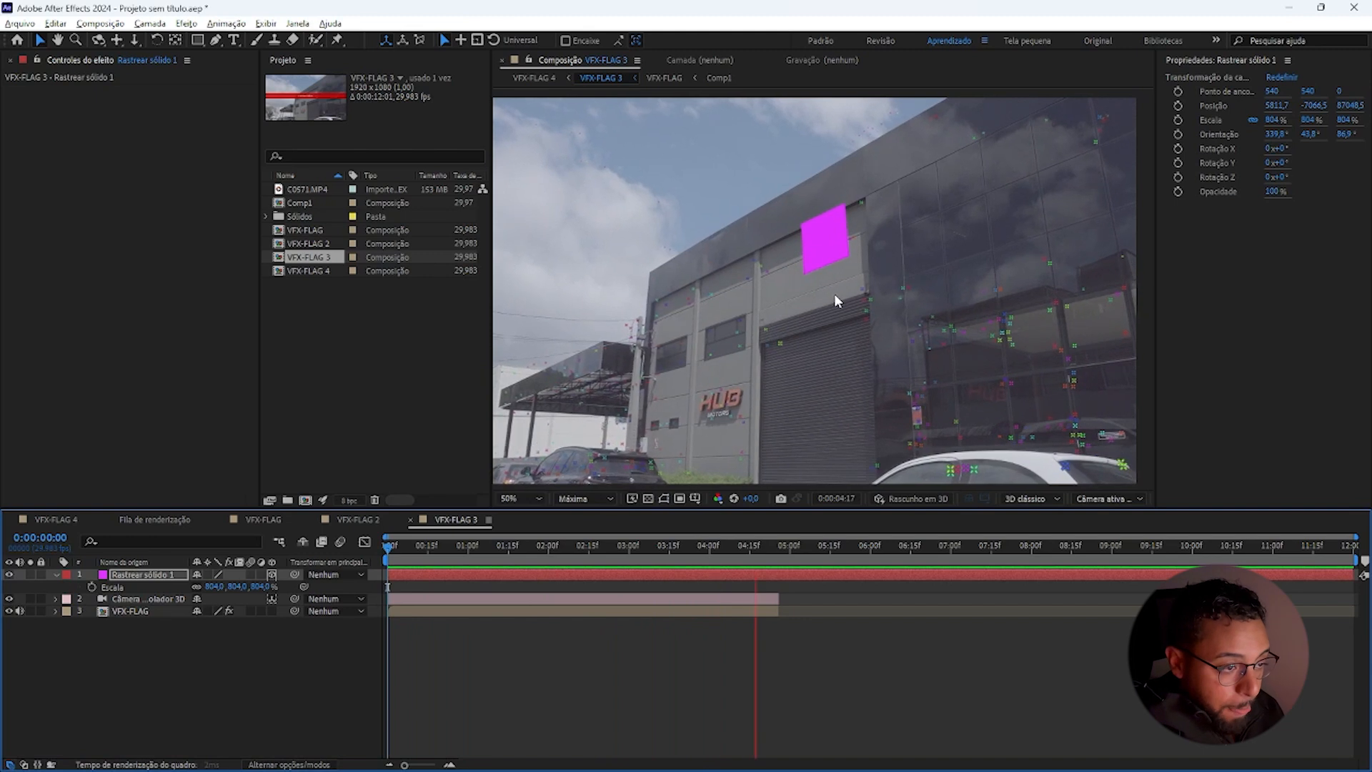
{"action": "key", "text": "space"}
Scale the solid to 1769%, rotate and move it over the panel above the garage door, and preview the shot
{"action": "left_click_drag", "start_coordinate": [803, 547], "coordinate": [386, 548]}
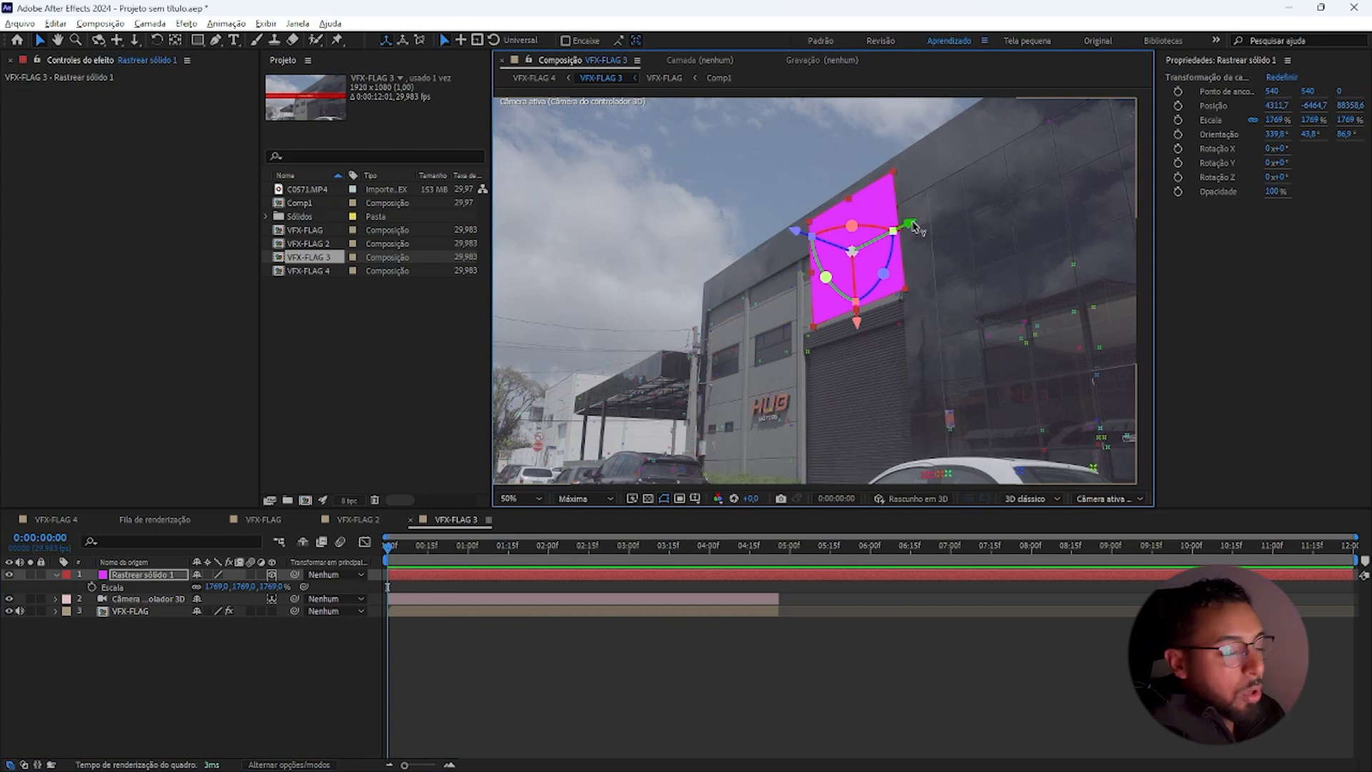
{"action": "left_click_drag", "start_coordinate": [825, 279], "coordinate": [821, 277]}
{"action": "left_click_drag", "start_coordinate": [906, 227], "coordinate": [890, 234]}
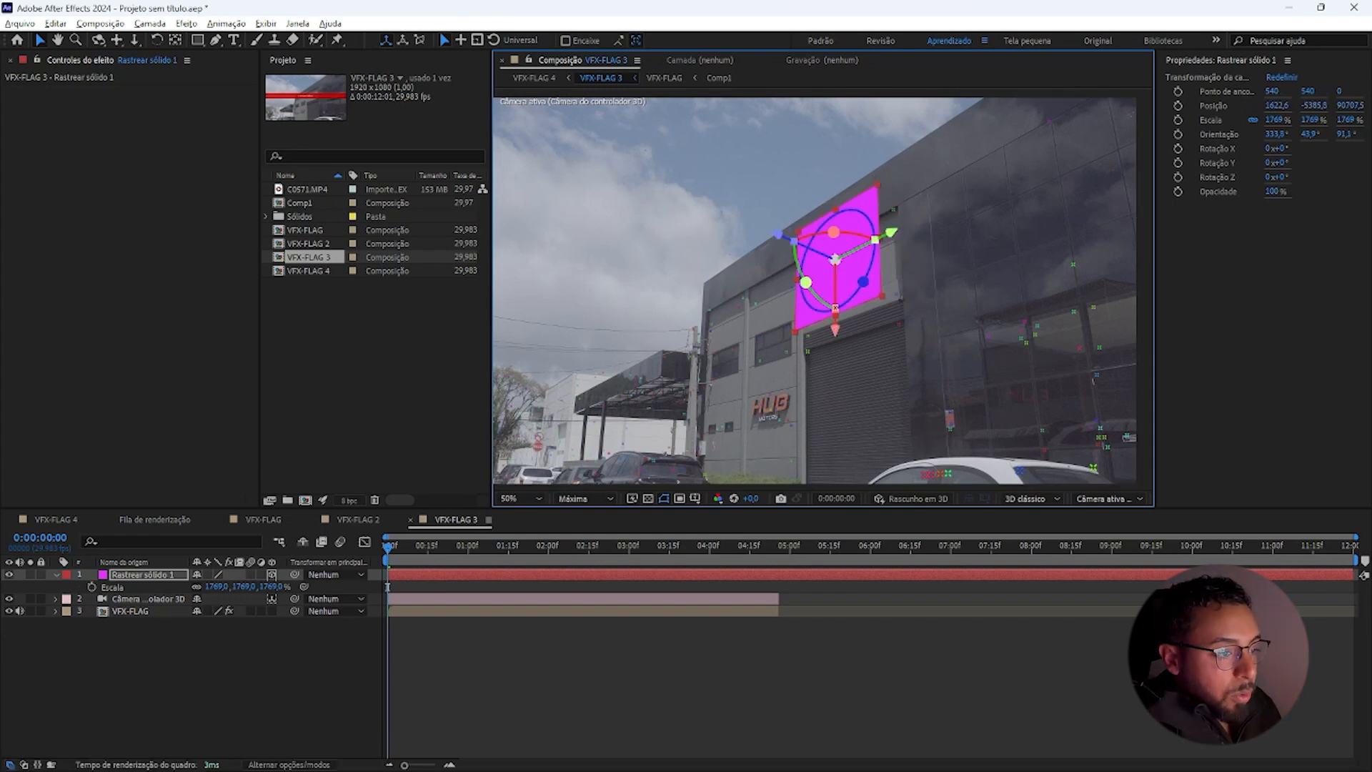
{"action": "left_click_drag", "start_coordinate": [835, 328], "coordinate": [836, 319]}
{"action": "key", "text": "space"}
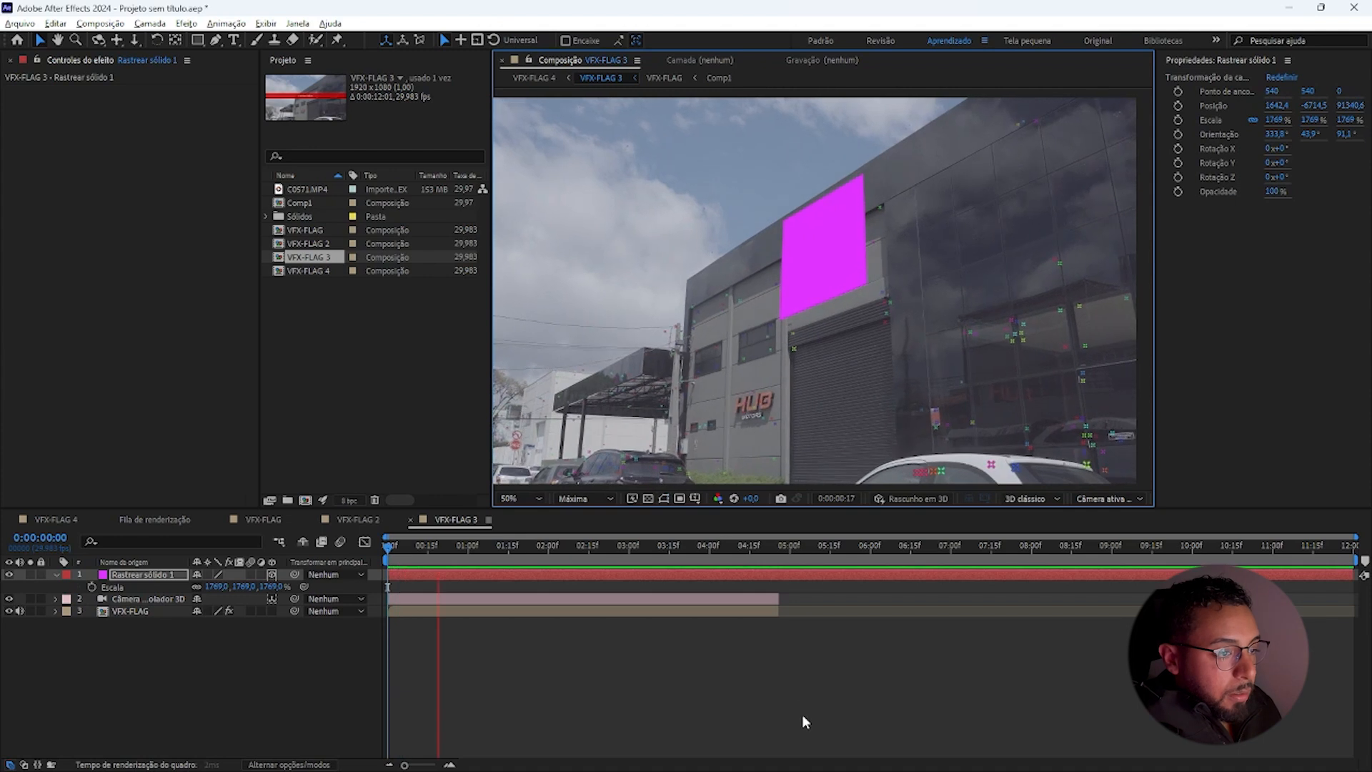
{"action": "key", "text": "space"}
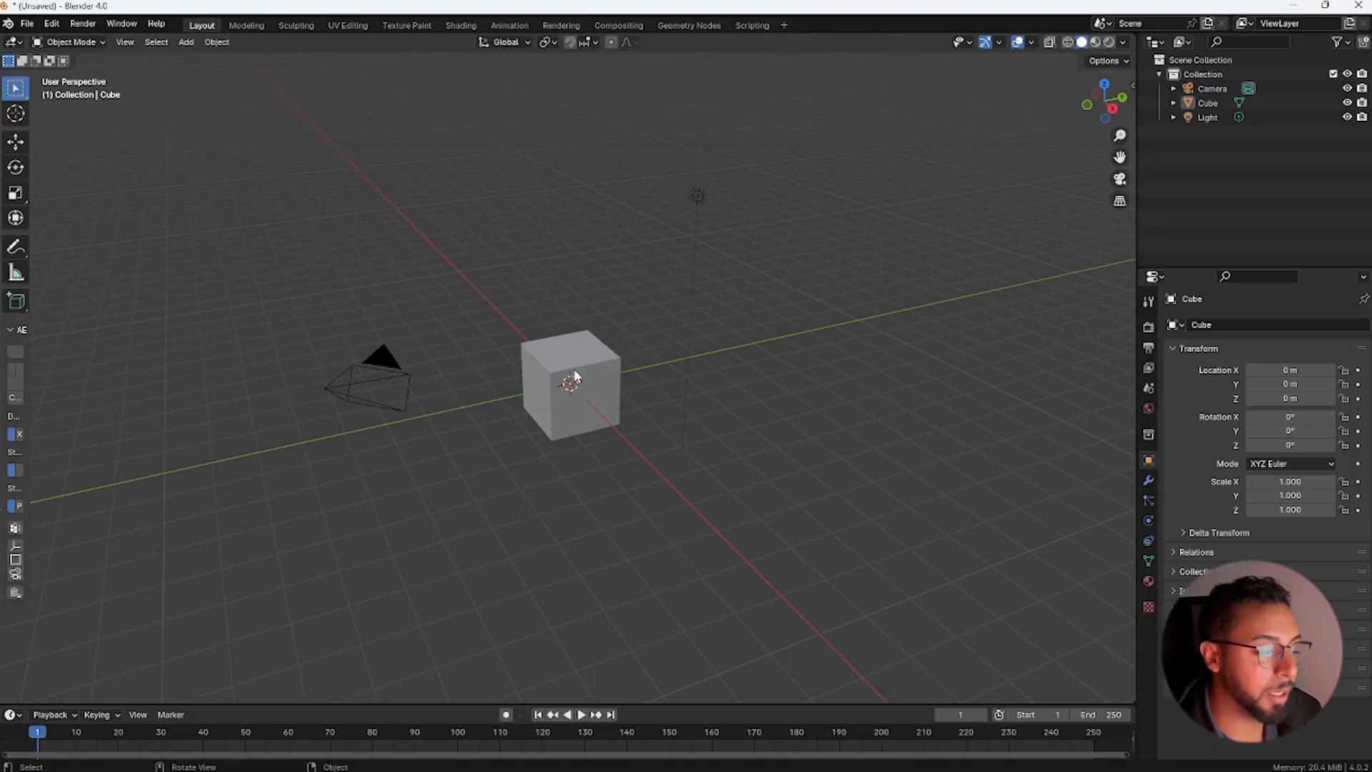
Switch to Blender and delete all the default objects in the new scene
{"action": "key", "text": "a"}
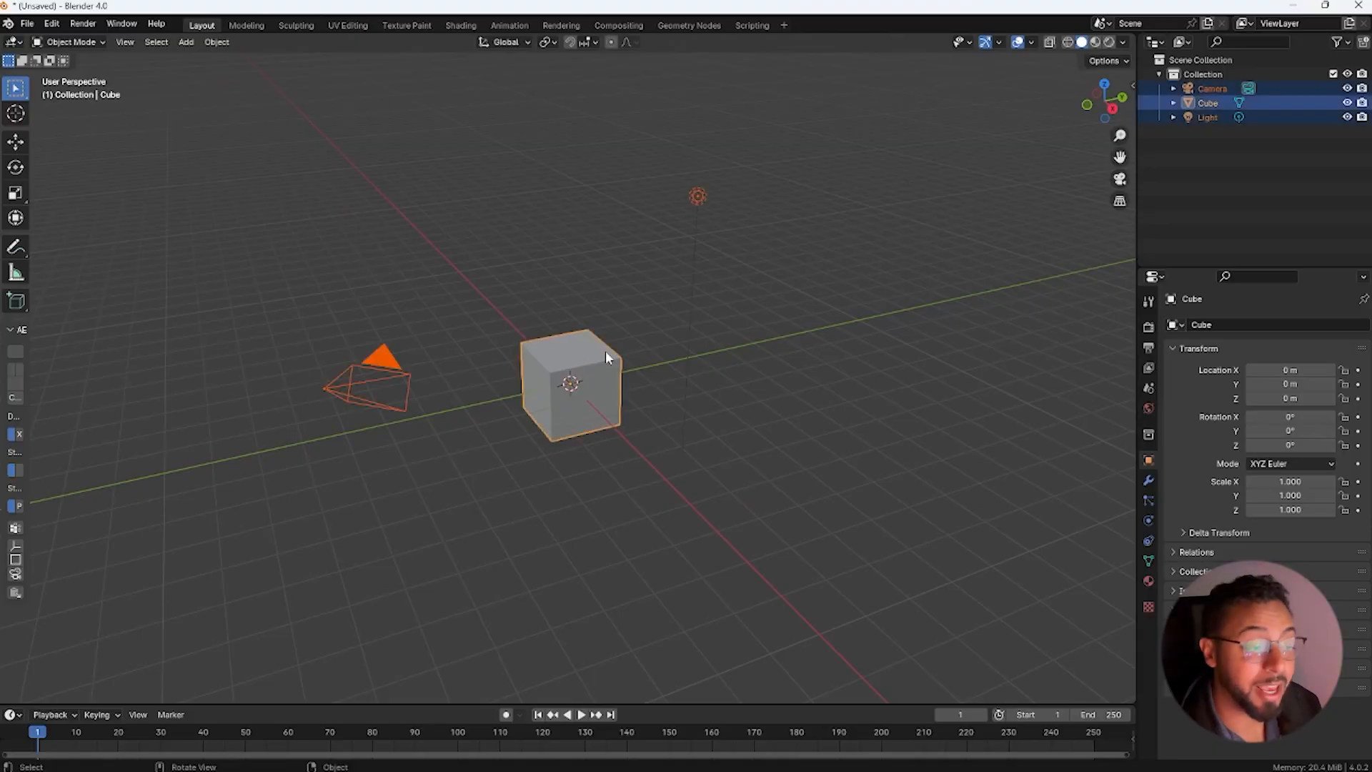
{"action": "key", "text": "Delete"}
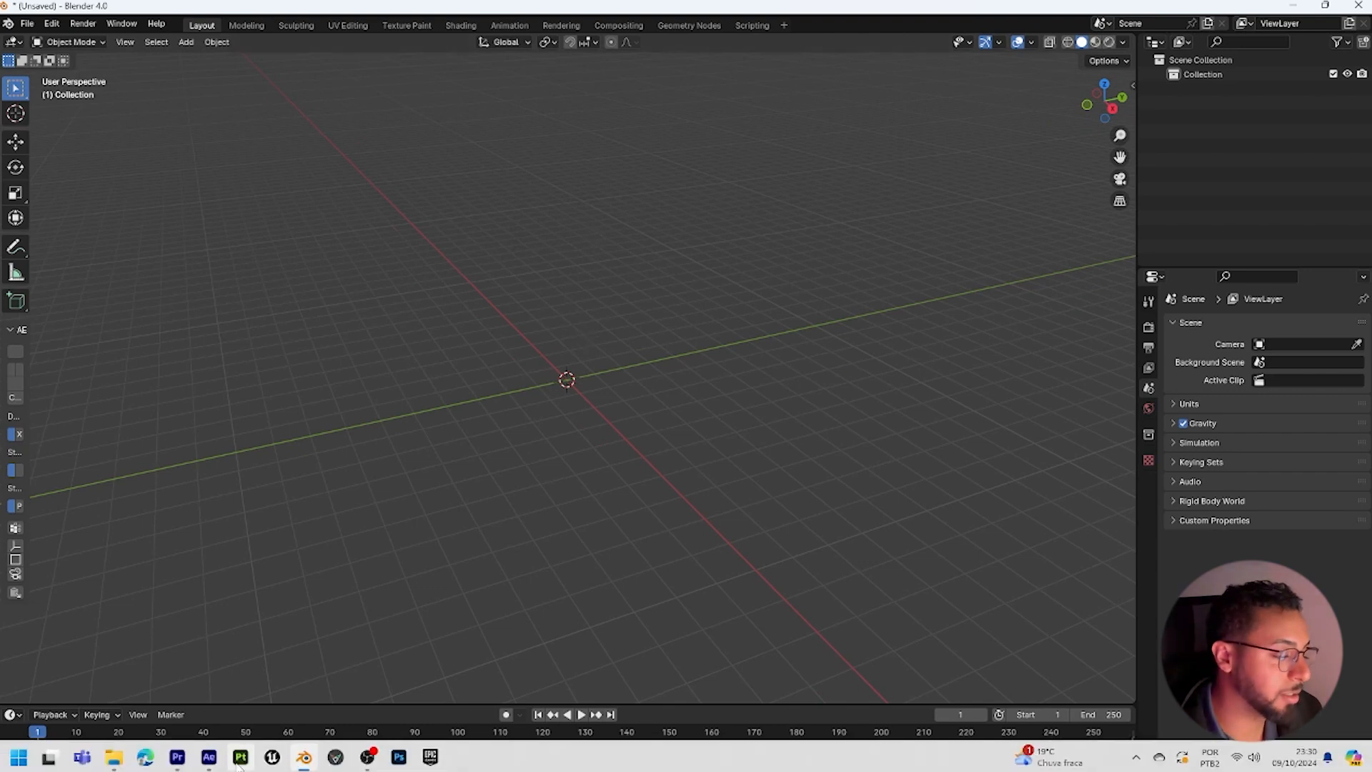
Switch to After Effects and copy the tracker camera's position, orientation and X, Y and Z rotation properties
{"action": "left_click", "coordinate": [214, 762]}
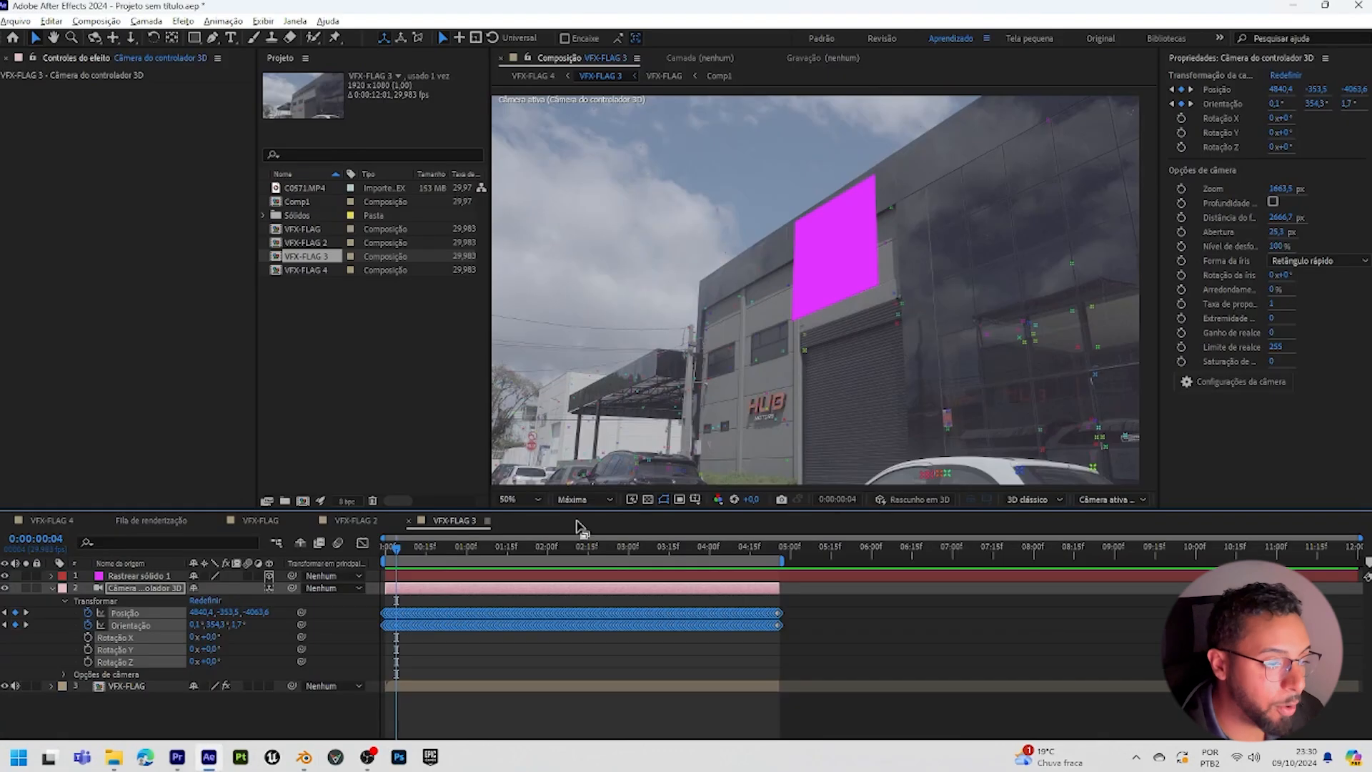
{"action": "left_click", "coordinate": [52, 588]}
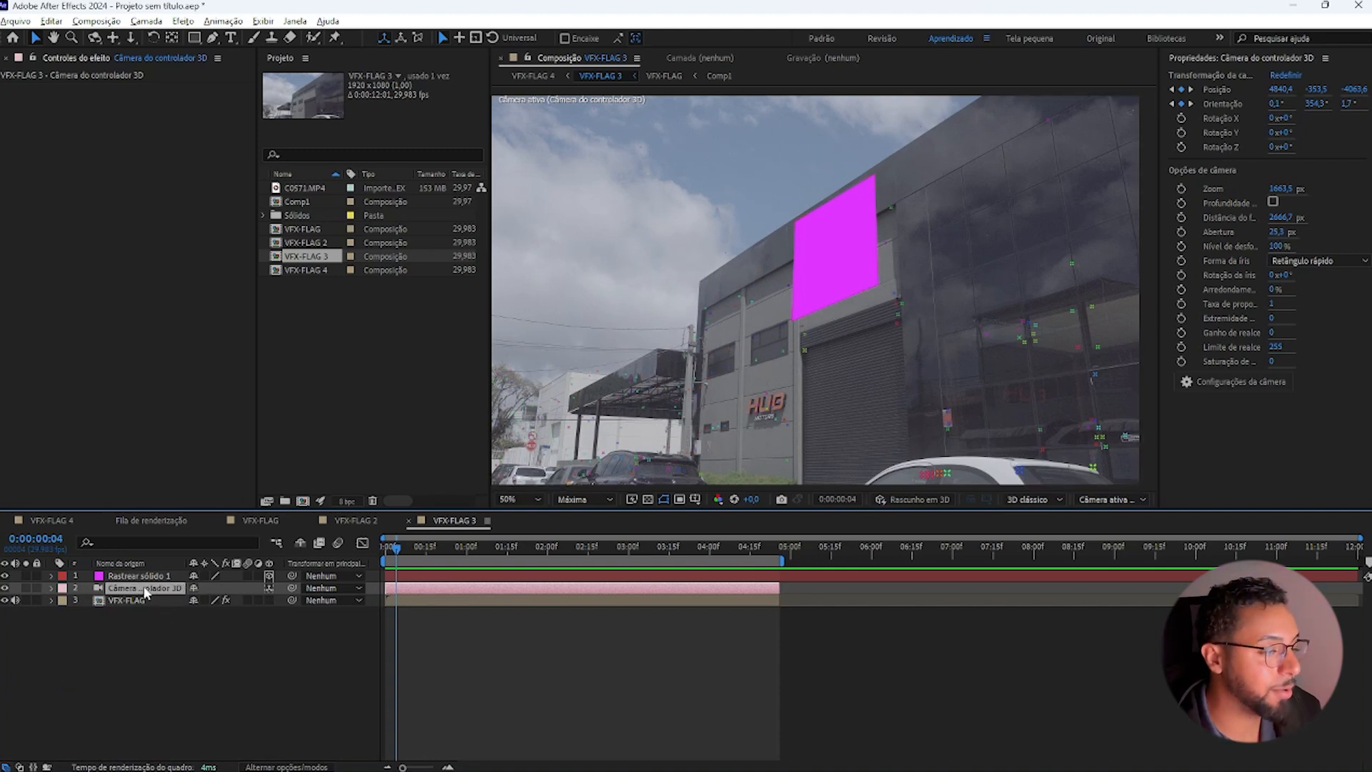
{"action": "left_click", "coordinate": [51, 587]}
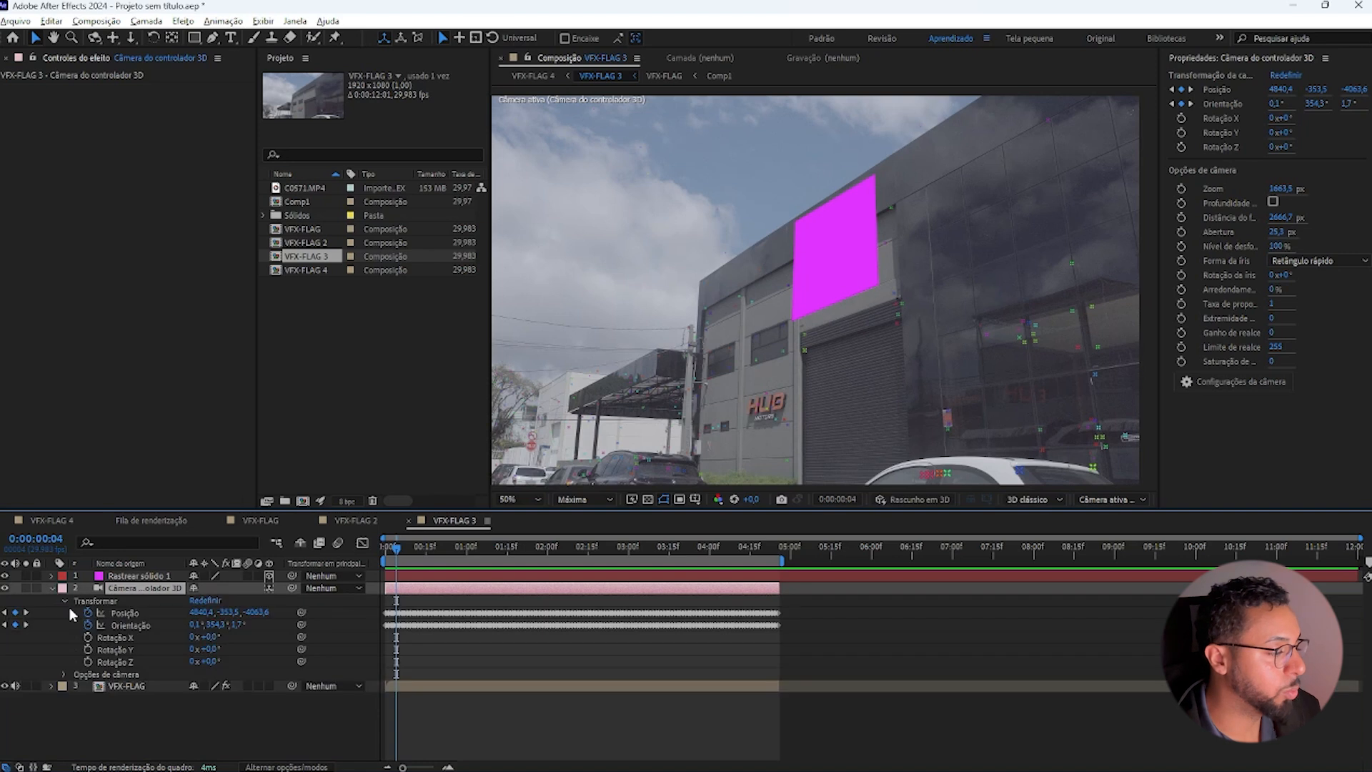
{"action": "left_click", "coordinate": [122, 611]}
{"action": "left_click", "coordinate": [125, 622], "text": "shift"}
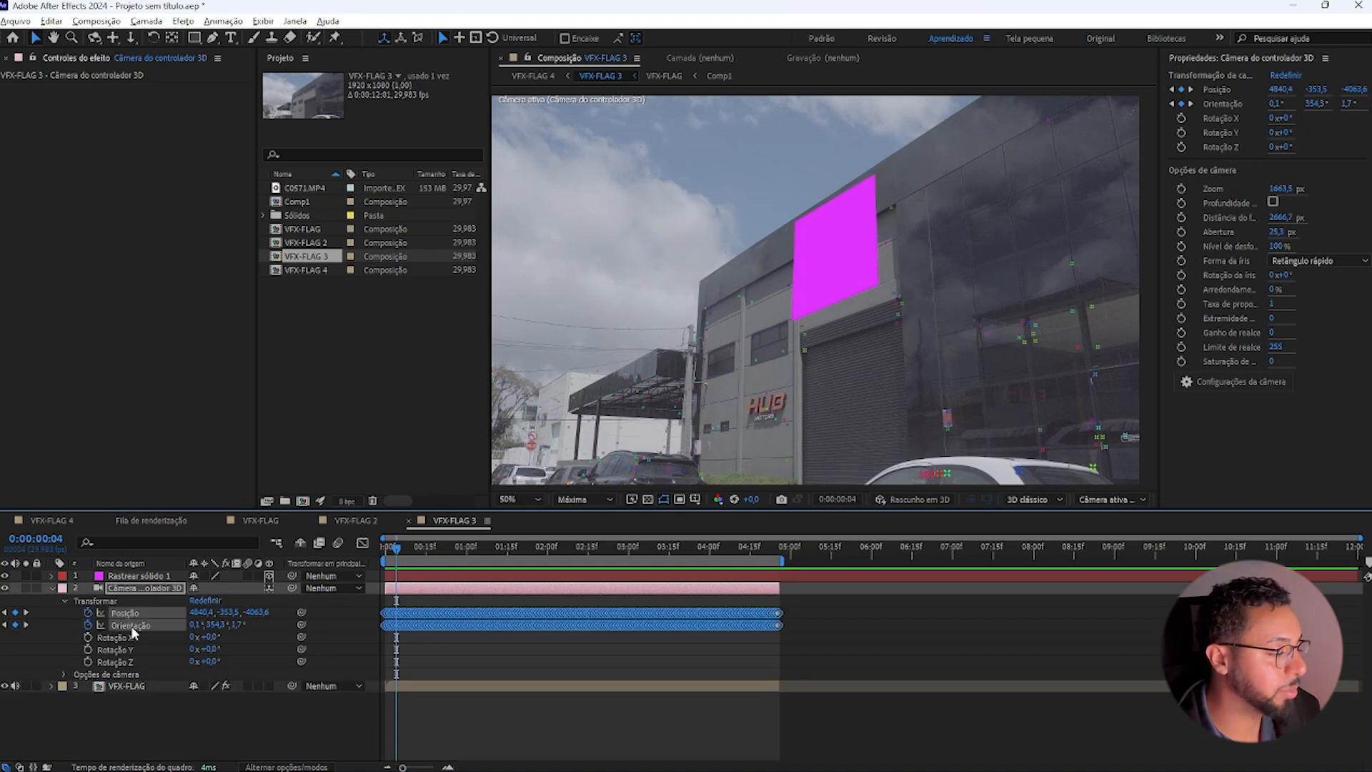
{"action": "left_click", "coordinate": [136, 635]}
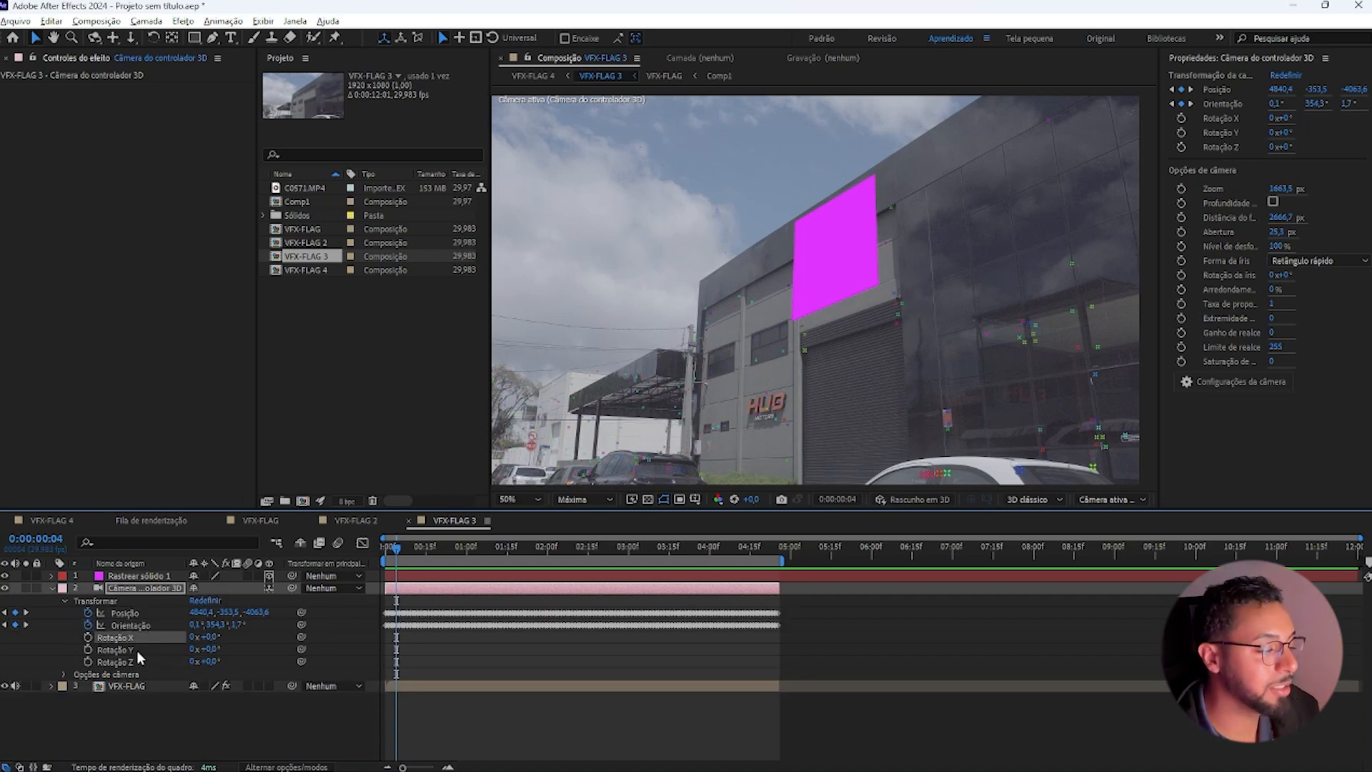
{"action": "left_click", "coordinate": [136, 611]}
{"action": "left_click", "coordinate": [132, 661], "text": "shift"}
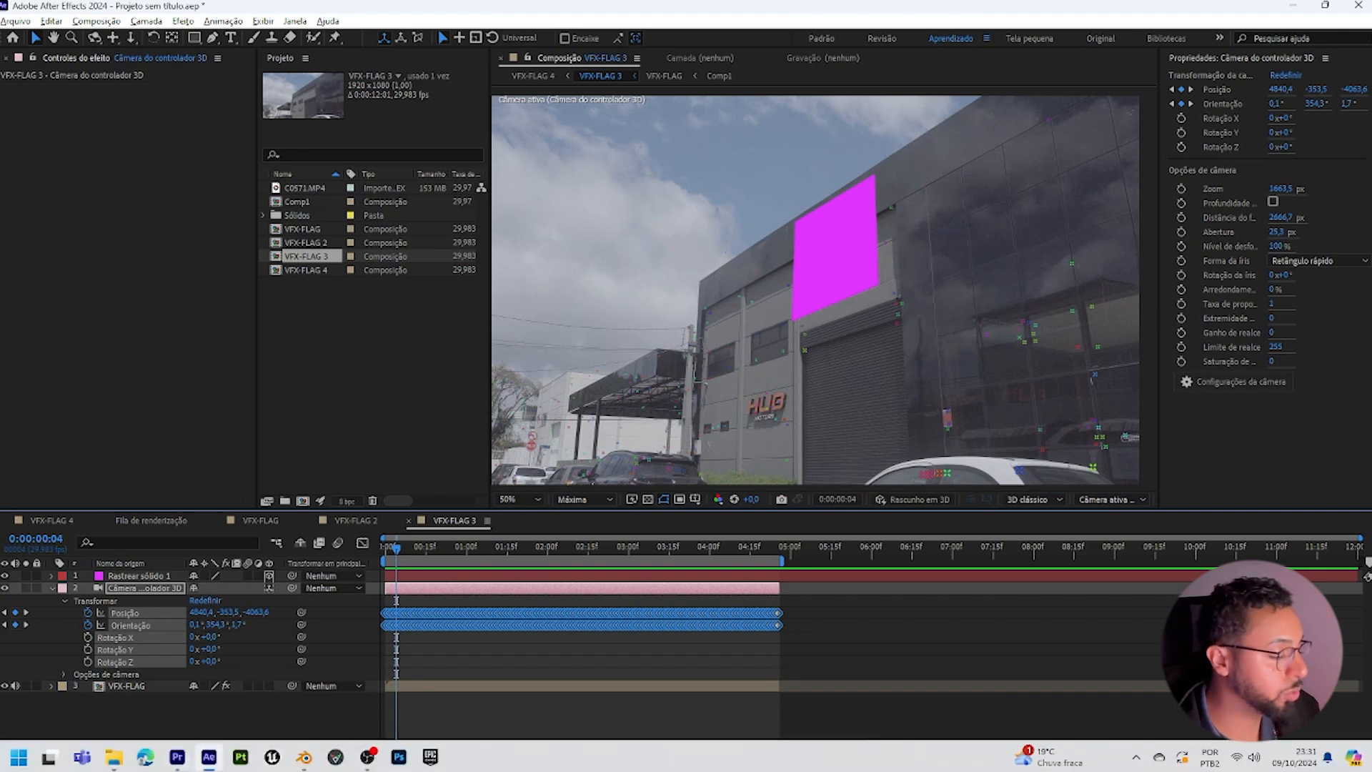
Switch to Blender, create a camera from the copied keyframes with AE2Blend, and look through it
{"action": "left_click", "coordinate": [305, 757]}
{"action": "left_click_drag", "start_coordinate": [28, 470], "coordinate": [171, 460]}
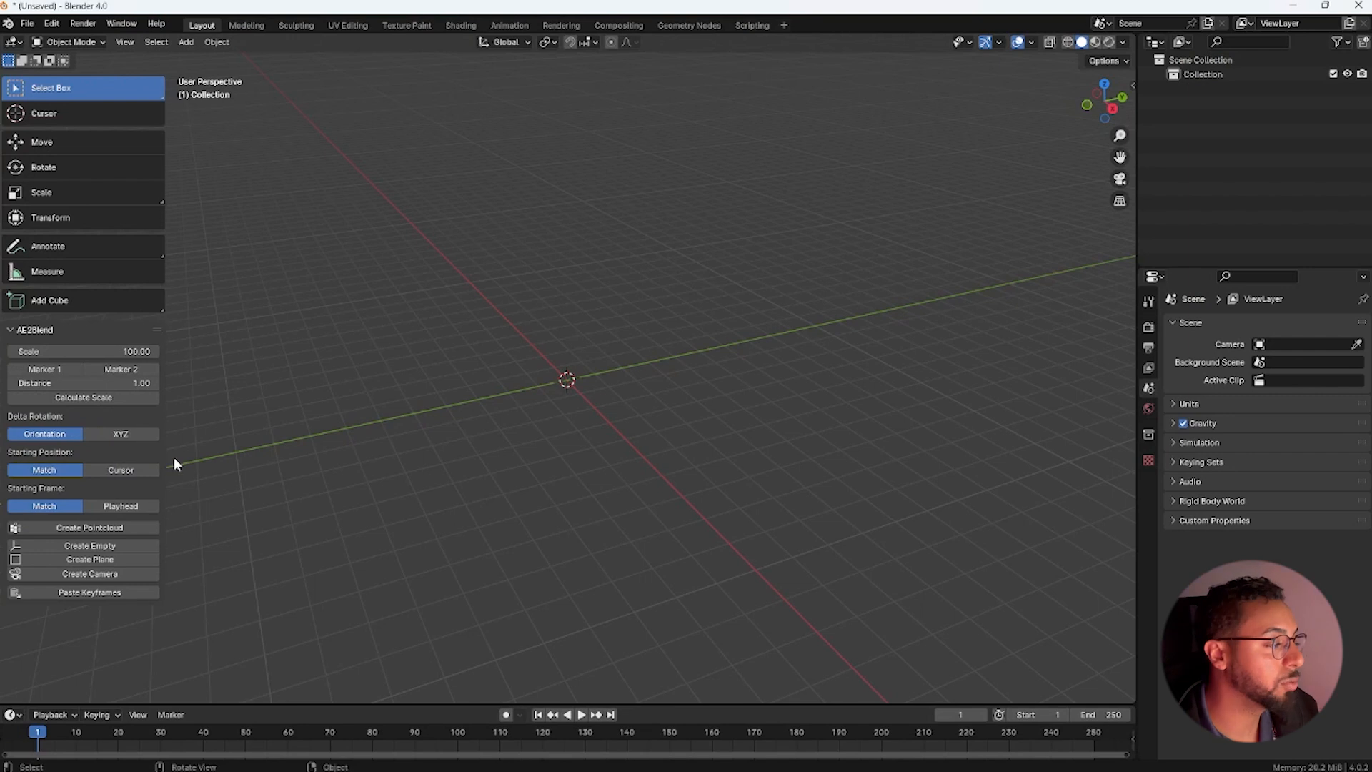
{"action": "left_click", "coordinate": [118, 575]}
{"action": "key", "text": "KP_0"}
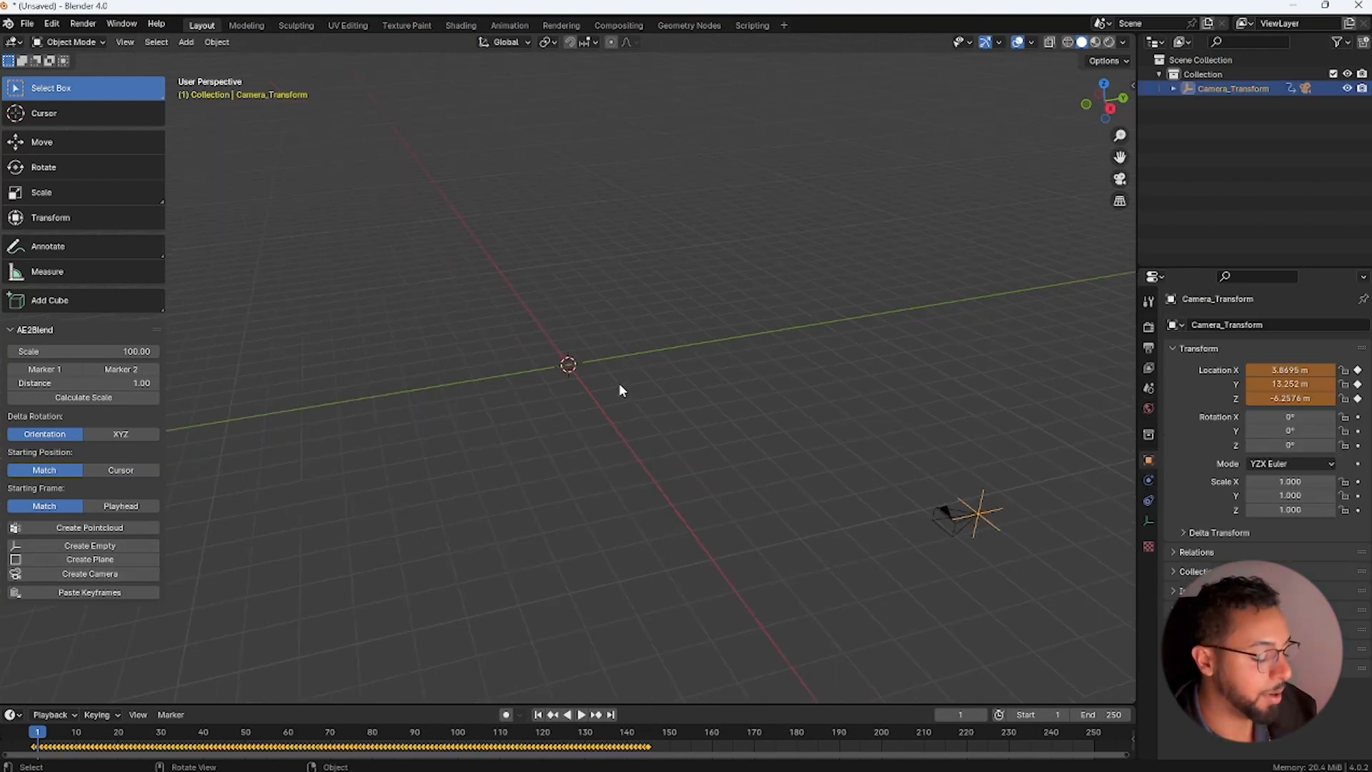
Enlarge the timeline and shift all the camera keyframes one frame later to start at frame 1
{"action": "left_click_drag", "start_coordinate": [283, 706], "coordinate": [293, 587]}
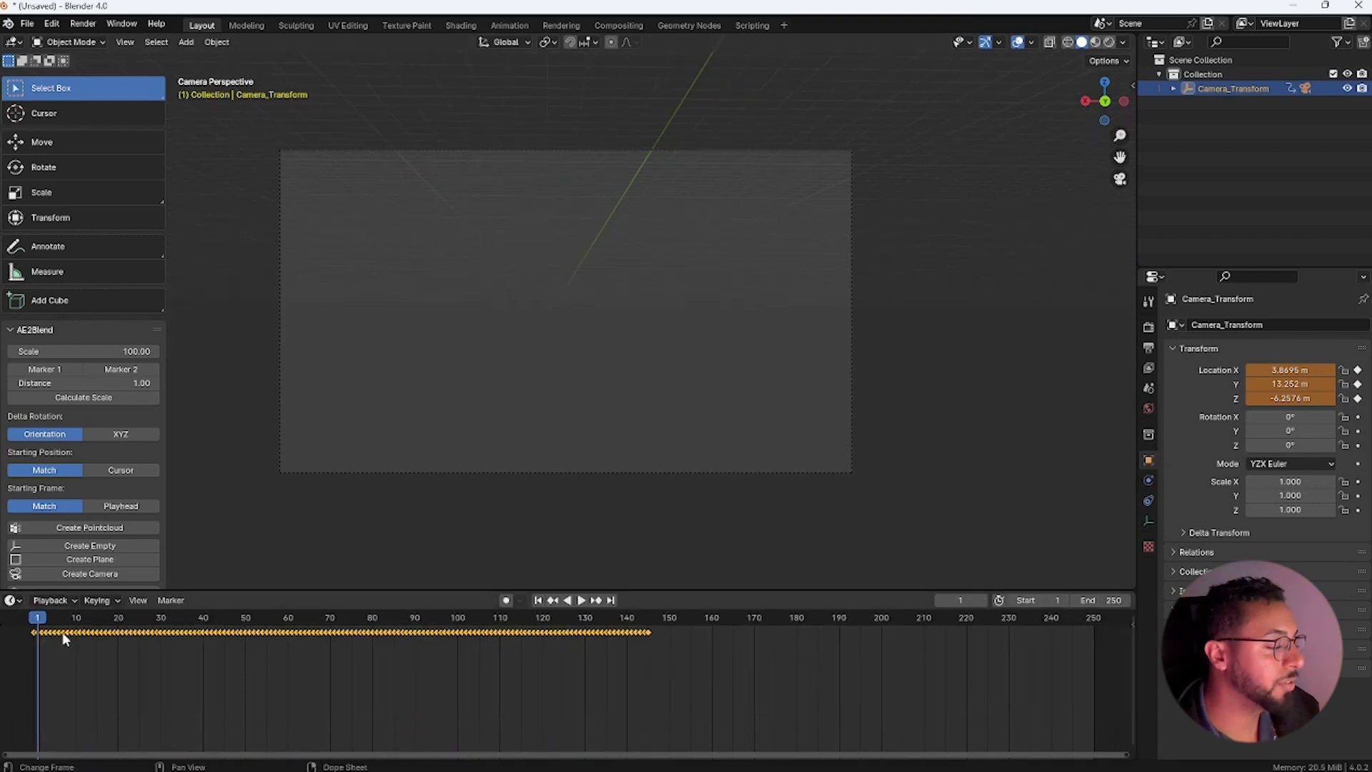
{"action": "key", "text": "g"}
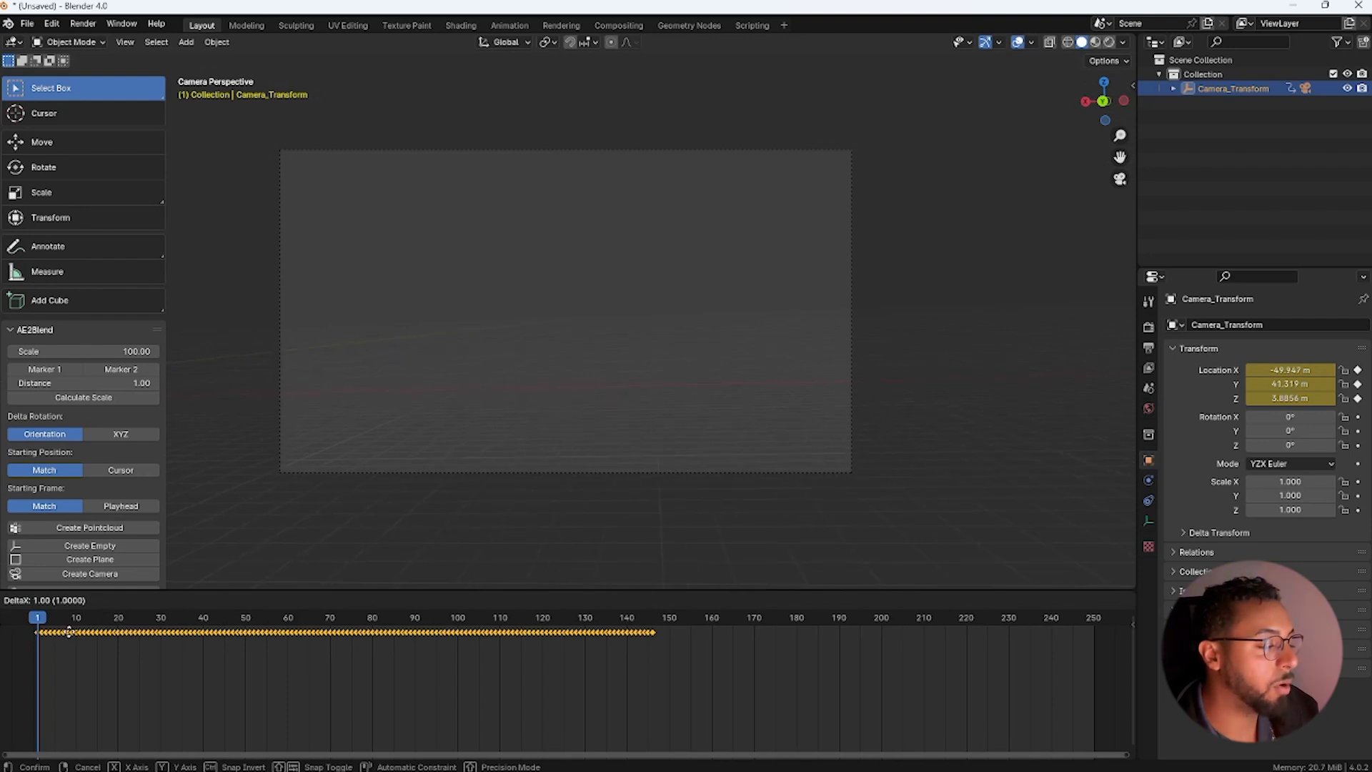
{"action": "left_click", "coordinate": [61, 638]}
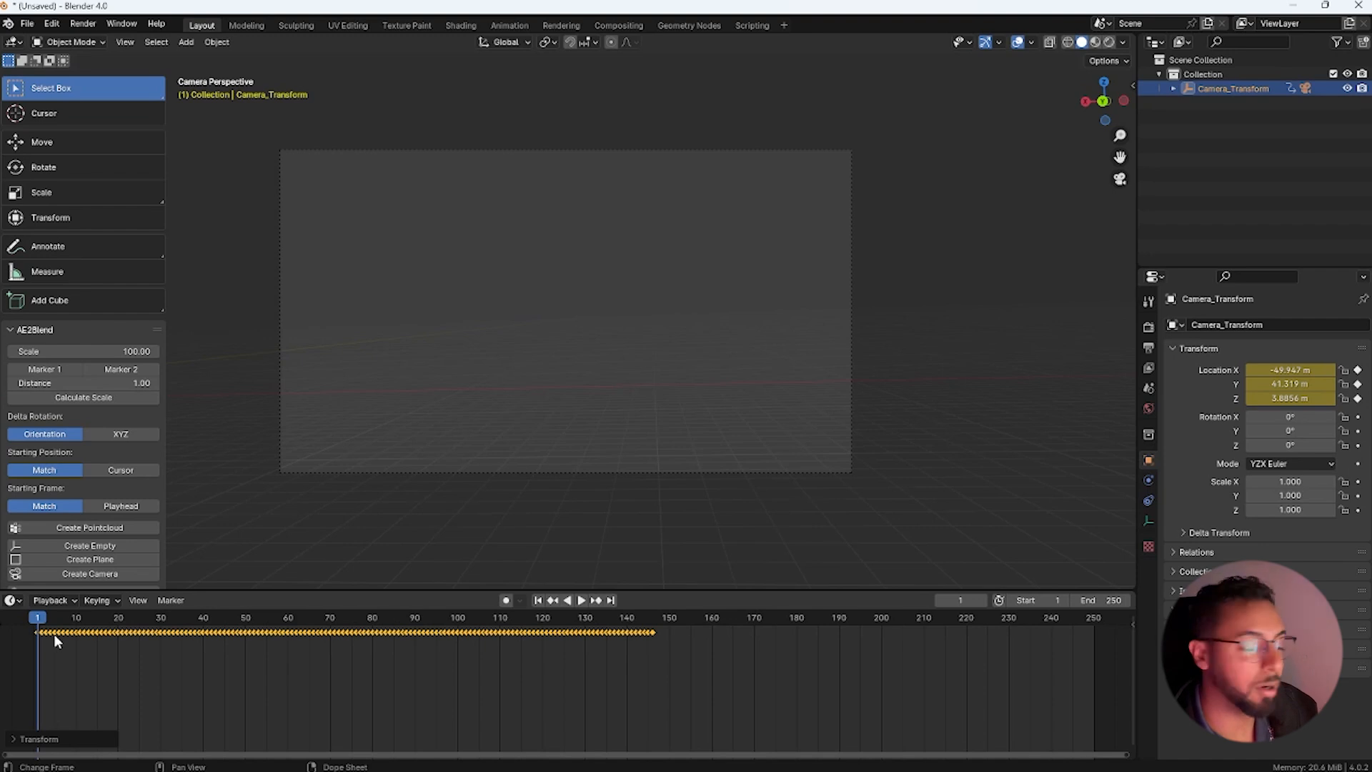
Play the imported camera animation from frame 1, stop it, and return to frame 1
{"action": "left_click", "coordinate": [34, 619]}
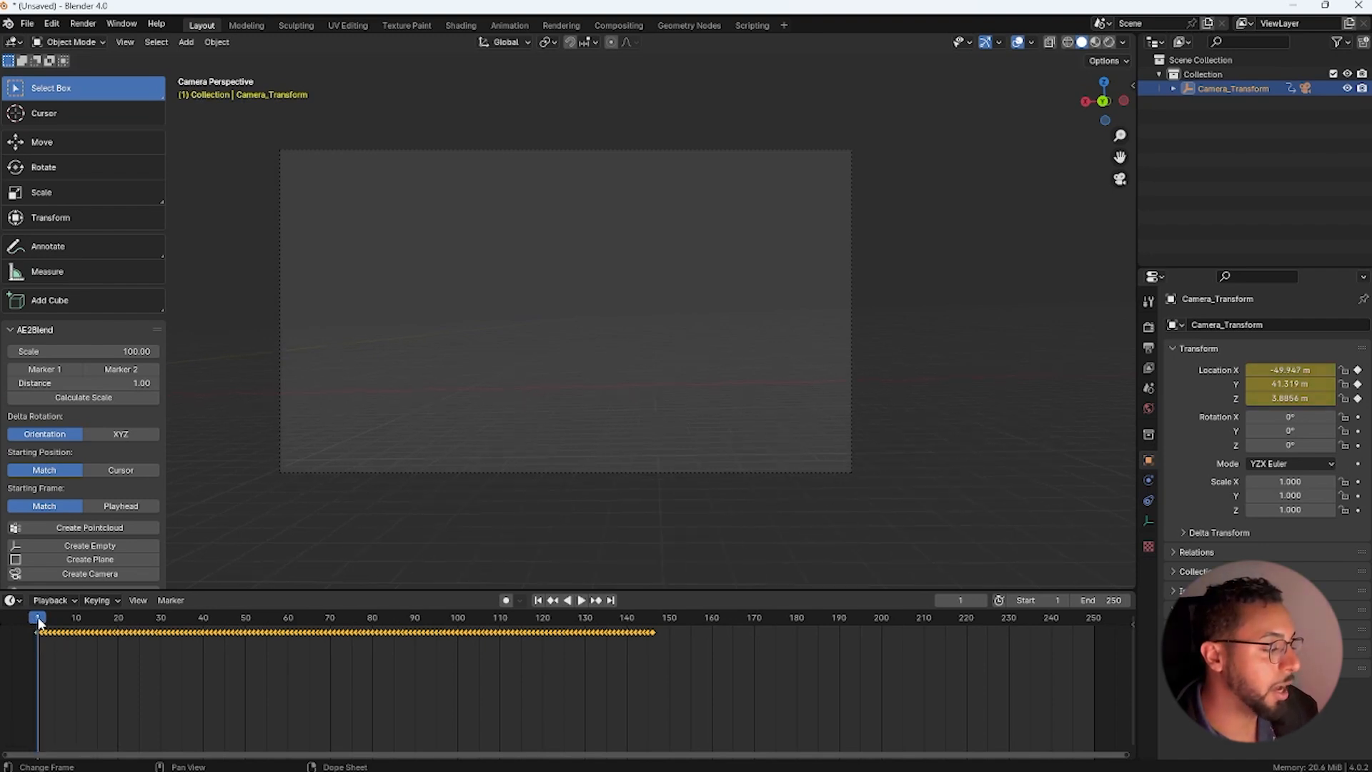
{"action": "key", "text": "space"}
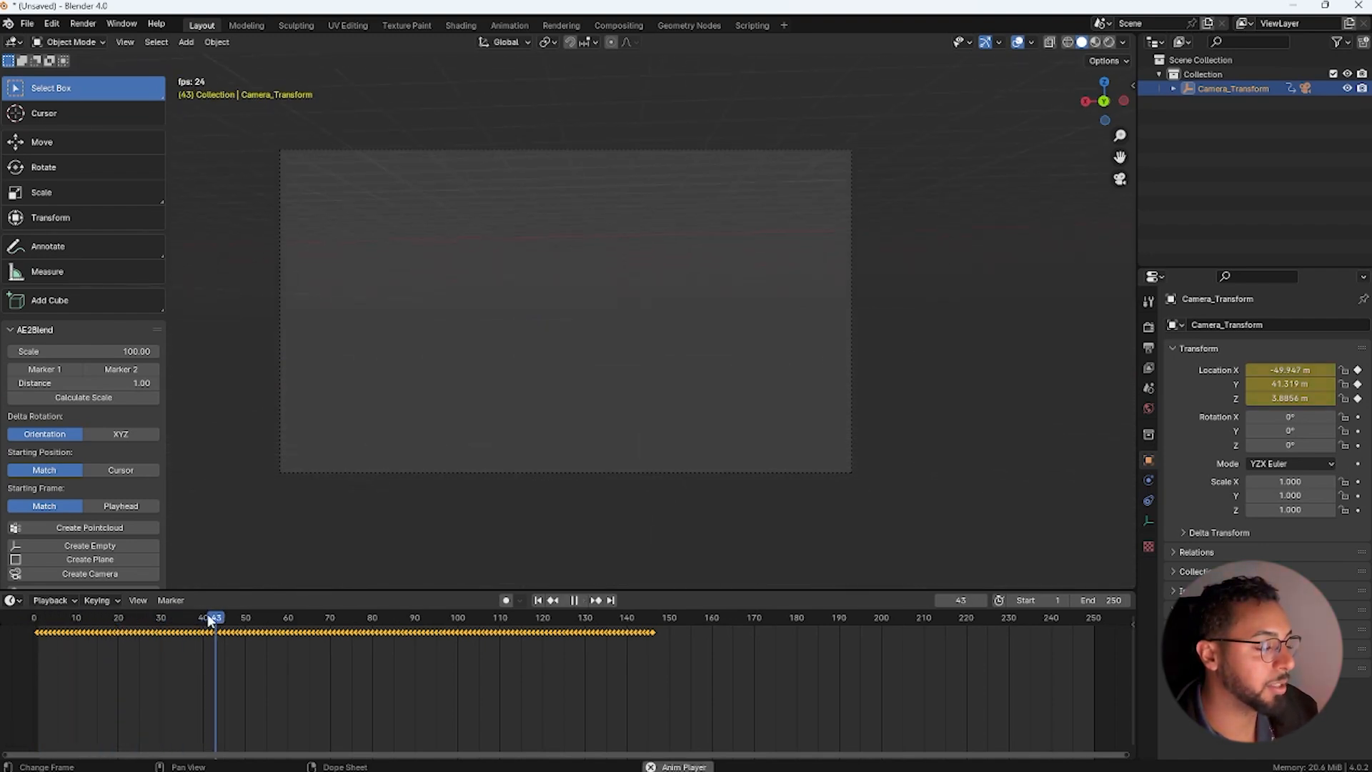
{"action": "key", "text": "space"}
{"action": "left_click", "coordinate": [34, 629]}
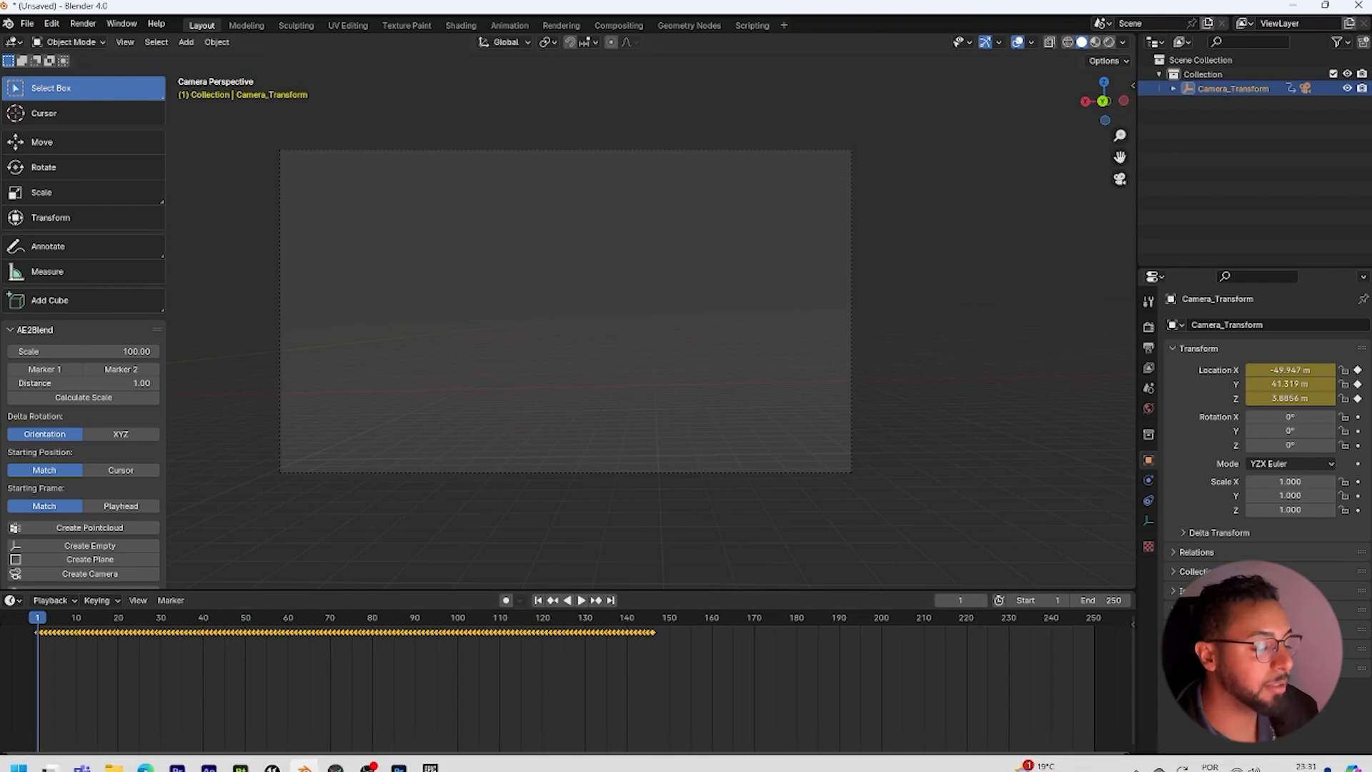
Switch to After Effects and copy the tracked solid's transform properties from anchor point through Z rotation
{"action": "left_click", "coordinate": [209, 756]}
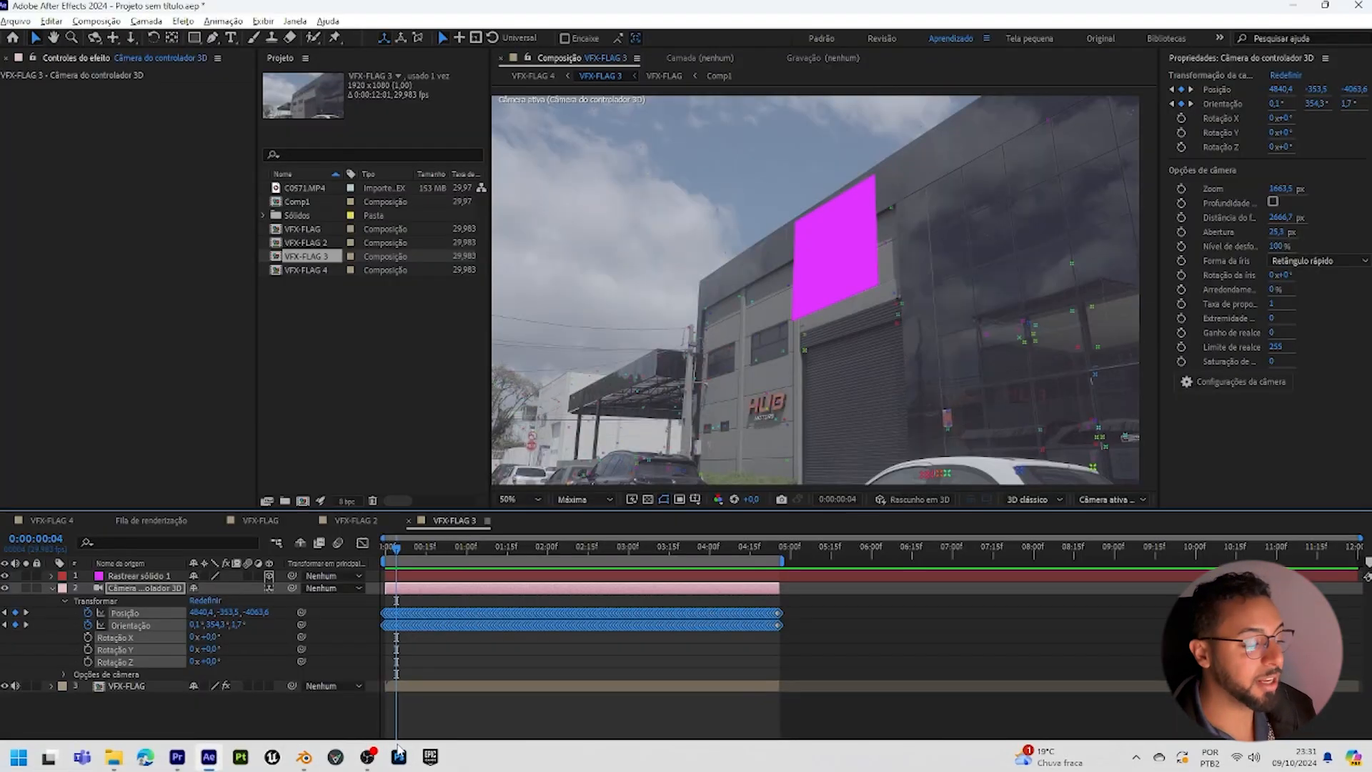
{"action": "left_click", "coordinate": [139, 575]}
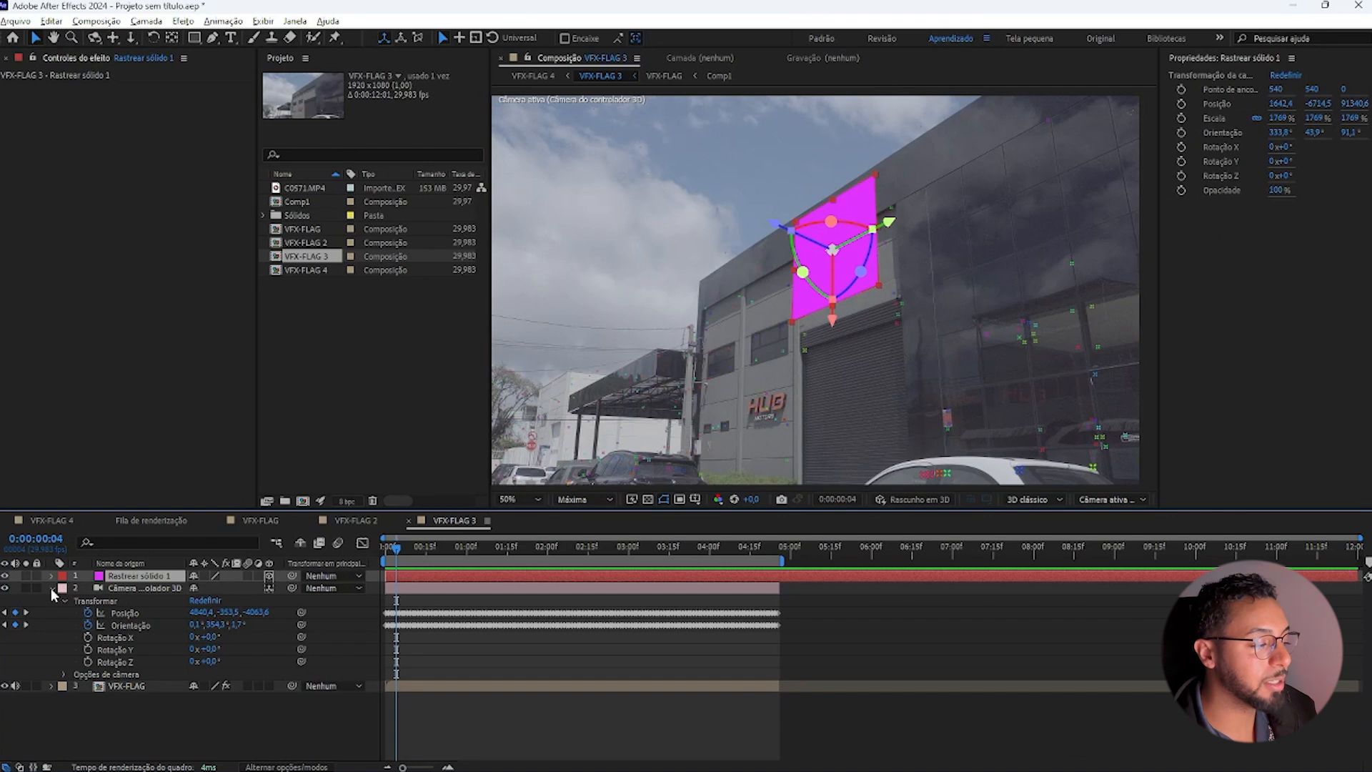
{"action": "left_click", "coordinate": [52, 587]}
{"action": "left_click", "coordinate": [52, 575]}
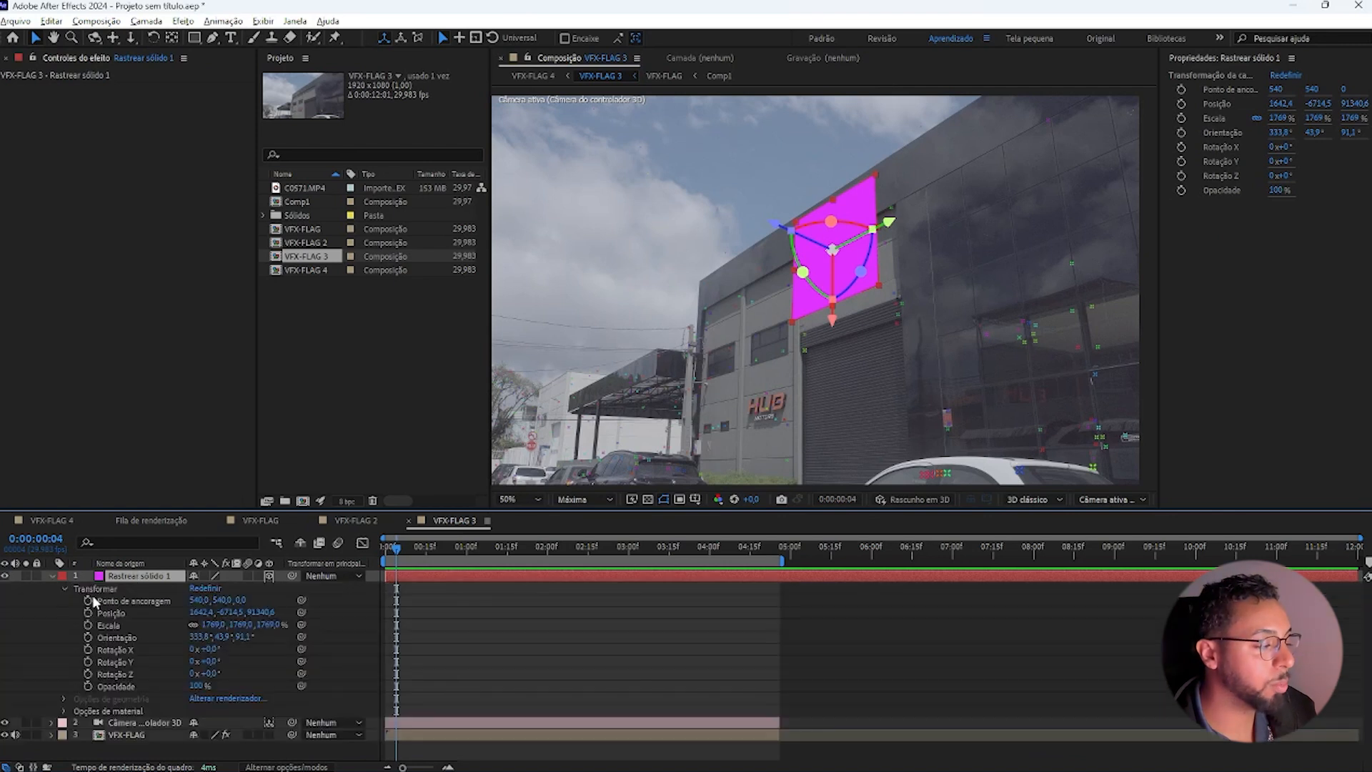
{"action": "left_click", "coordinate": [128, 602]}
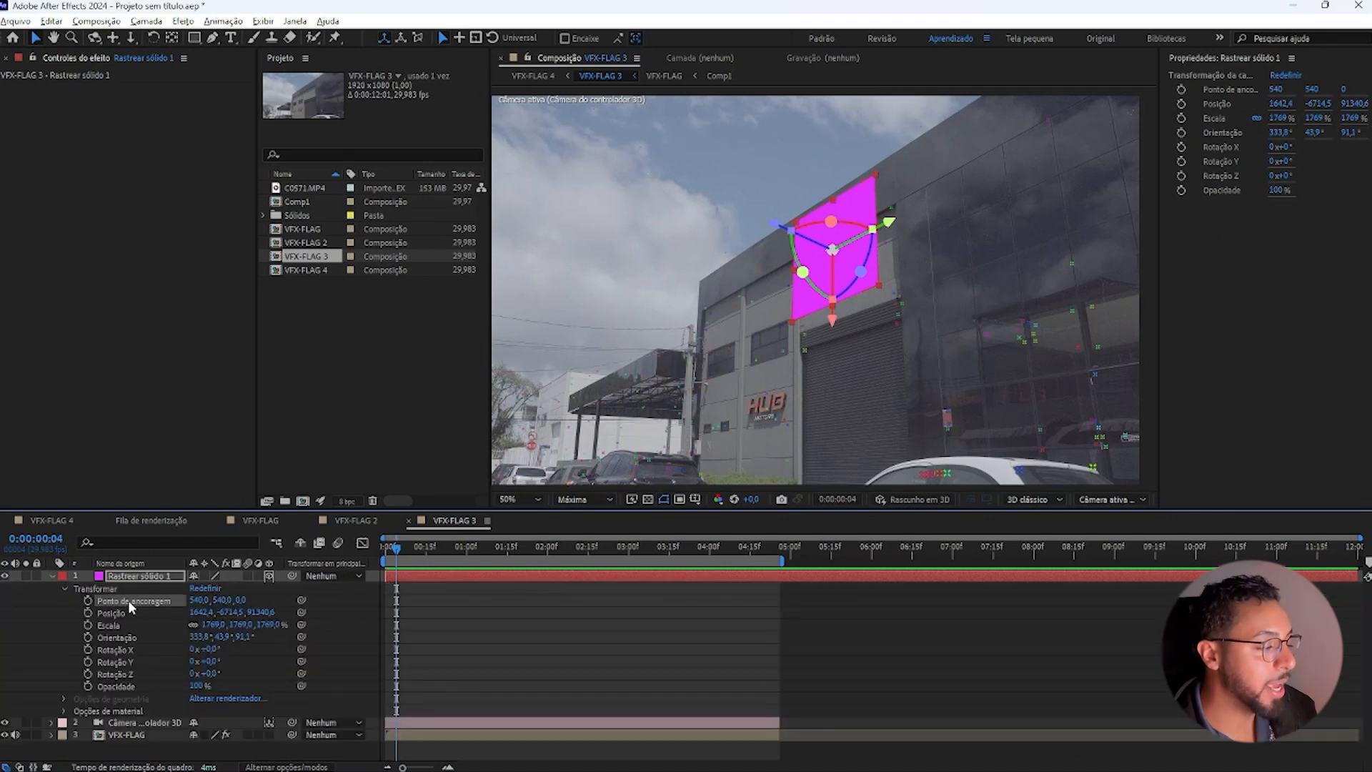
{"action": "left_click", "coordinate": [142, 677], "text": "shift"}
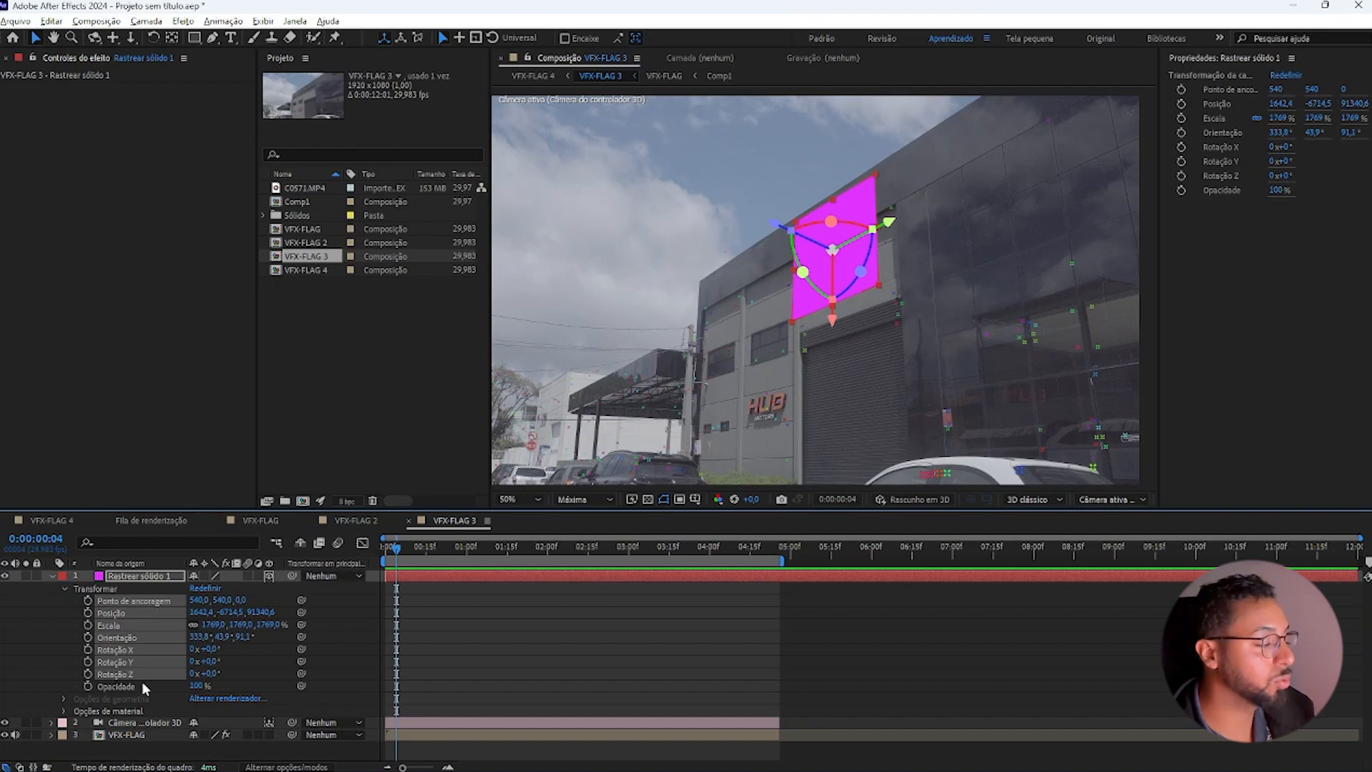
Switch to Blender and create a plane from the copied solid transform data with AE2Blend
{"action": "mouse_move", "coordinate": [164, 769]}
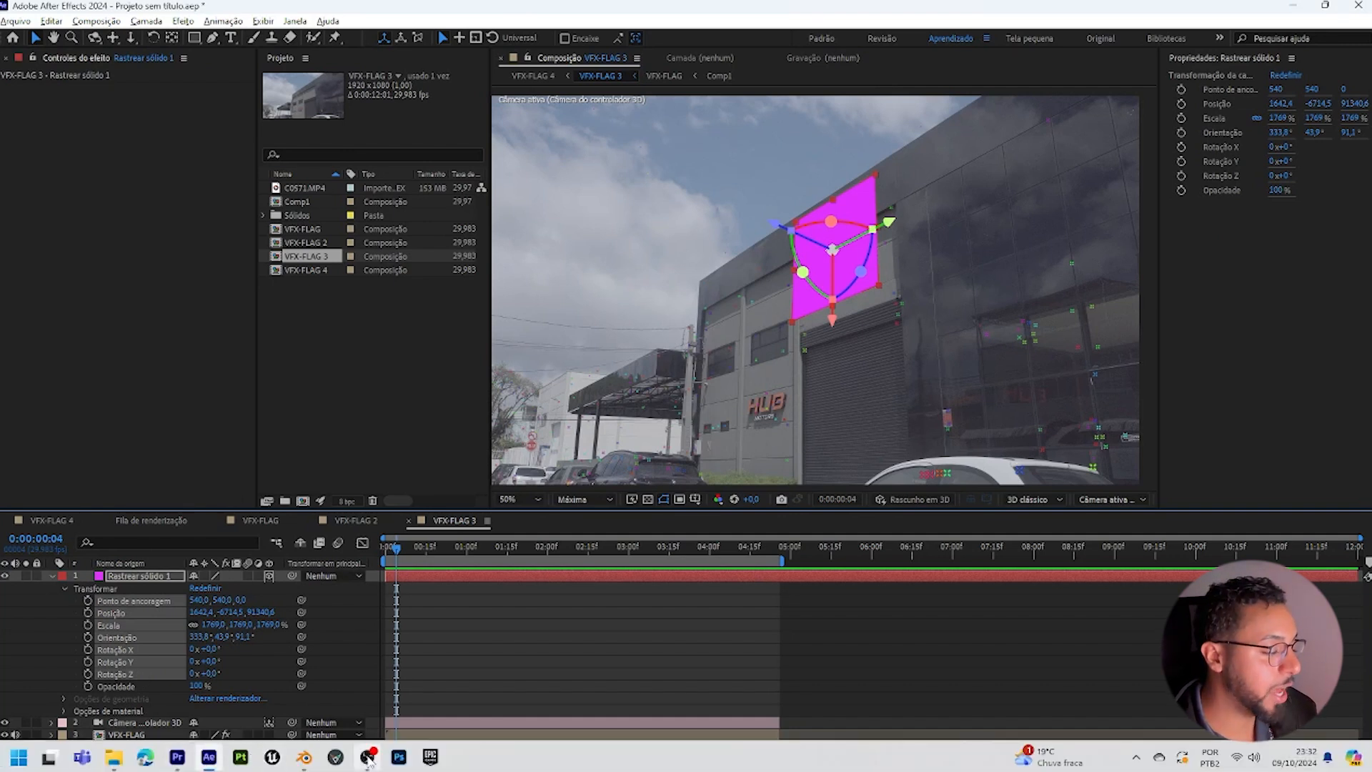
{"action": "left_click", "coordinate": [303, 759]}
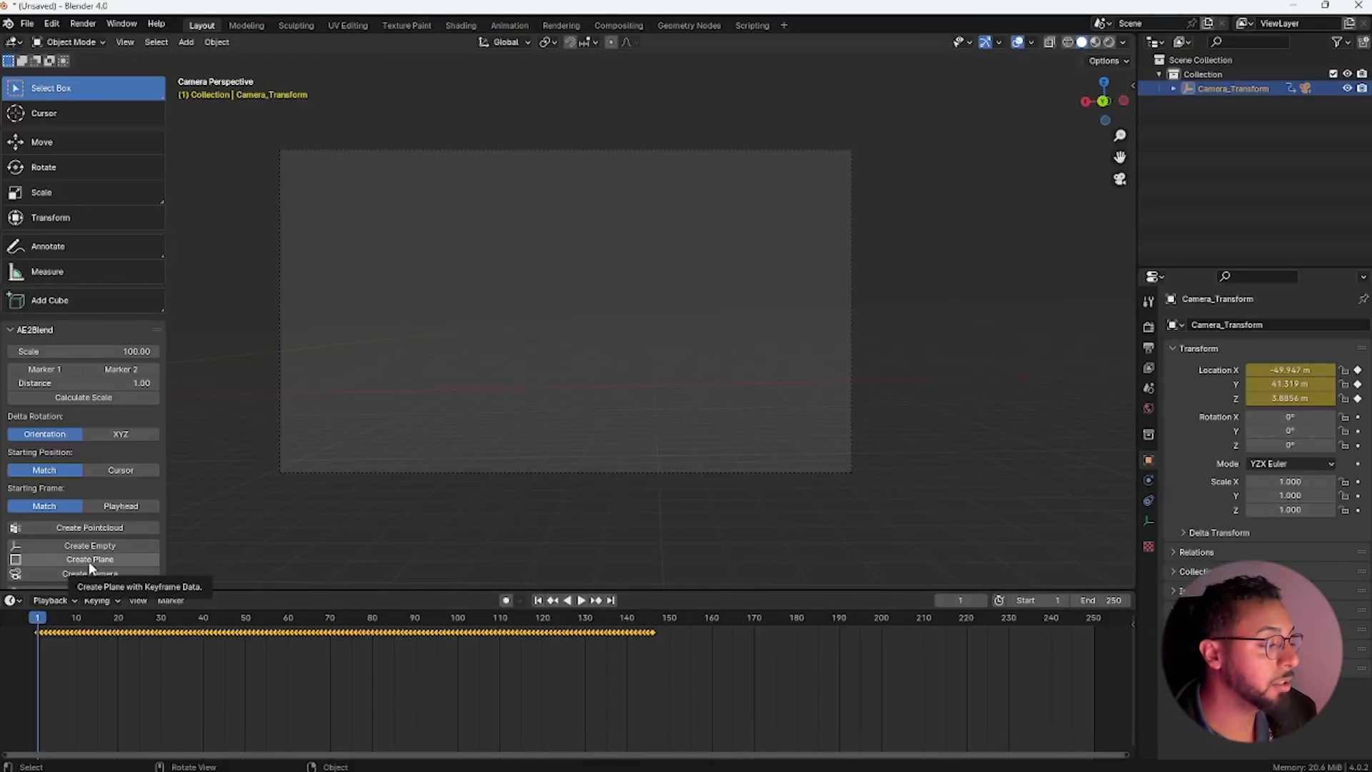
{"action": "left_click", "coordinate": [96, 559]}
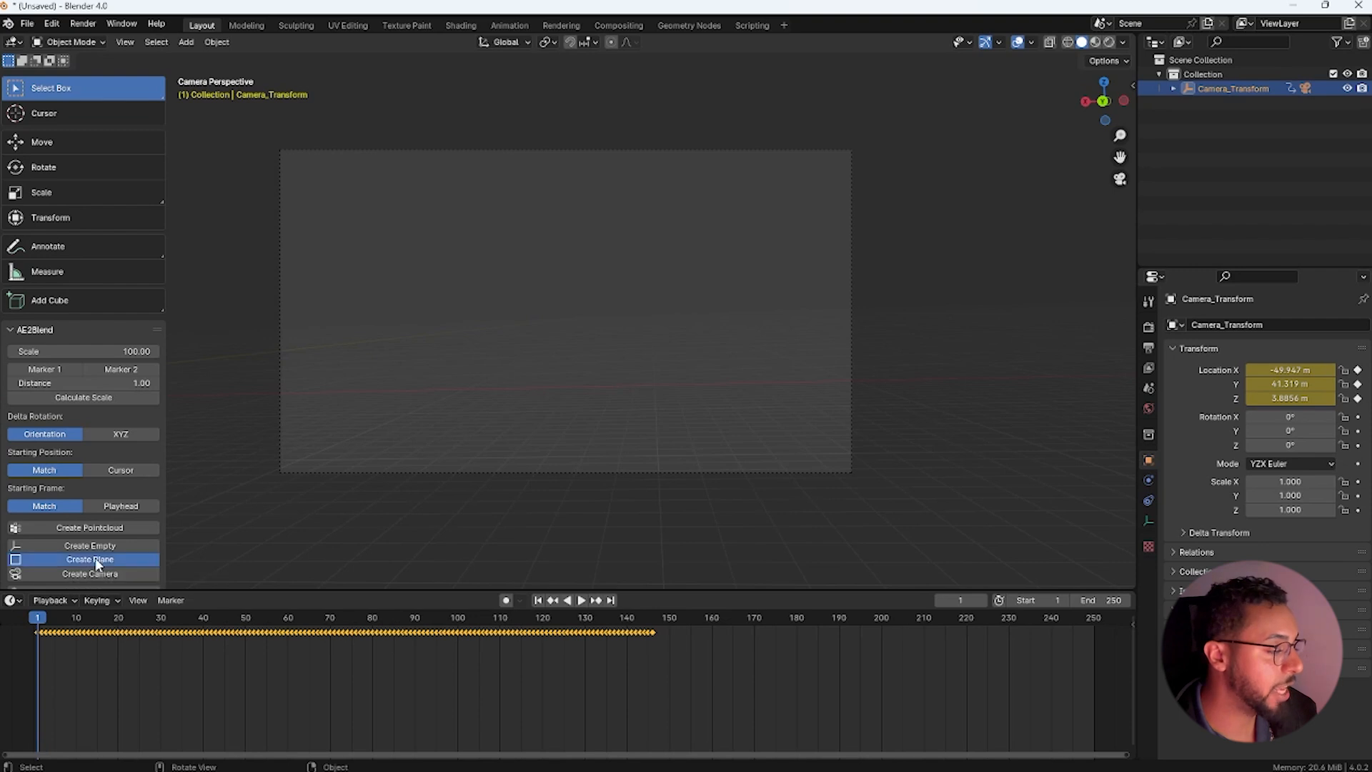
Play the animation to check the imported plane through the camera, stop it, and return to frame 1
{"action": "key", "text": "space"}
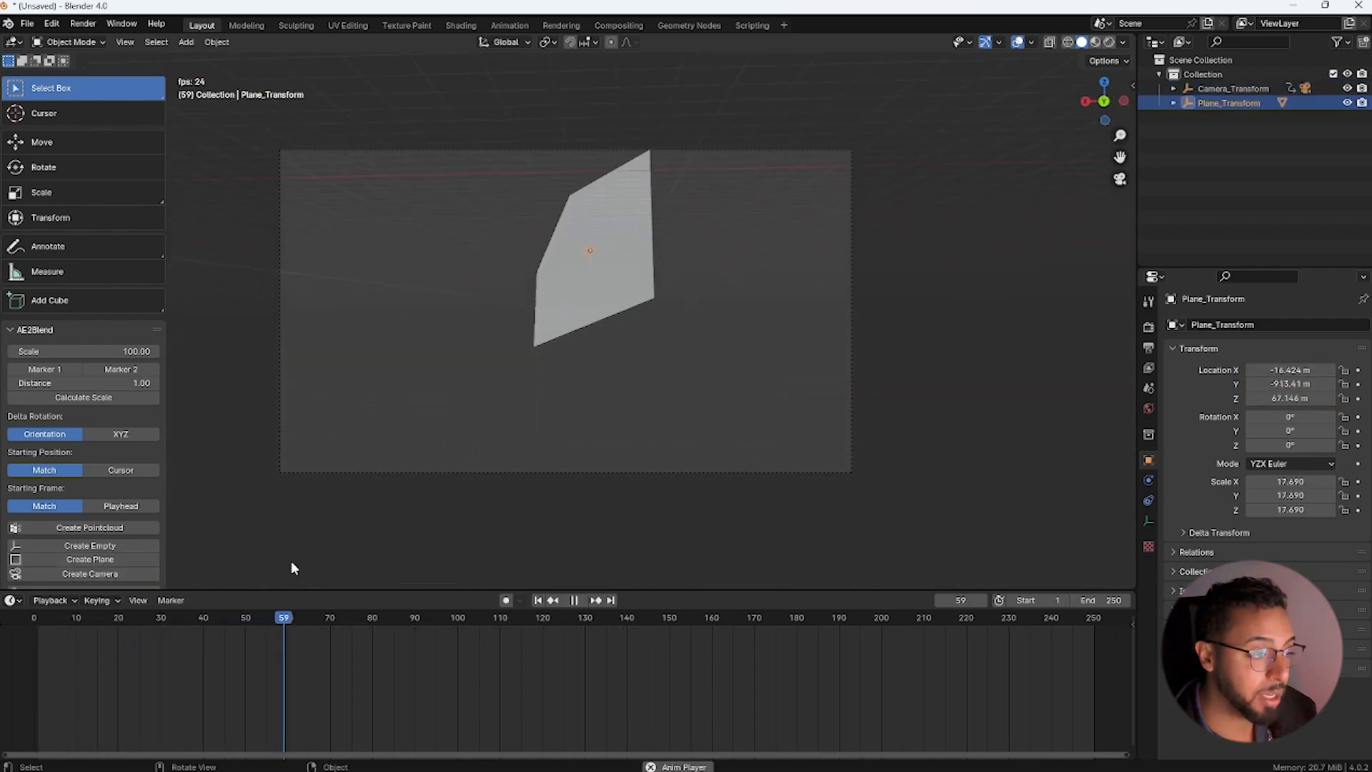
{"action": "key", "text": "space"}
{"action": "left_click_drag", "start_coordinate": [322, 620], "coordinate": [37, 626]}
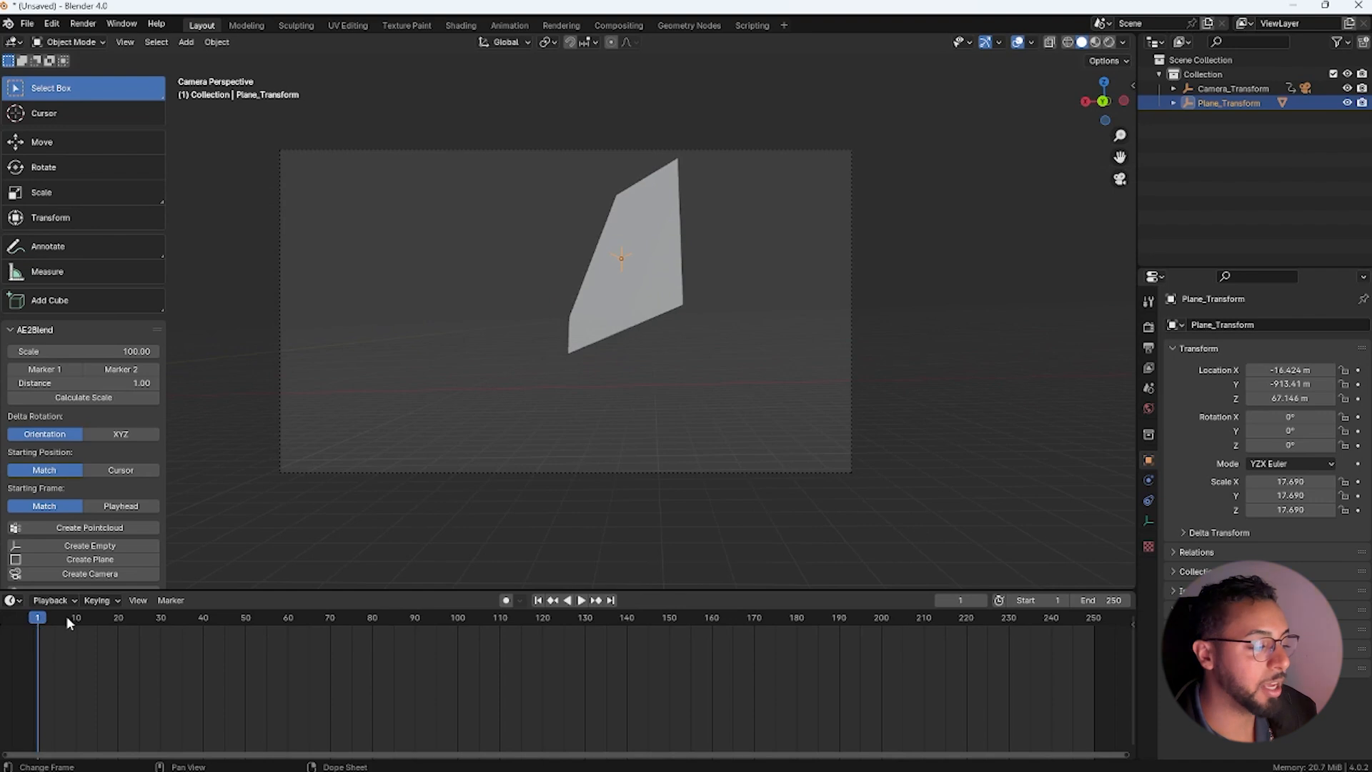
Select the imported camera and open its object data properties
{"action": "left_click", "coordinate": [732, 145]}
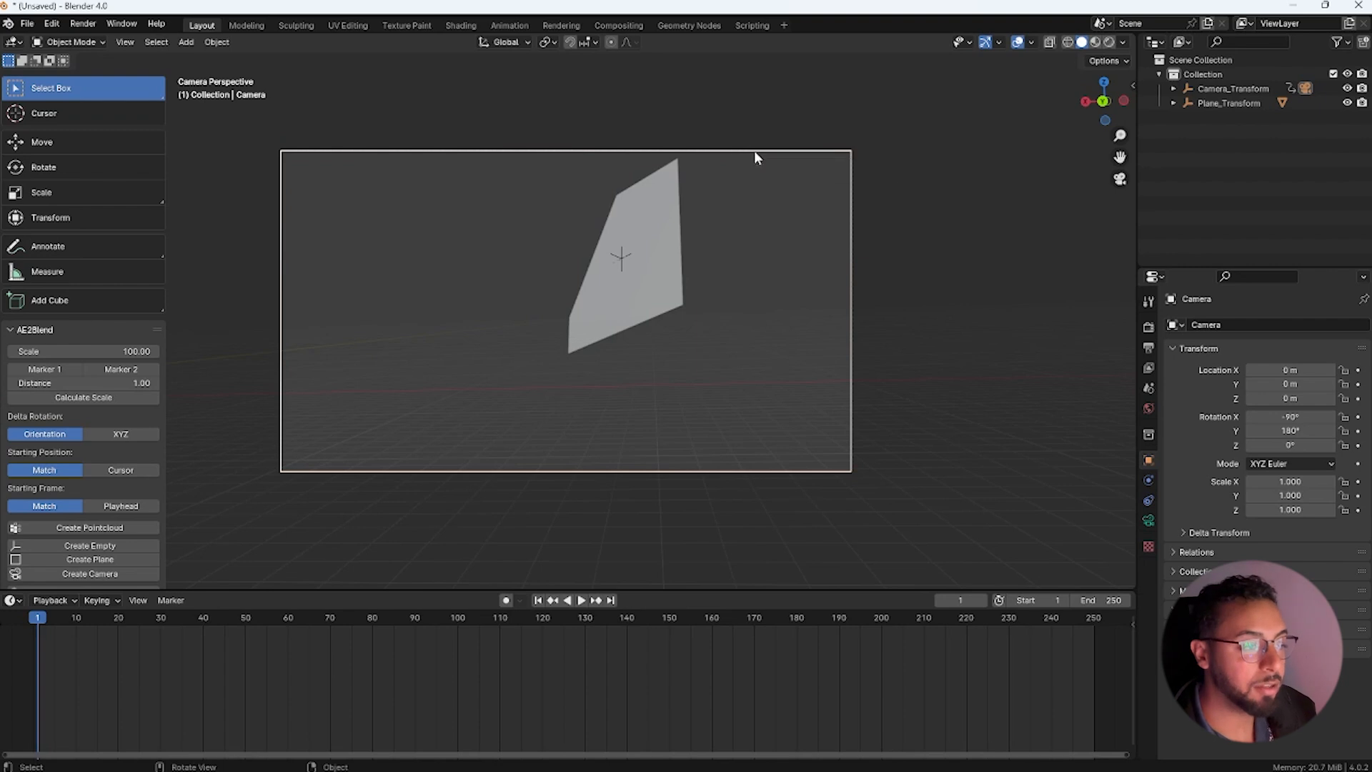
{"action": "left_click", "coordinate": [1148, 520]}
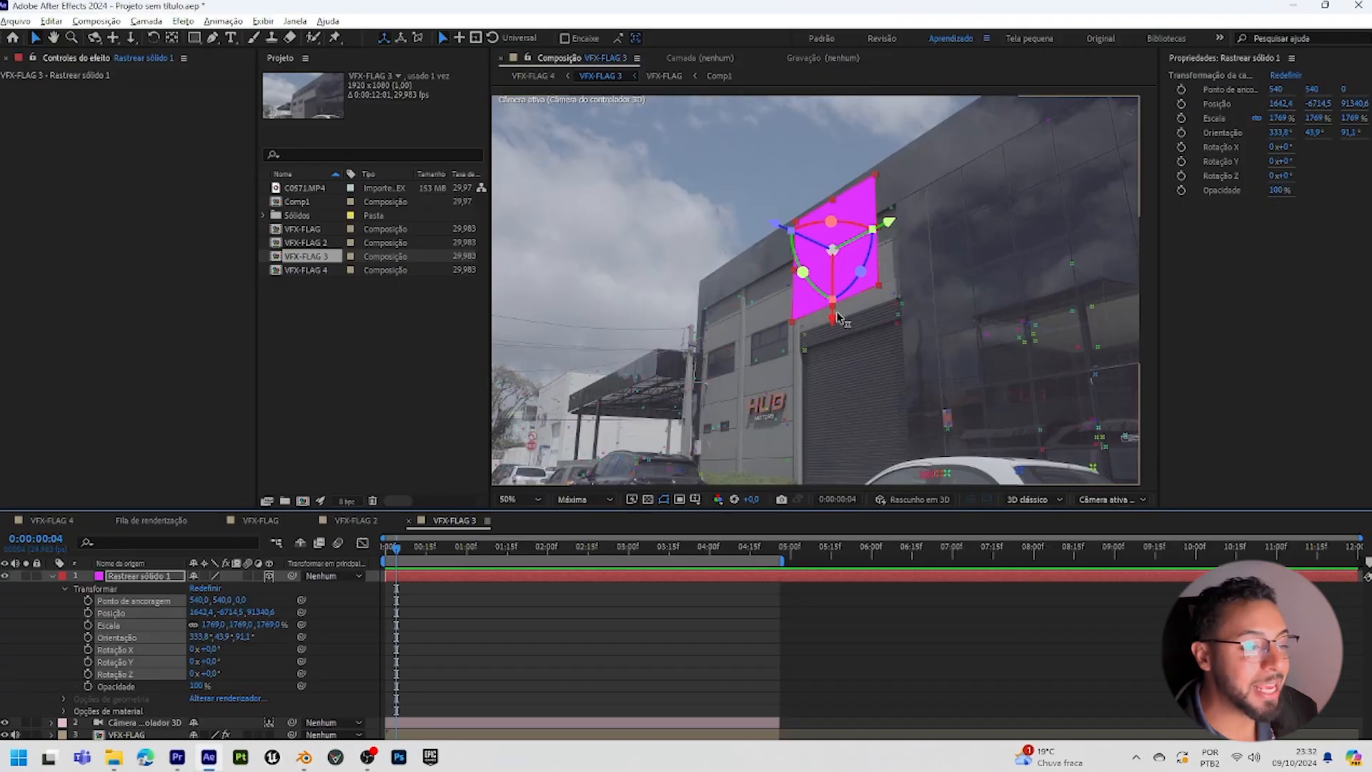
Switch to After Effects, scrub through the VFX-FLAG 3 composition, and add it to the render queue
{"action": "scroll", "coordinate": [965, 109], "scroll_direction": "down", "scroll_amount": 2}
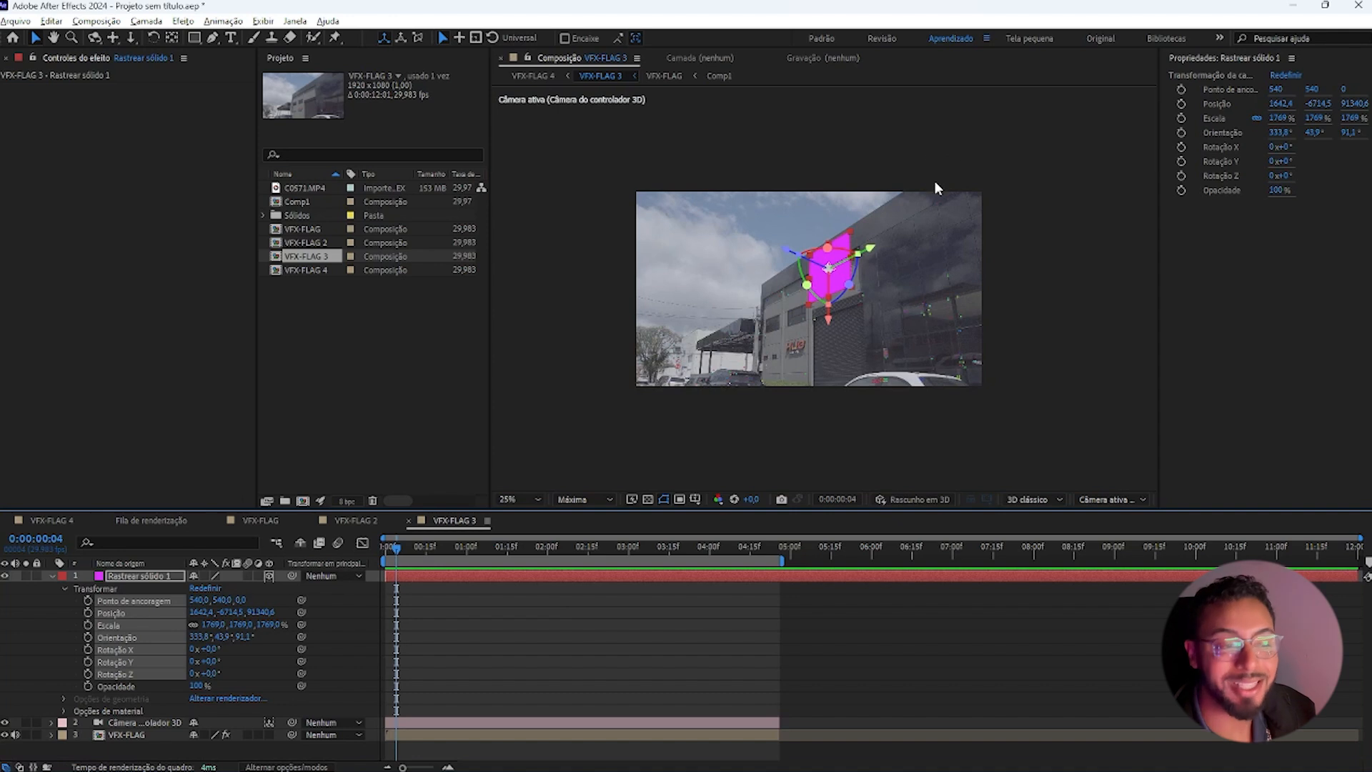
{"action": "mouse_move", "coordinate": [398, 548]}
{"action": "left_mouse_down"}
{"action": "mouse_move", "coordinate": [465, 548]}
{"action": "mouse_move", "coordinate": [384, 550]}
{"action": "mouse_move", "coordinate": [736, 541]}
{"action": "mouse_move", "coordinate": [389, 550]}
{"action": "left_mouse_up"}
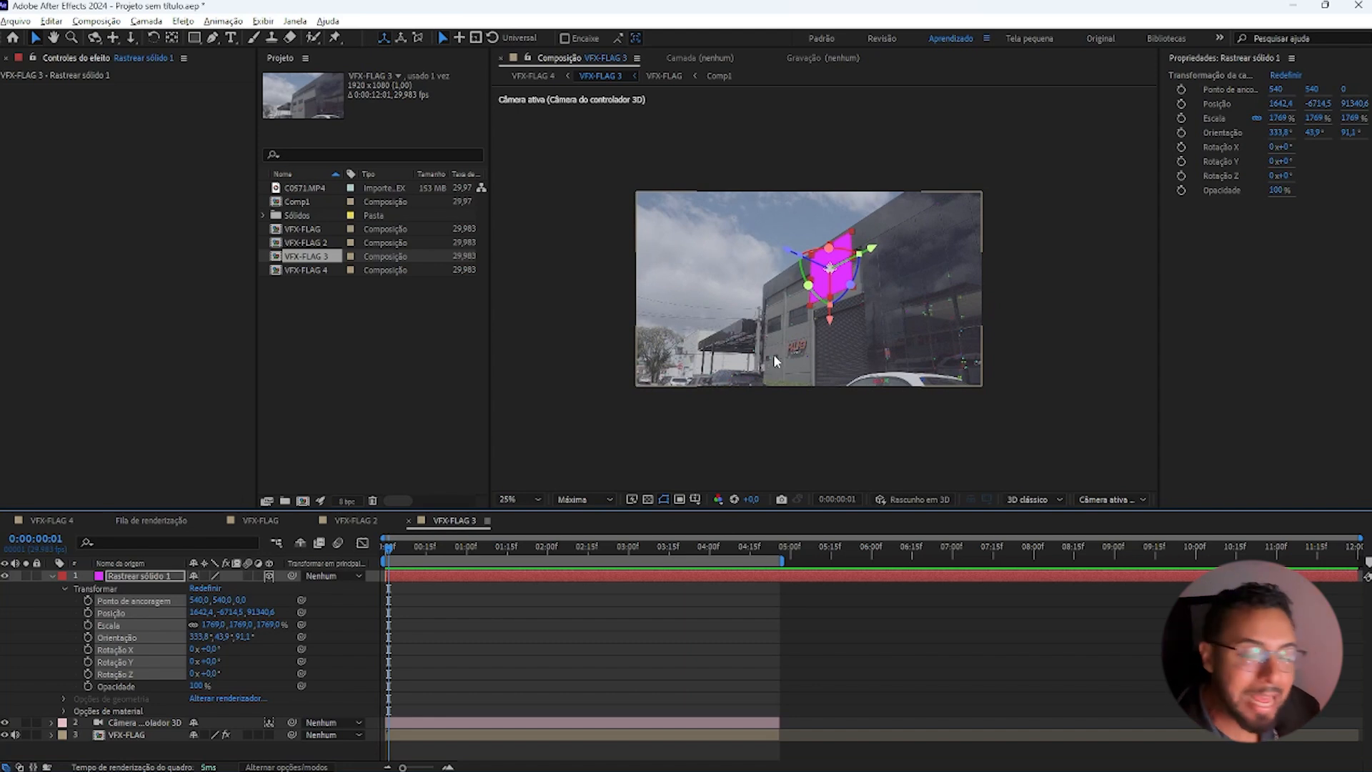
{"action": "left_click", "coordinate": [850, 418]}
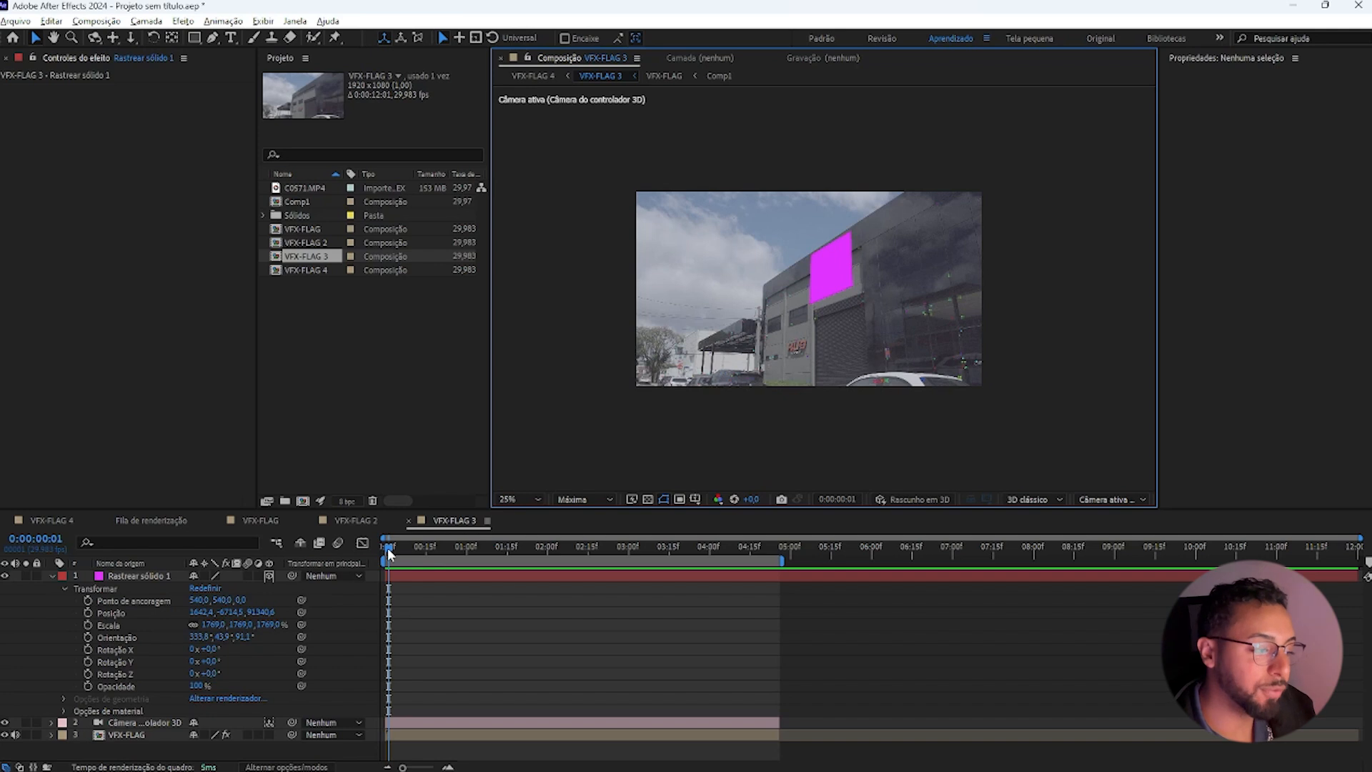
{"action": "left_click_drag", "start_coordinate": [389, 554], "coordinate": [602, 550]}
{"action": "left_click", "coordinate": [23, 21]}
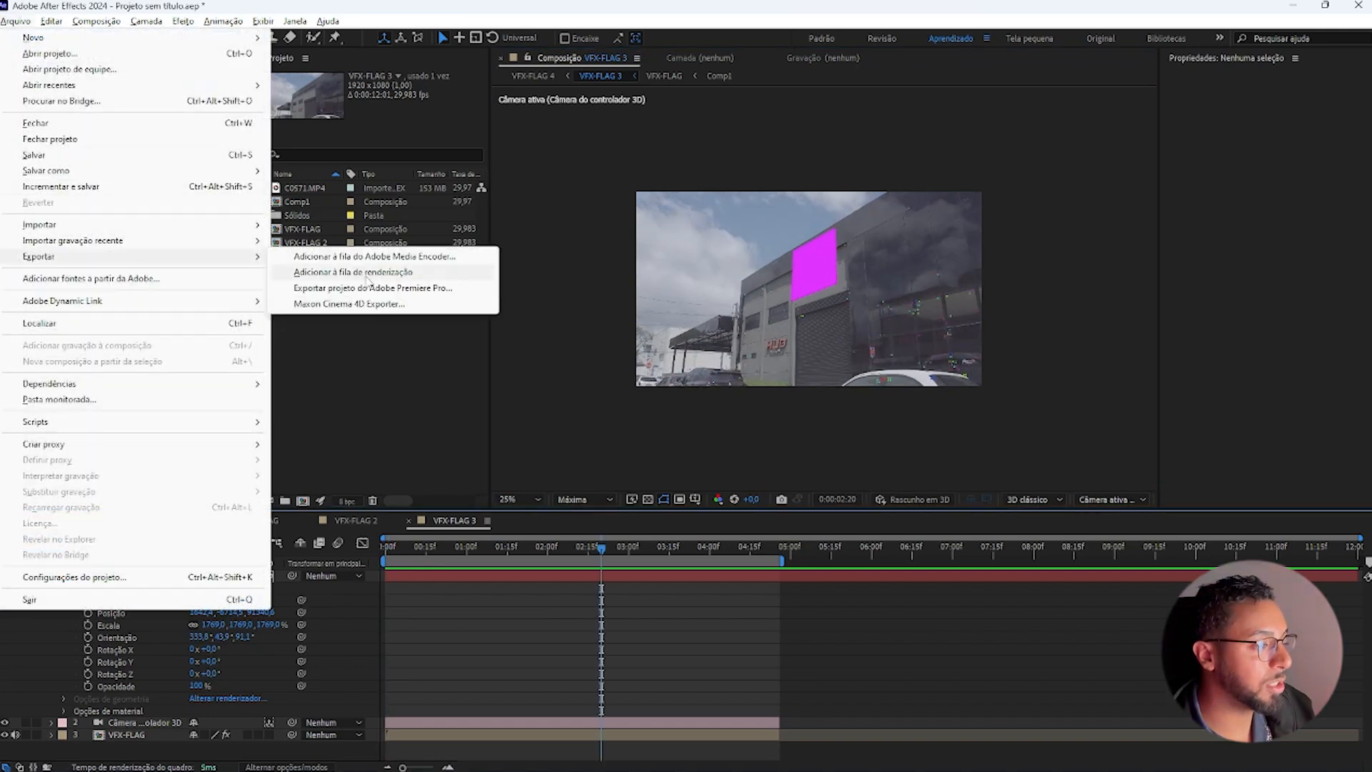
{"action": "left_click", "coordinate": [367, 275]}
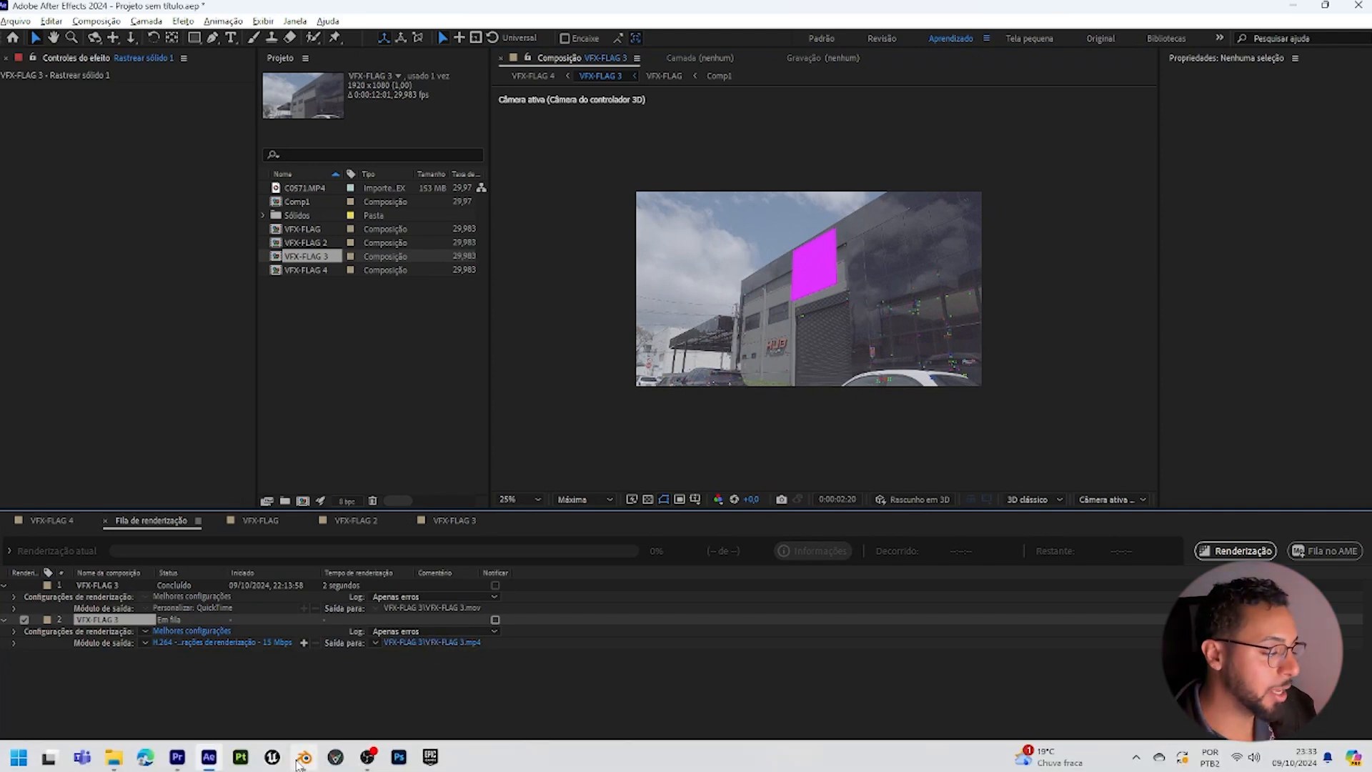
Switch to Blender, enable background images for the camera, and add one with Movie Clip as its source
{"action": "left_click", "coordinate": [298, 761]}
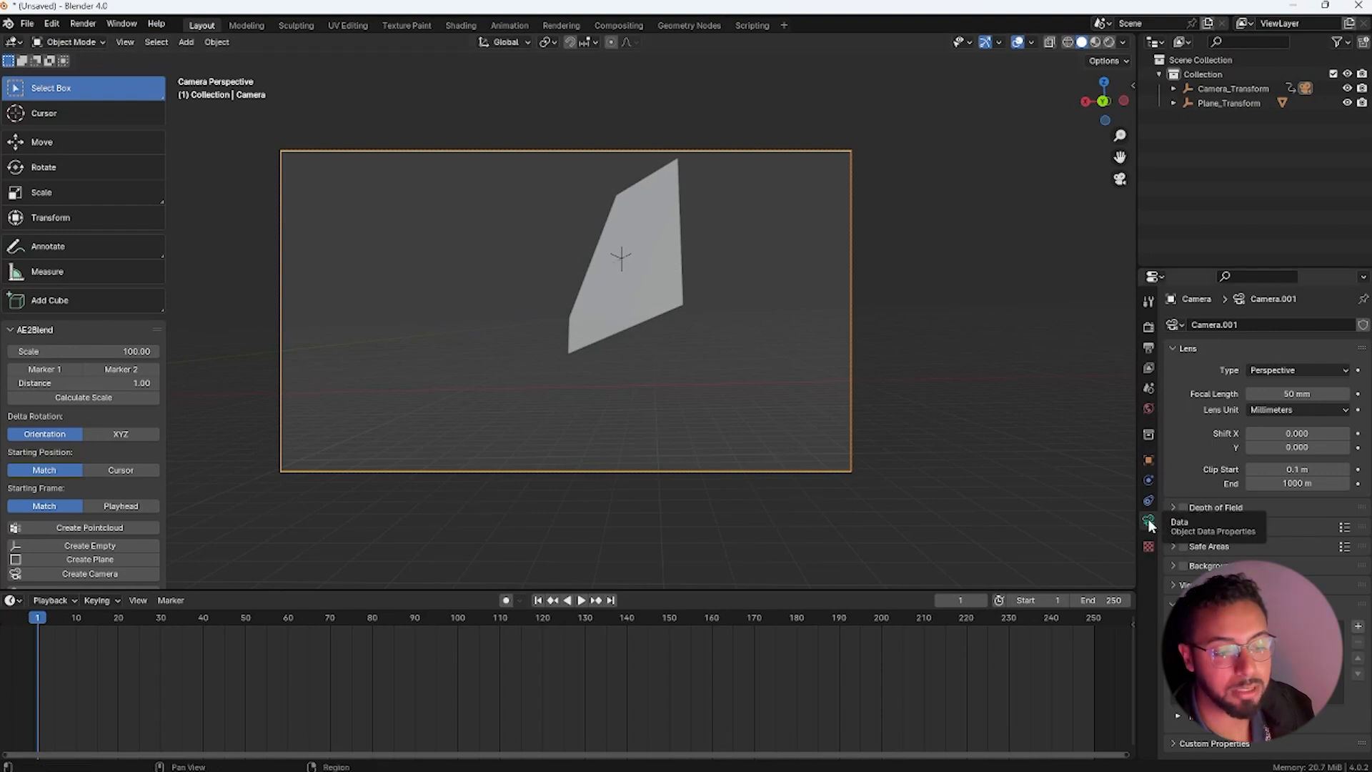
{"action": "left_click", "coordinate": [1182, 565]}
{"action": "left_click", "coordinate": [1172, 566]}
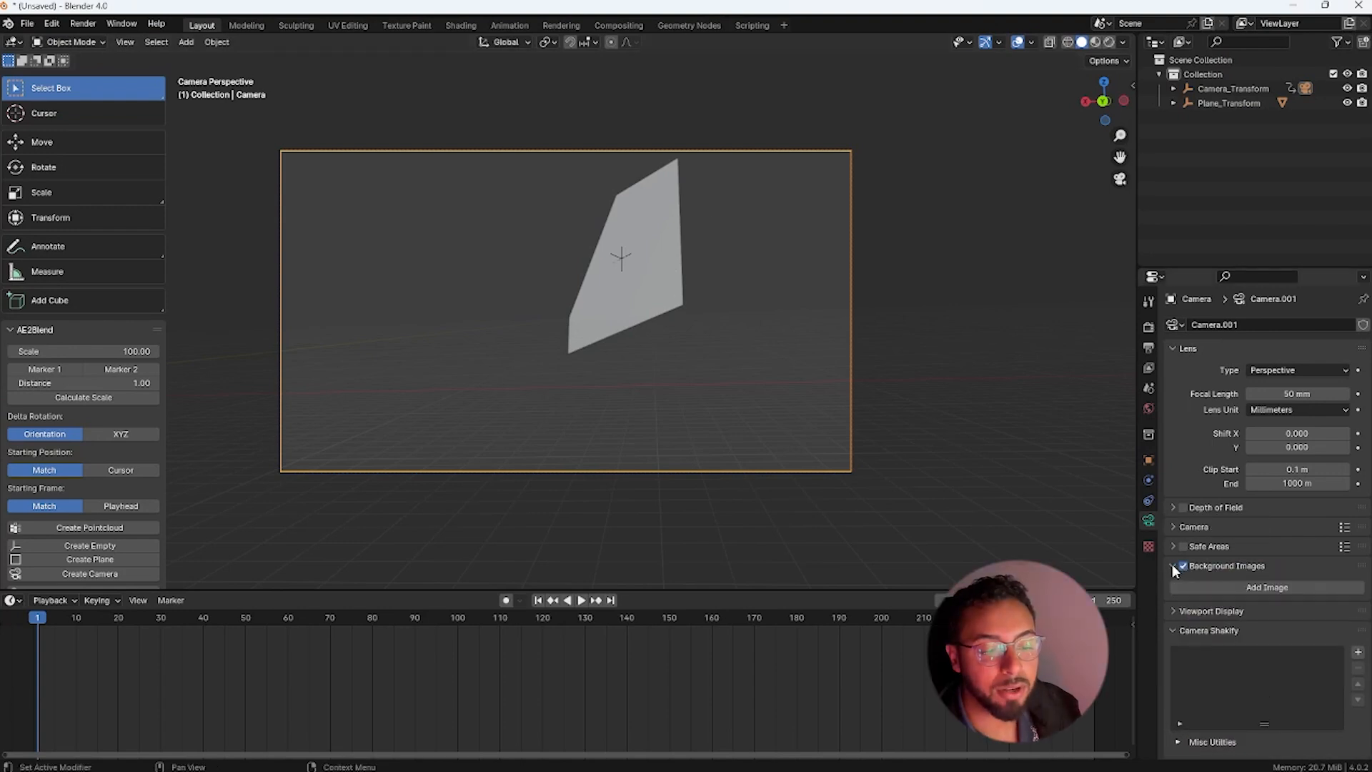
{"action": "left_click", "coordinate": [1209, 587]}
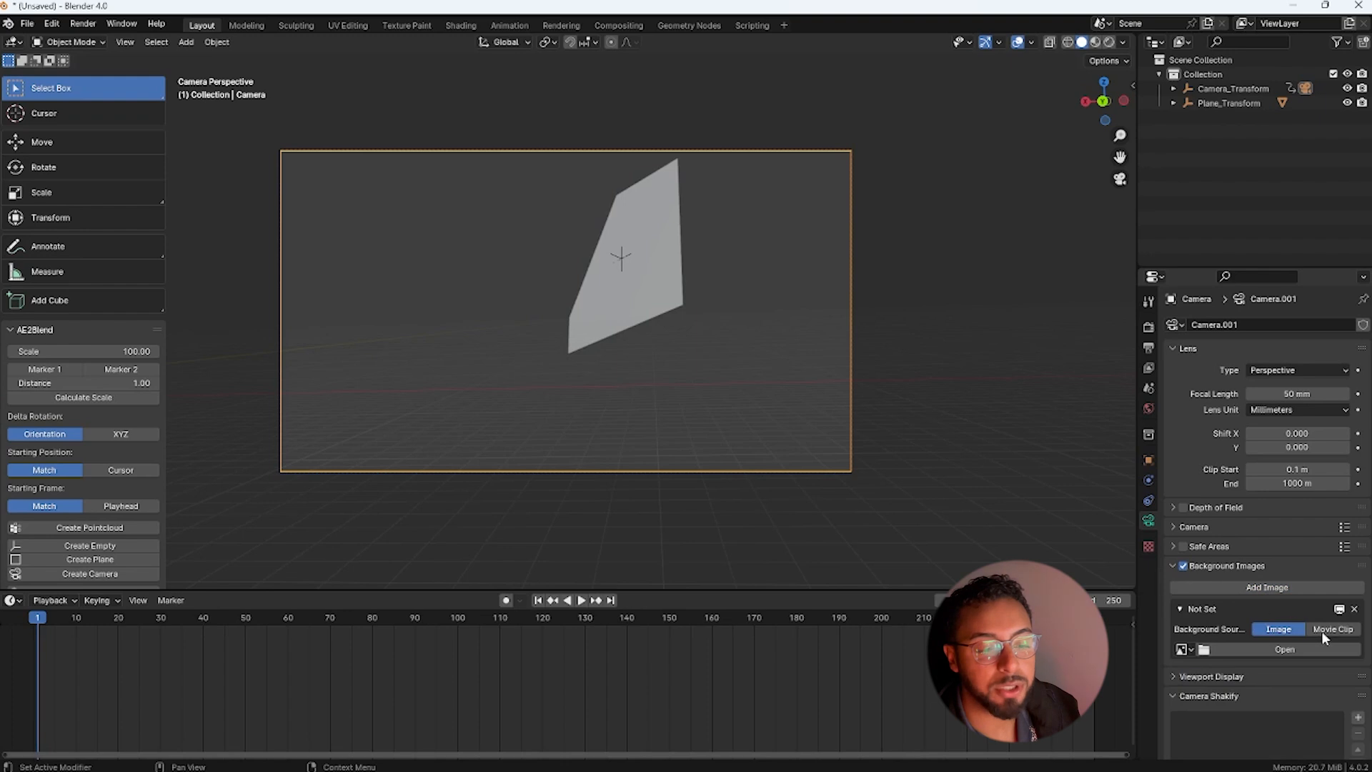
{"action": "left_click", "coordinate": [1316, 629]}
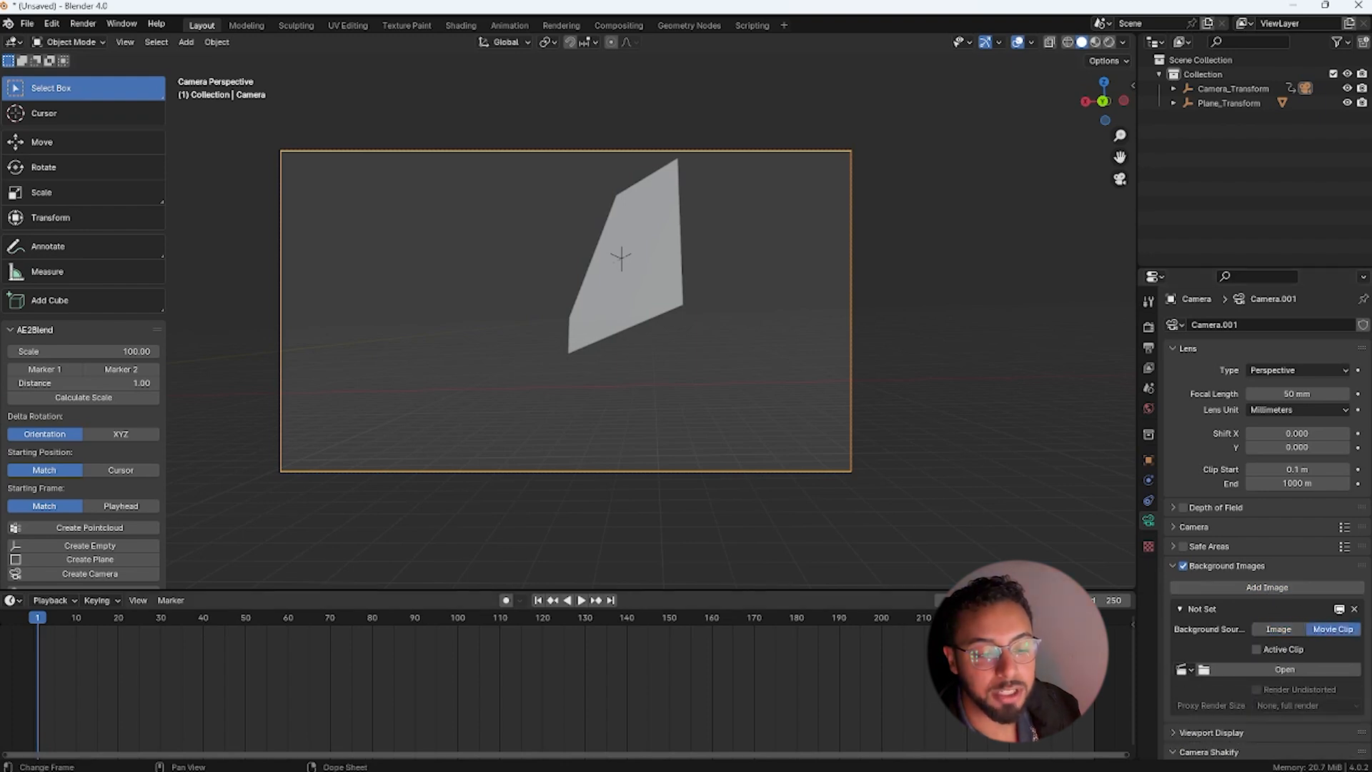
Load the building footage as the background clip, browsing from Documents through My Content and Youtube to the 101 folder
{"action": "left_click", "coordinate": [1265, 670]}
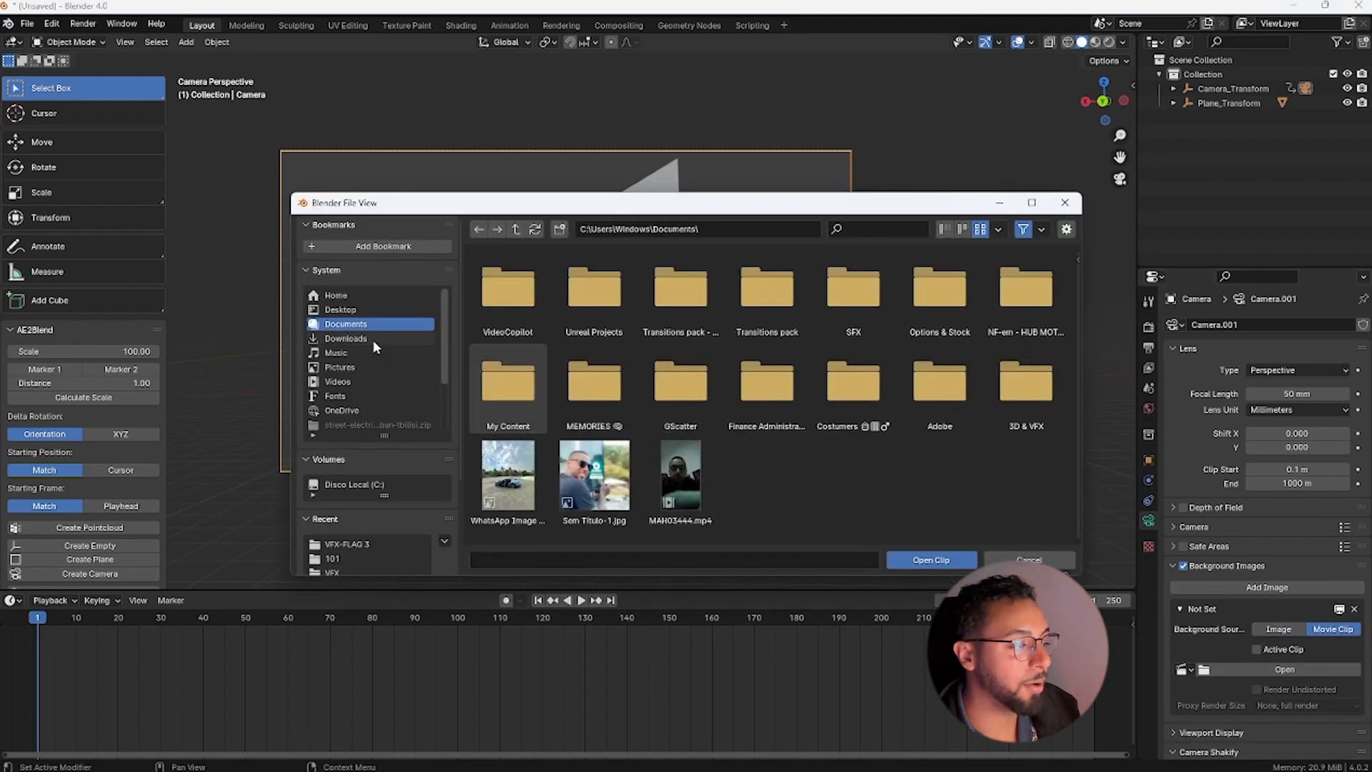
{"action": "double_click", "coordinate": [502, 398]}
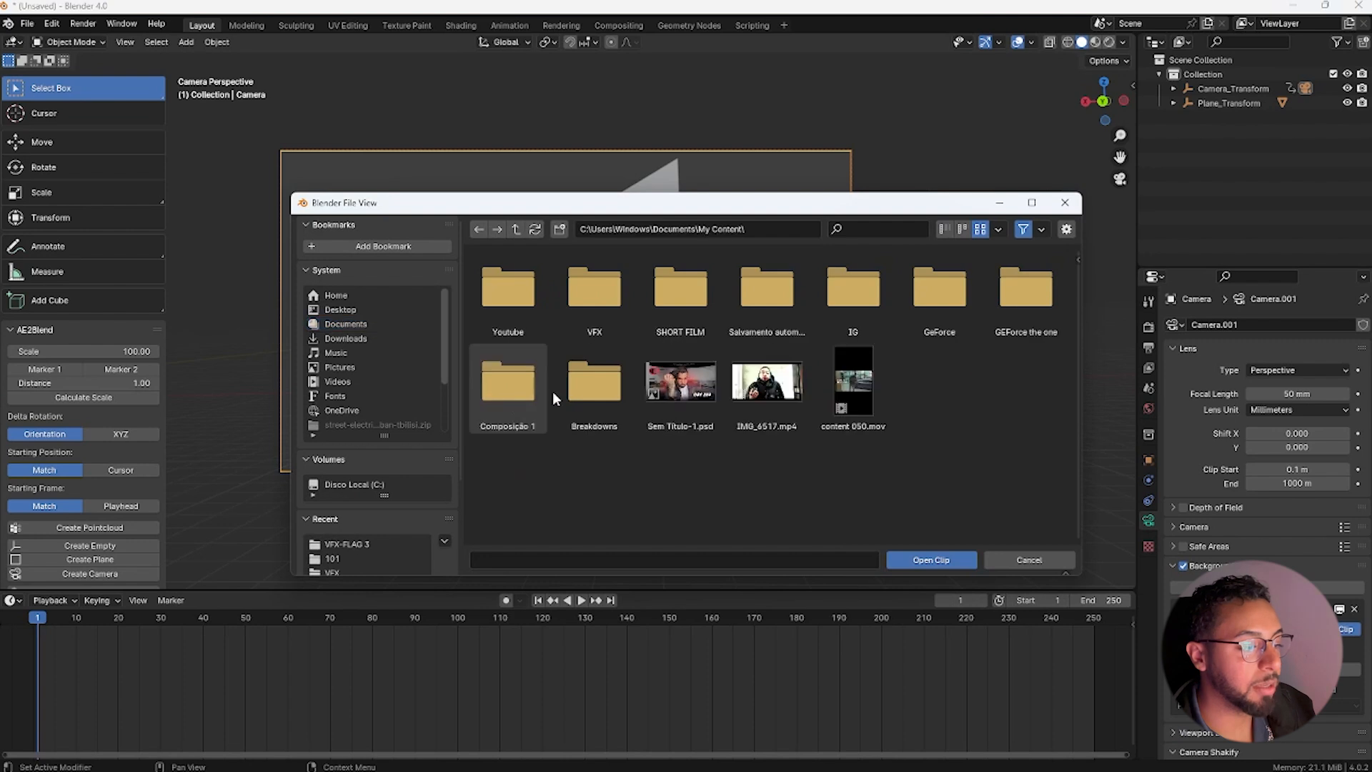
{"action": "double_click", "coordinate": [494, 299]}
{"action": "double_click", "coordinate": [870, 303]}
{"action": "double_click", "coordinate": [871, 306]}
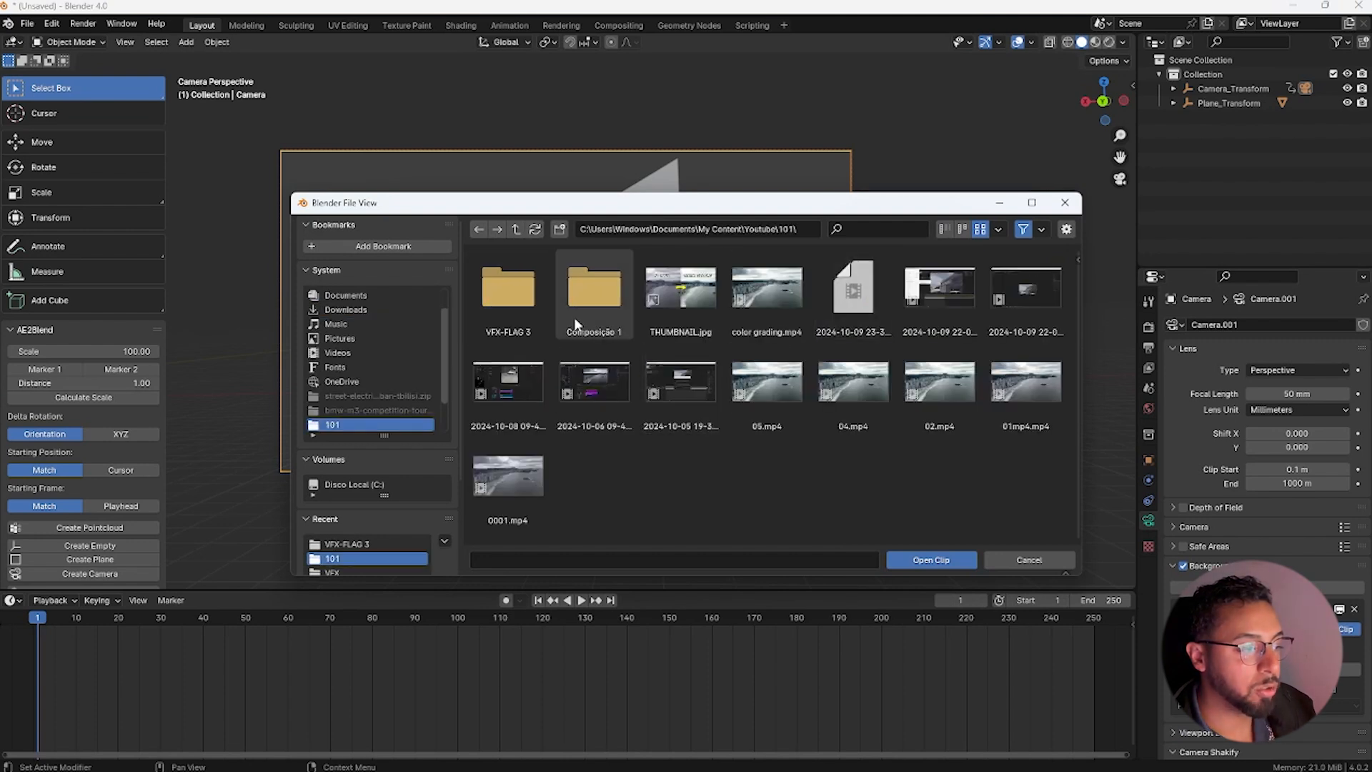
Play the animation over the background footage, return to frame 1, and deselect the camera
{"action": "key", "text": "space"}
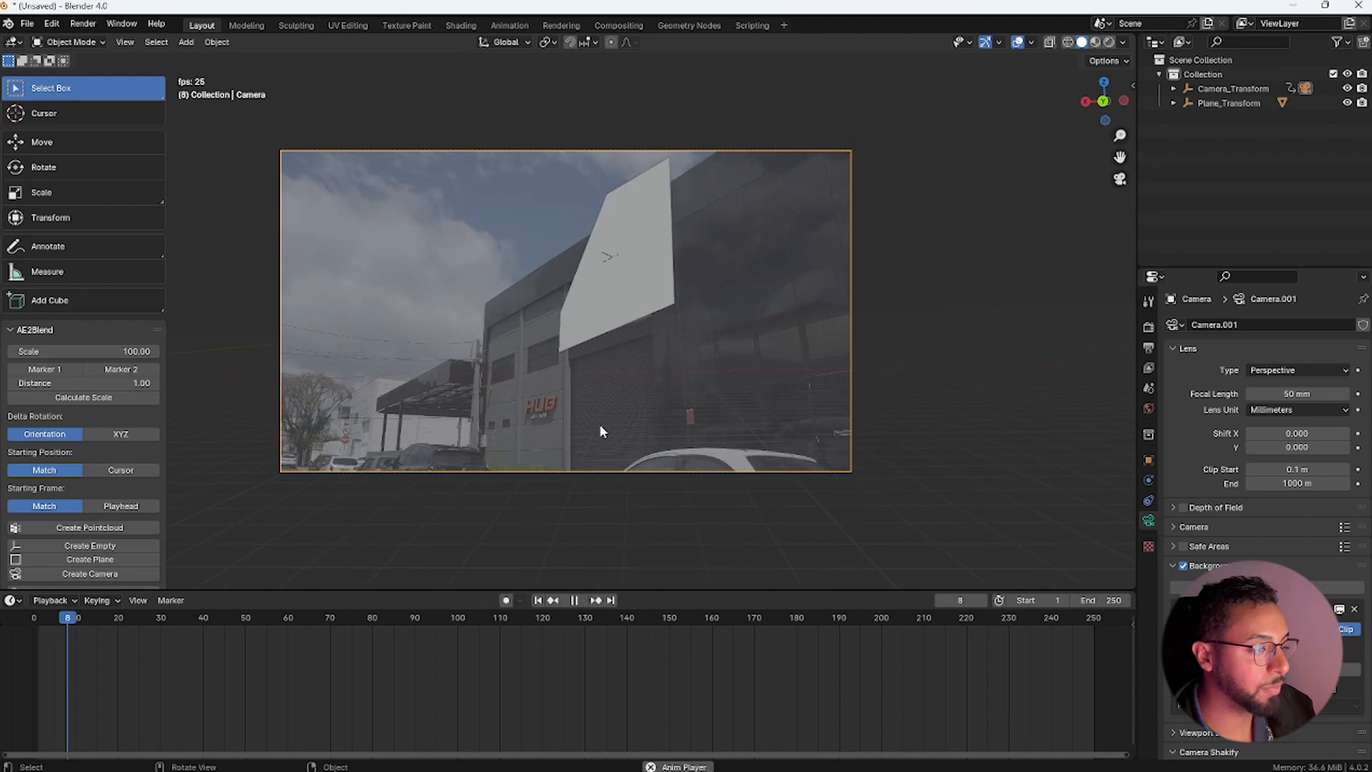
{"action": "left_click_drag", "start_coordinate": [256, 614], "coordinate": [34, 619]}
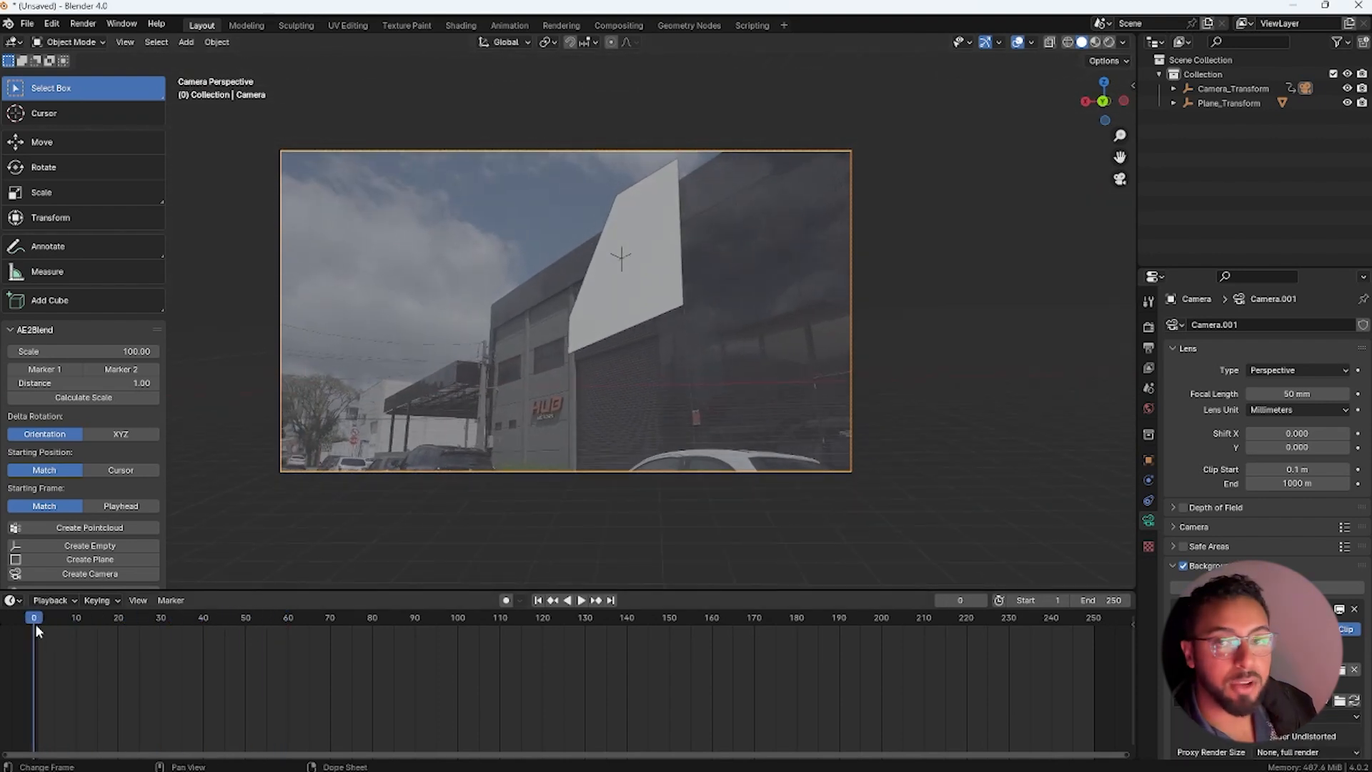
{"action": "left_click", "coordinate": [35, 617]}
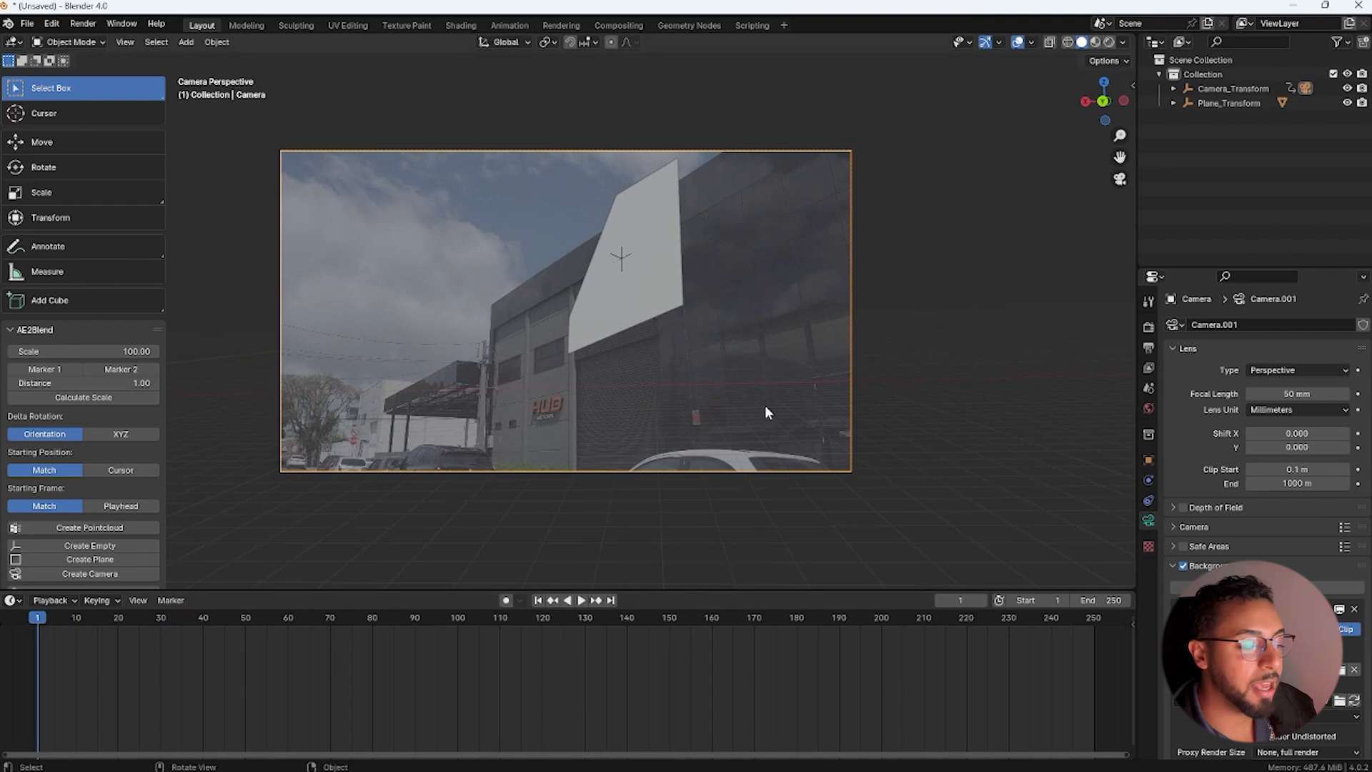
{"action": "left_click", "coordinate": [841, 503]}
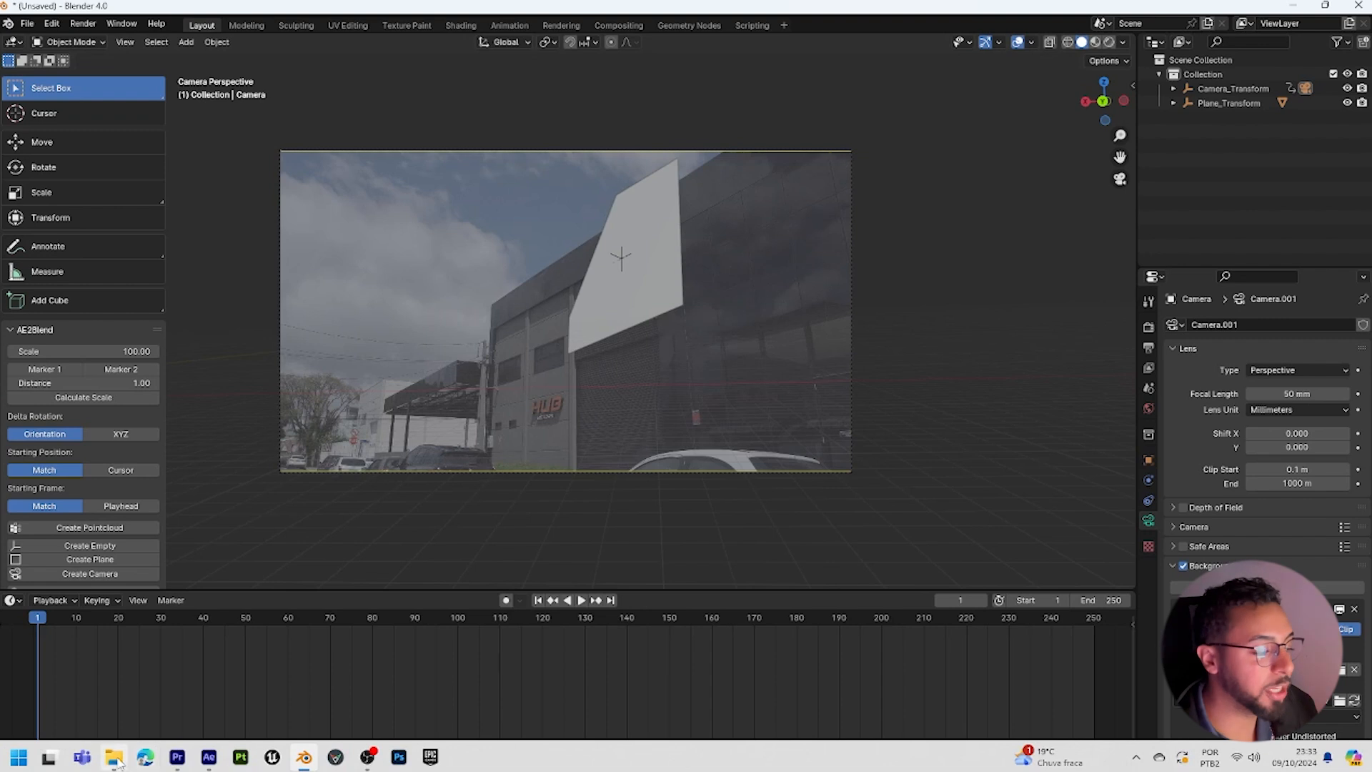
Switch to After Effects, open the VFX-FLAG 3 composition, and copy the focal length from the 3D tracker camera's settings
{"action": "left_click", "coordinate": [204, 763]}
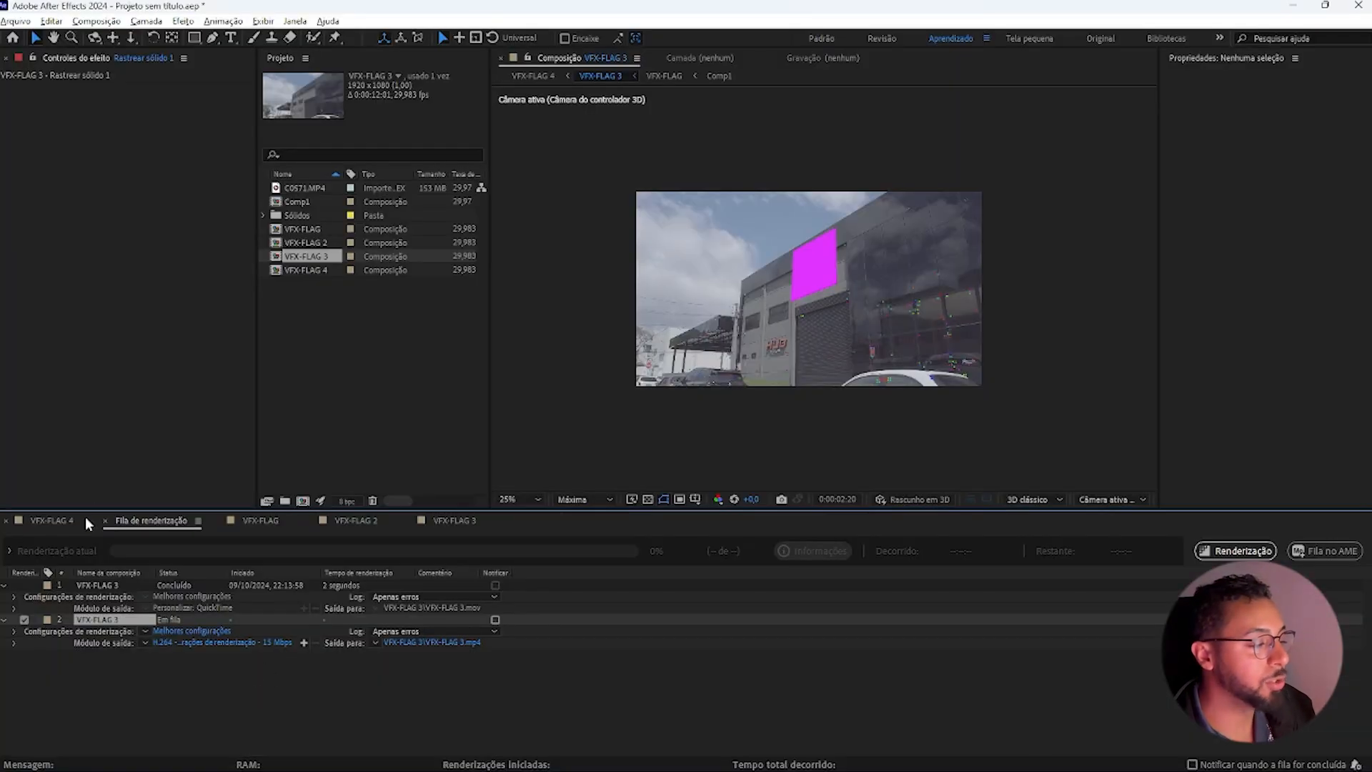
{"action": "left_click", "coordinate": [79, 520]}
{"action": "left_click_drag", "start_coordinate": [601, 548], "coordinate": [418, 579]}
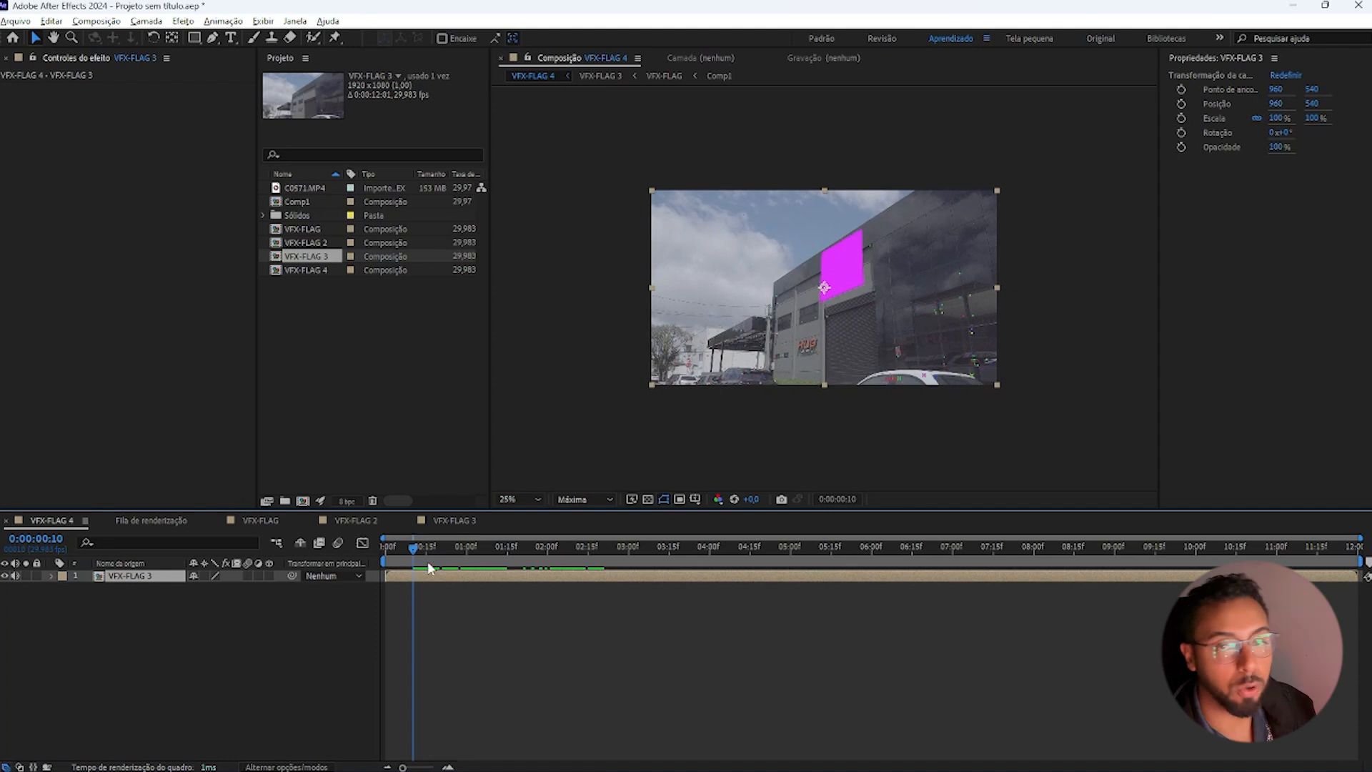
{"action": "double_click", "coordinate": [120, 576]}
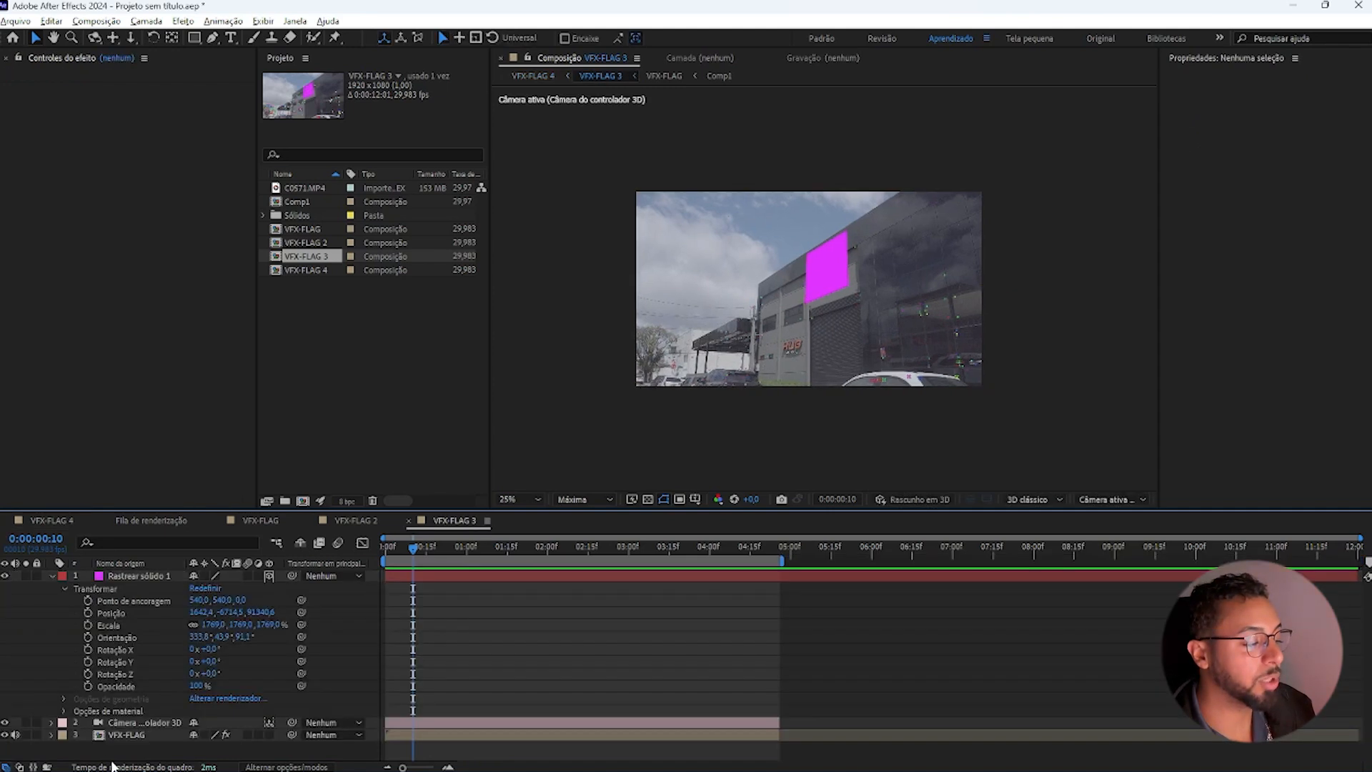
{"action": "double_click", "coordinate": [127, 722]}
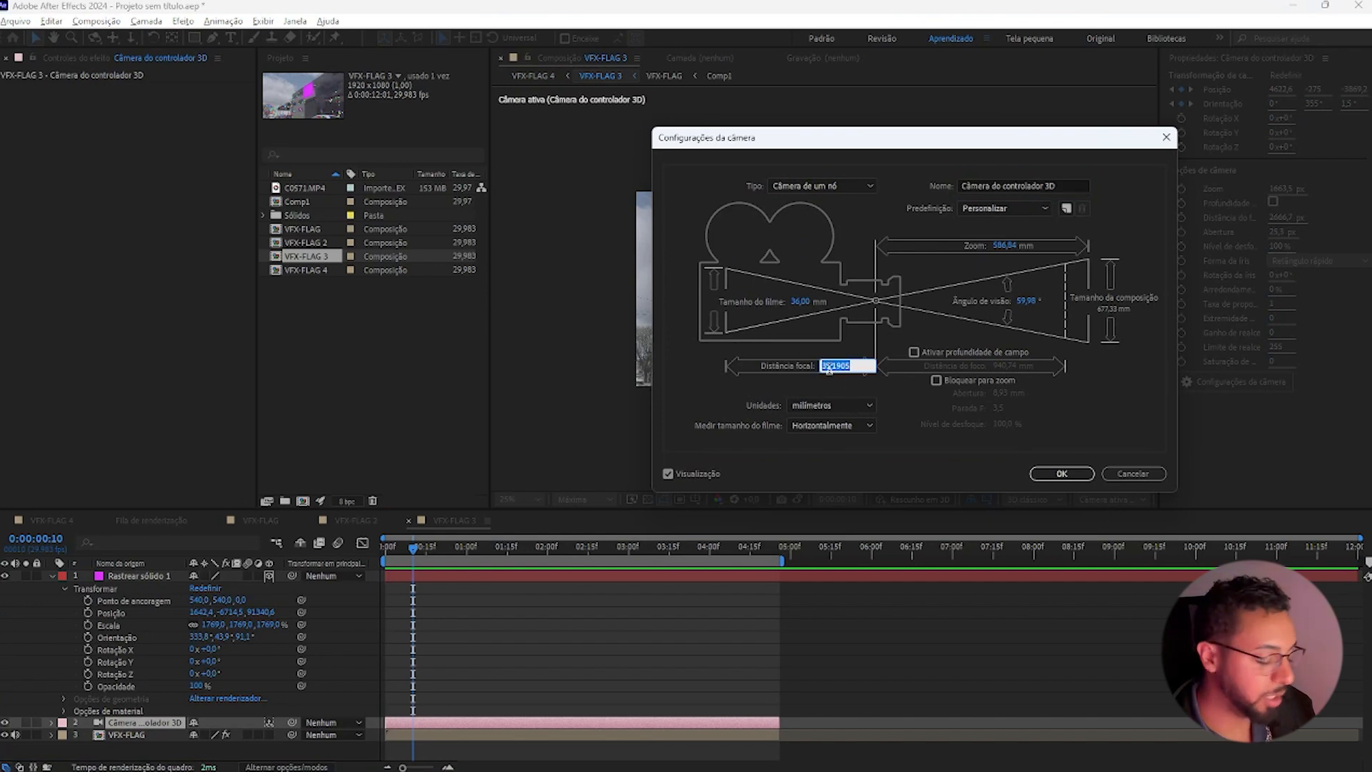
{"action": "left_click", "coordinate": [1056, 475]}
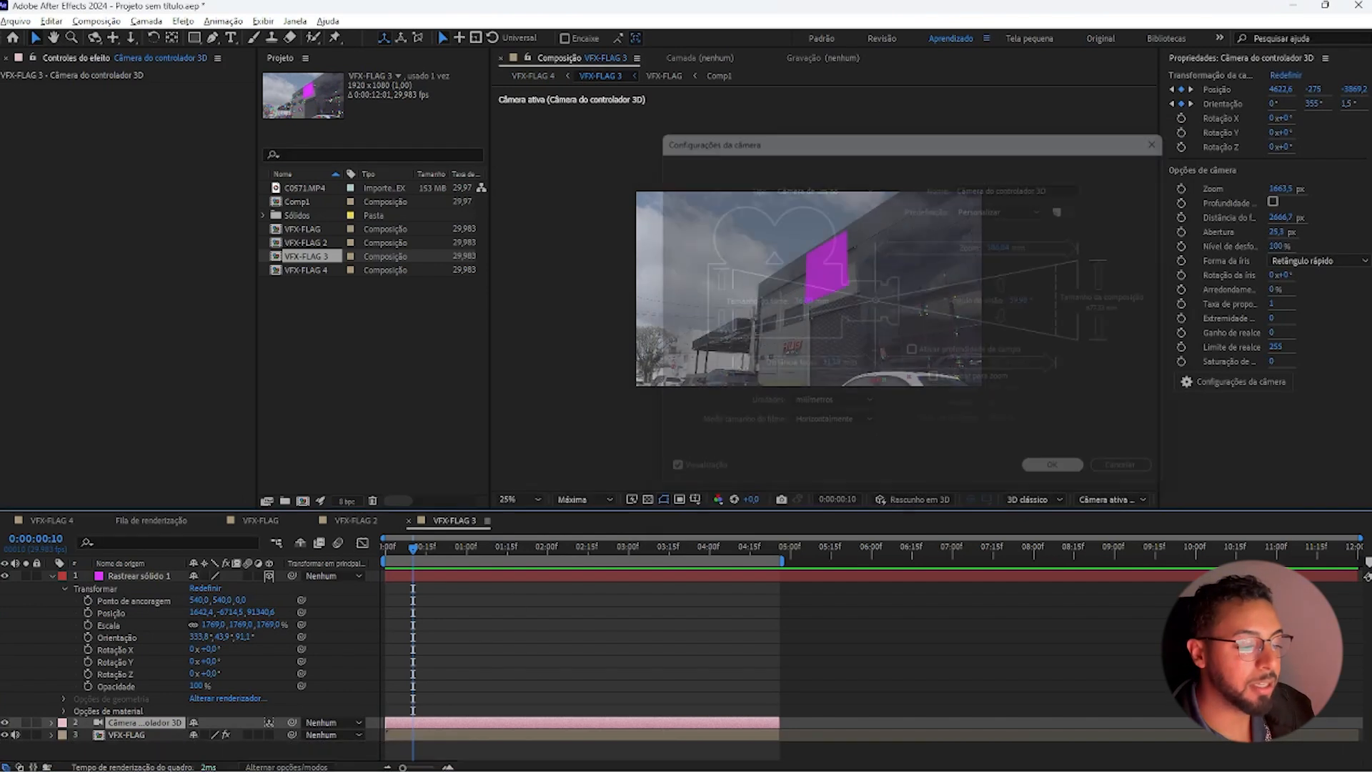
Switch to Blender and set the camera's focal length to 31.19 mm
{"action": "left_click", "coordinate": [303, 757]}
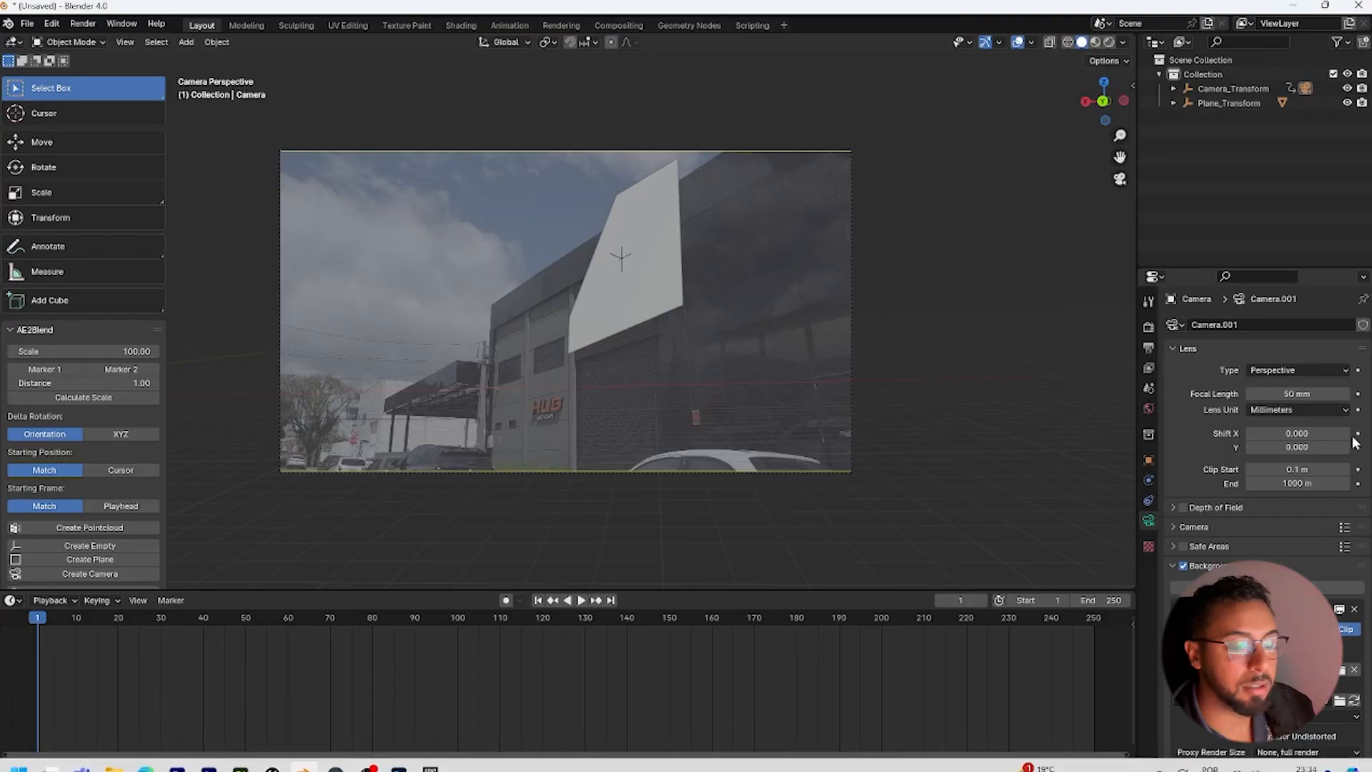
{"action": "key", "text": "Return"}
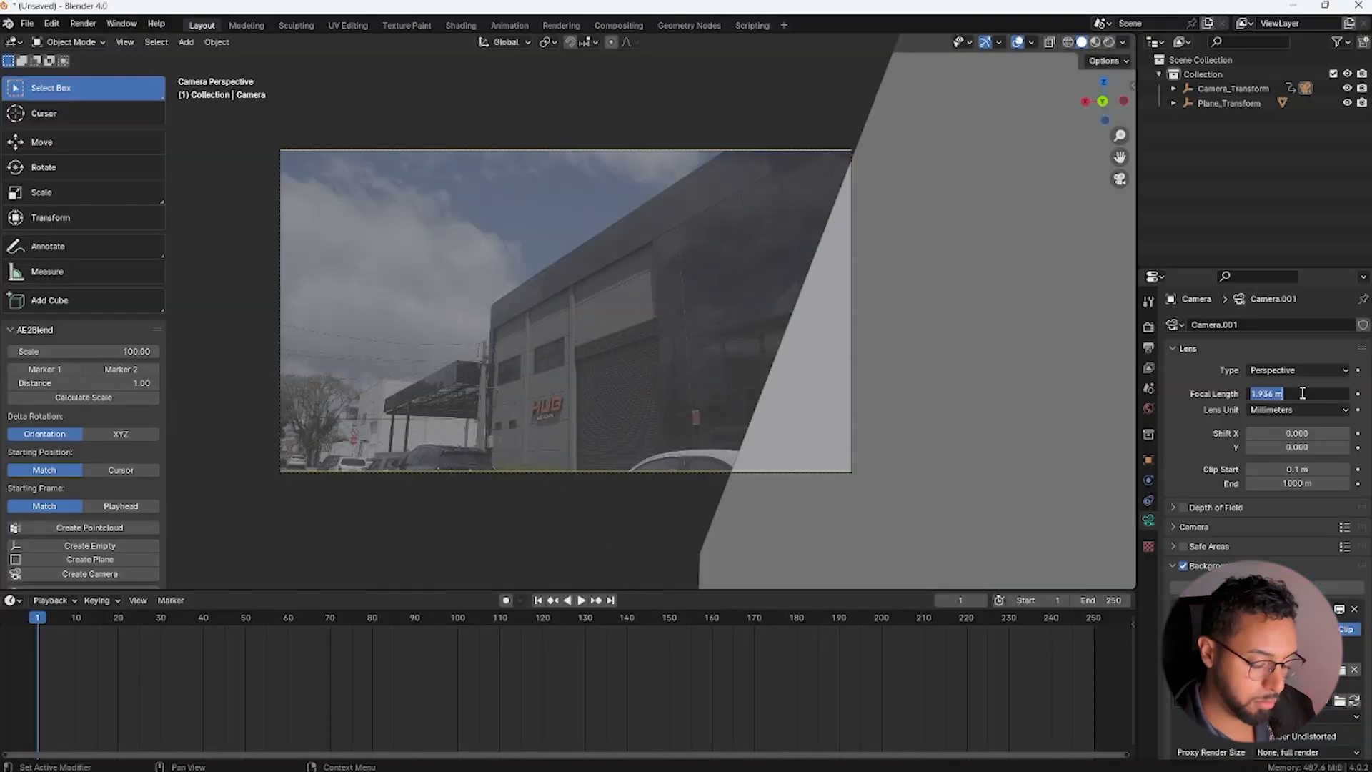
{"action": "type", "text": "31"}
{"action": "key", "text": "Return"}
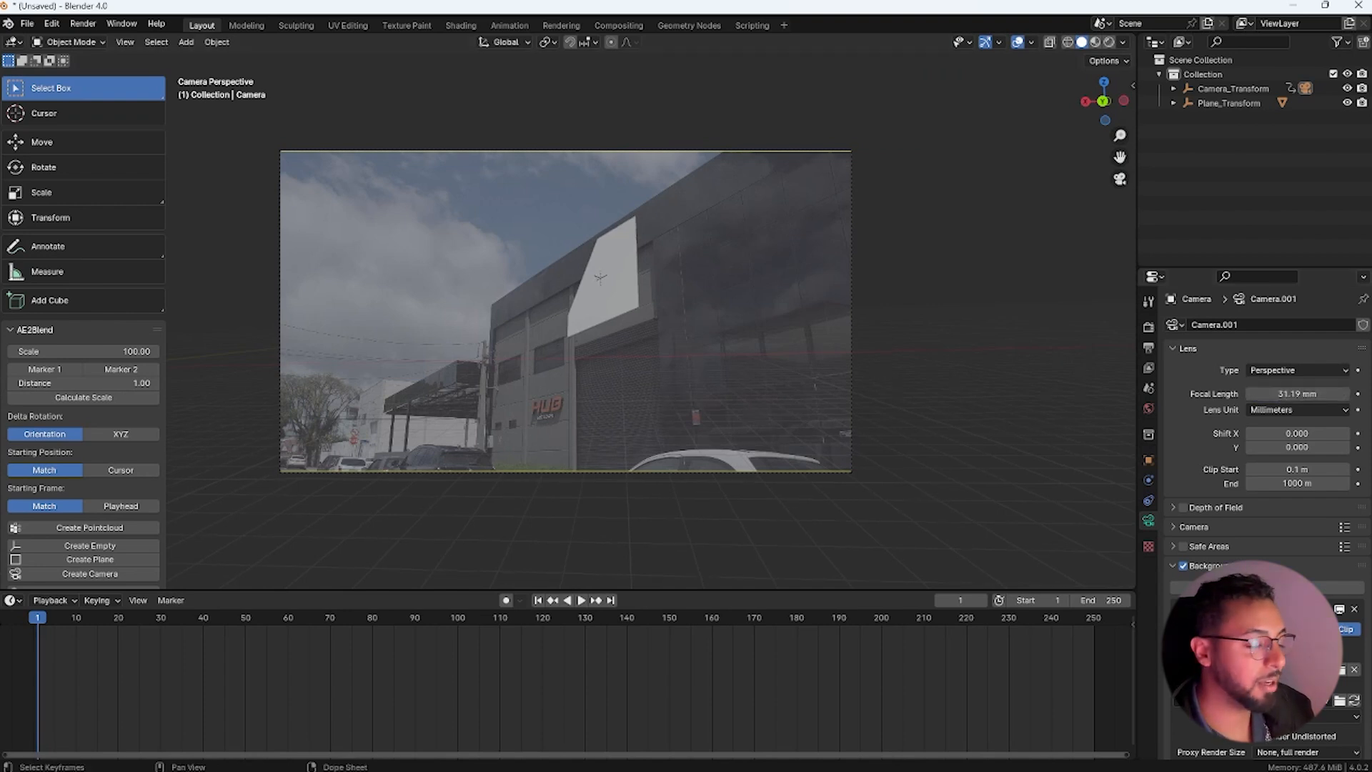
Switch to After Effects, check the focal length in the tracker camera's settings, and close them without changes
{"action": "left_click", "coordinate": [208, 758]}
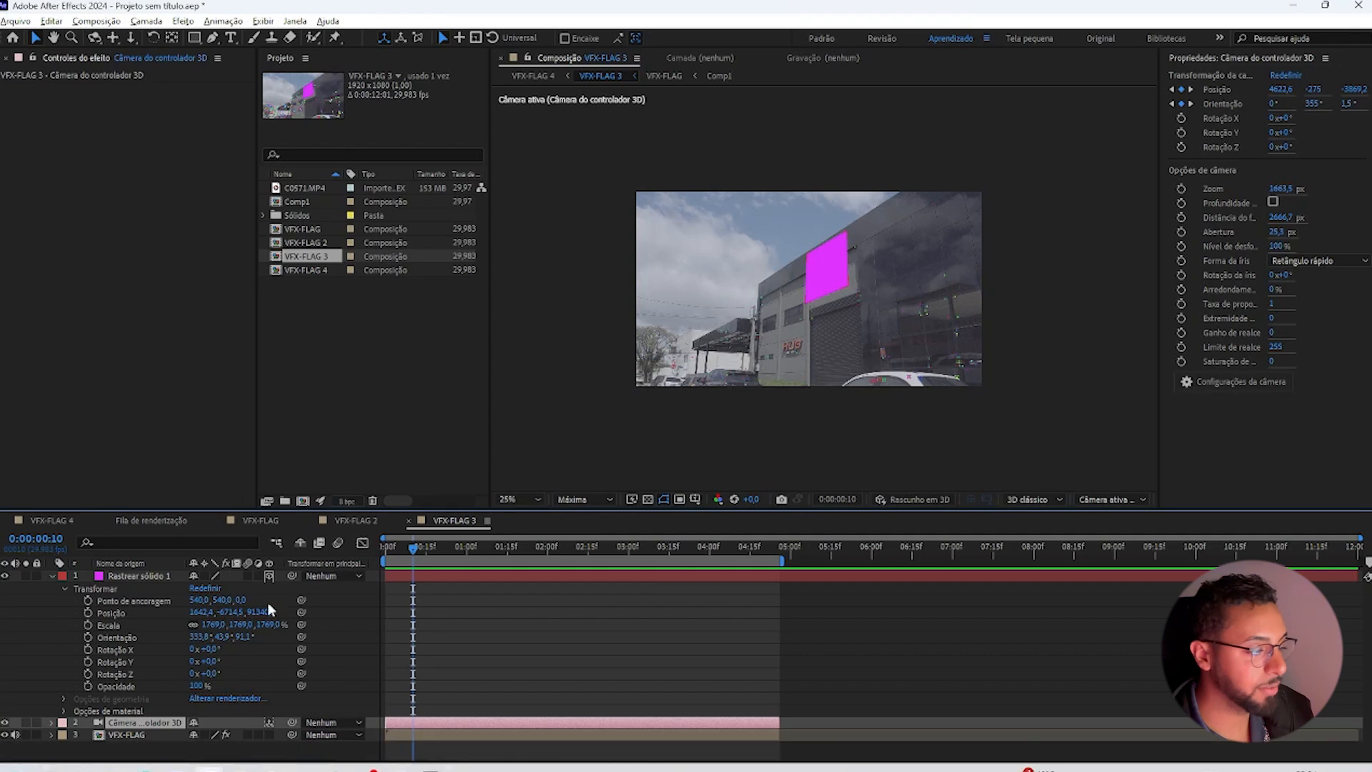
{"action": "double_click", "coordinate": [156, 725]}
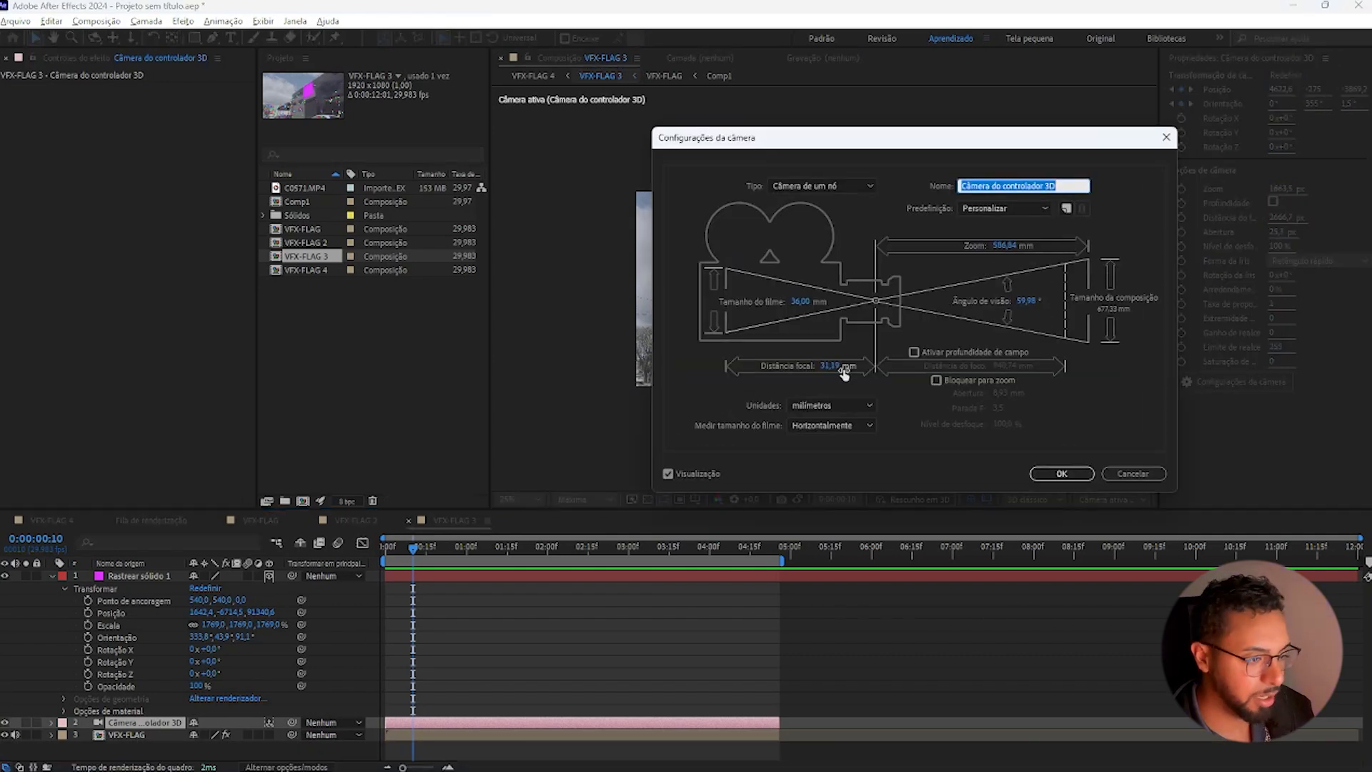
{"action": "left_click", "coordinate": [1134, 474]}
Switch to Blender and play the animation to check how the plane follows the building facade
{"action": "mouse_move", "coordinate": [429, 759]}
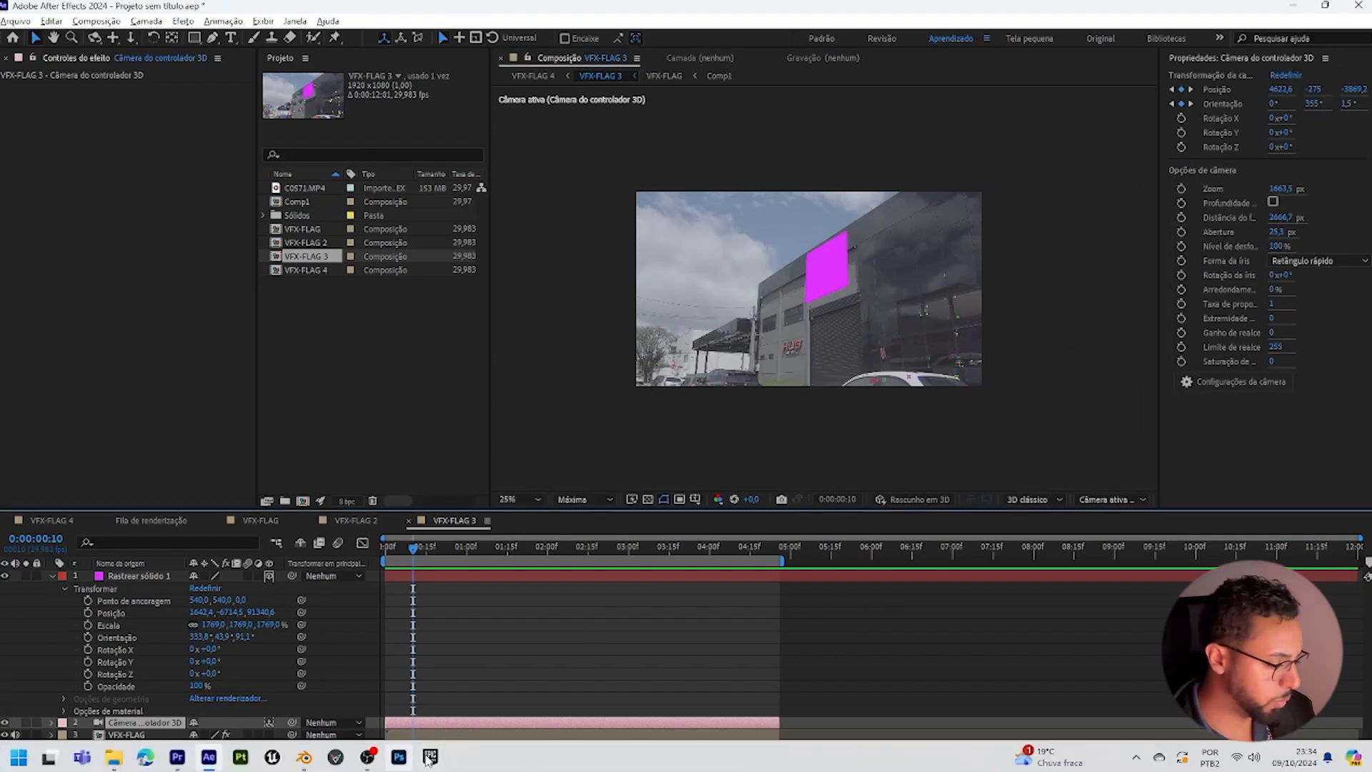
{"action": "left_click", "coordinate": [315, 757]}
{"action": "key", "text": "space"}
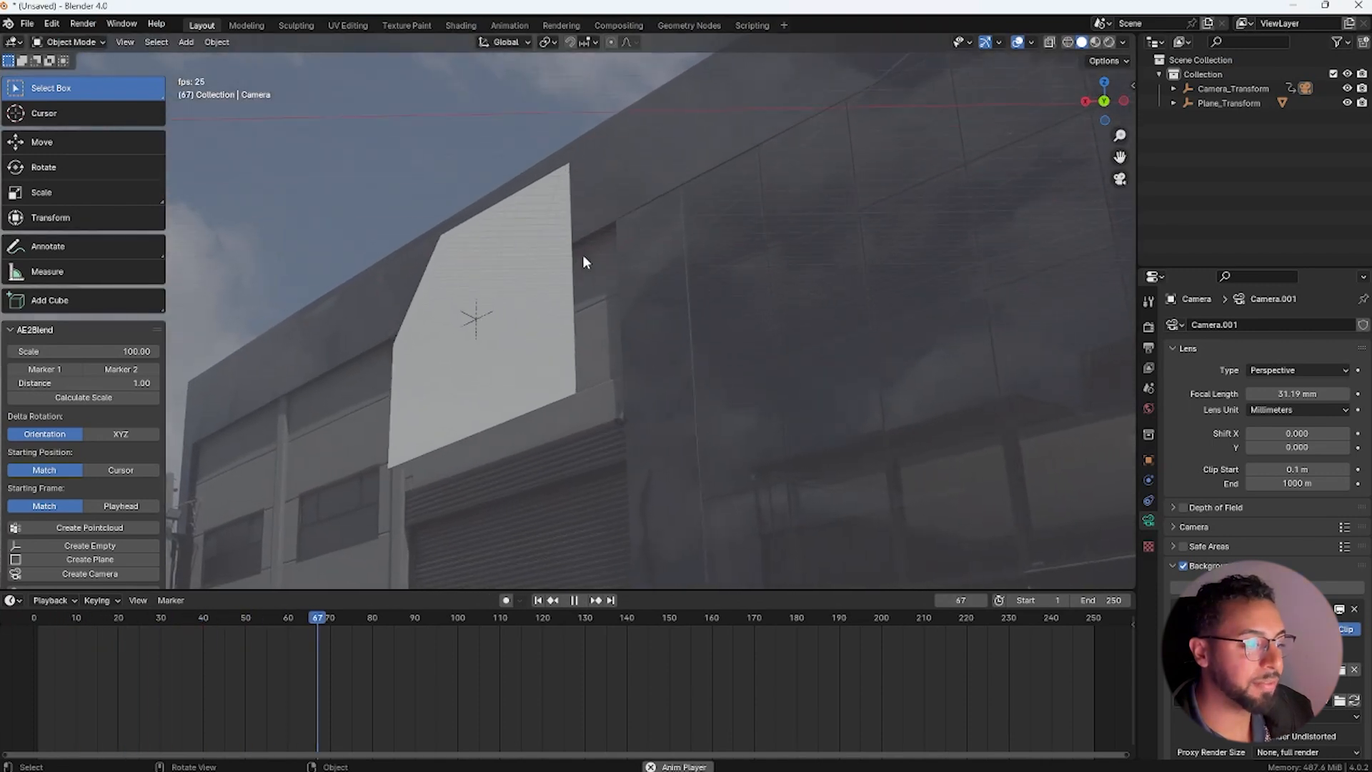
Stop the playback and return the timeline to frame 1
{"action": "key", "text": "space"}
{"action": "scroll", "coordinate": [563, 301], "scroll_direction": "down", "scroll_amount": 1}
{"action": "left_click_drag", "start_coordinate": [355, 618], "coordinate": [38, 638]}
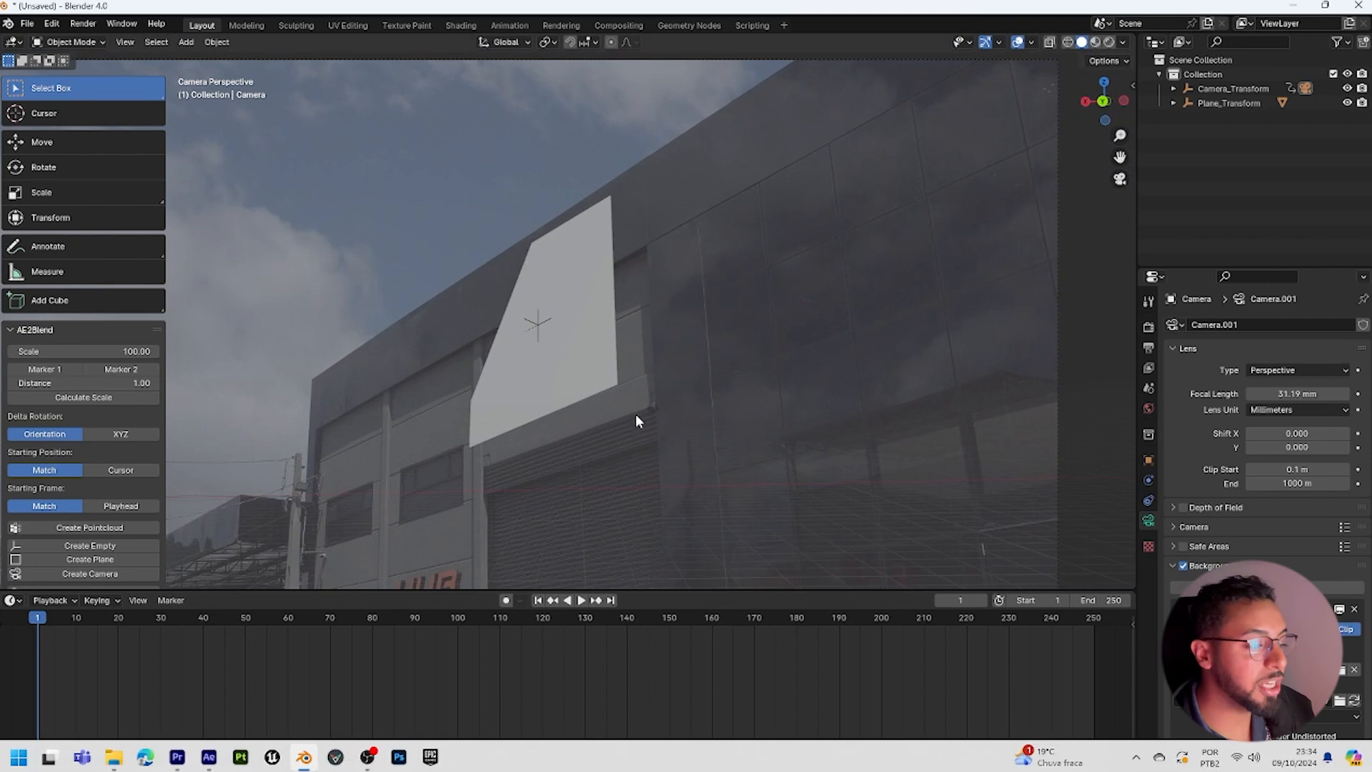
Switch to After Effects and examine how the tracked solid's lower corners line up with the facade, undoing any accidental layer move
{"action": "left_click", "coordinate": [205, 763]}
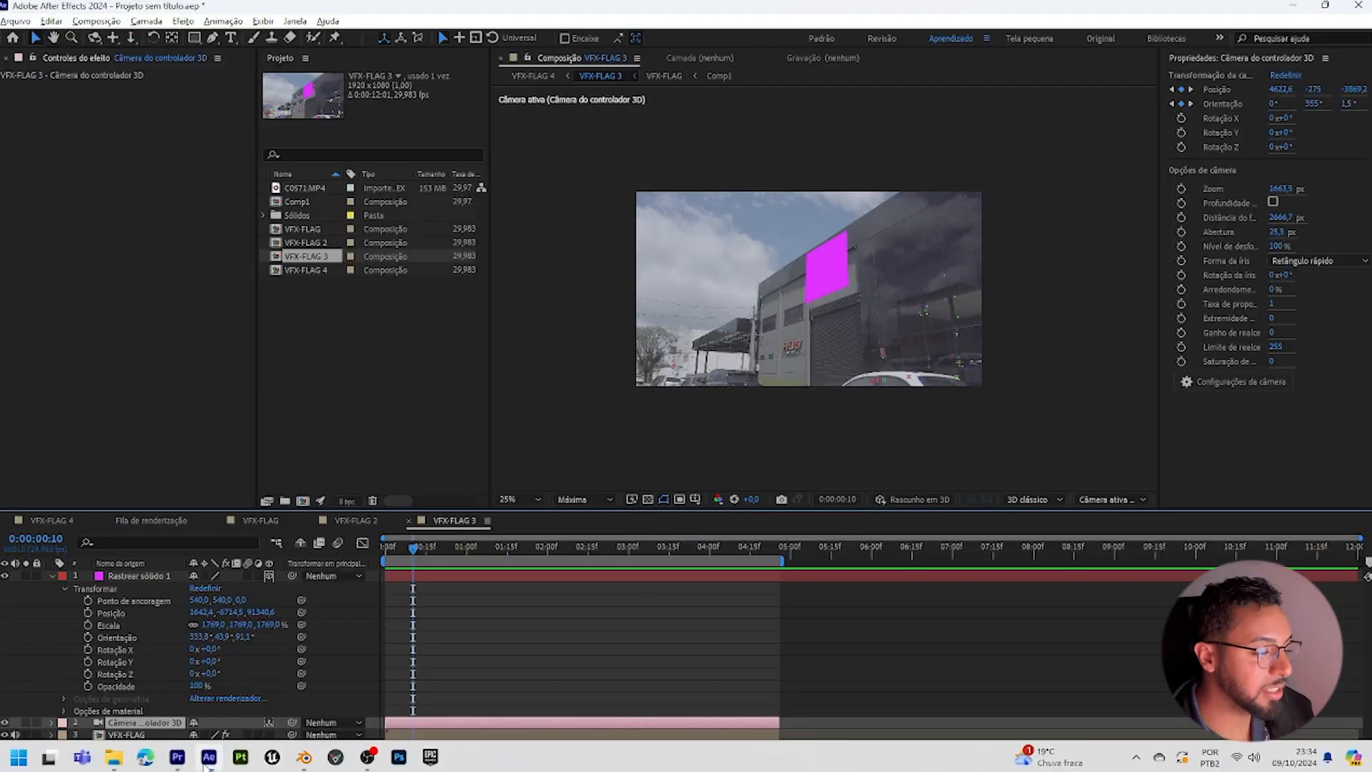
{"action": "scroll", "coordinate": [783, 299], "scroll_direction": "up", "scroll_amount": 4}
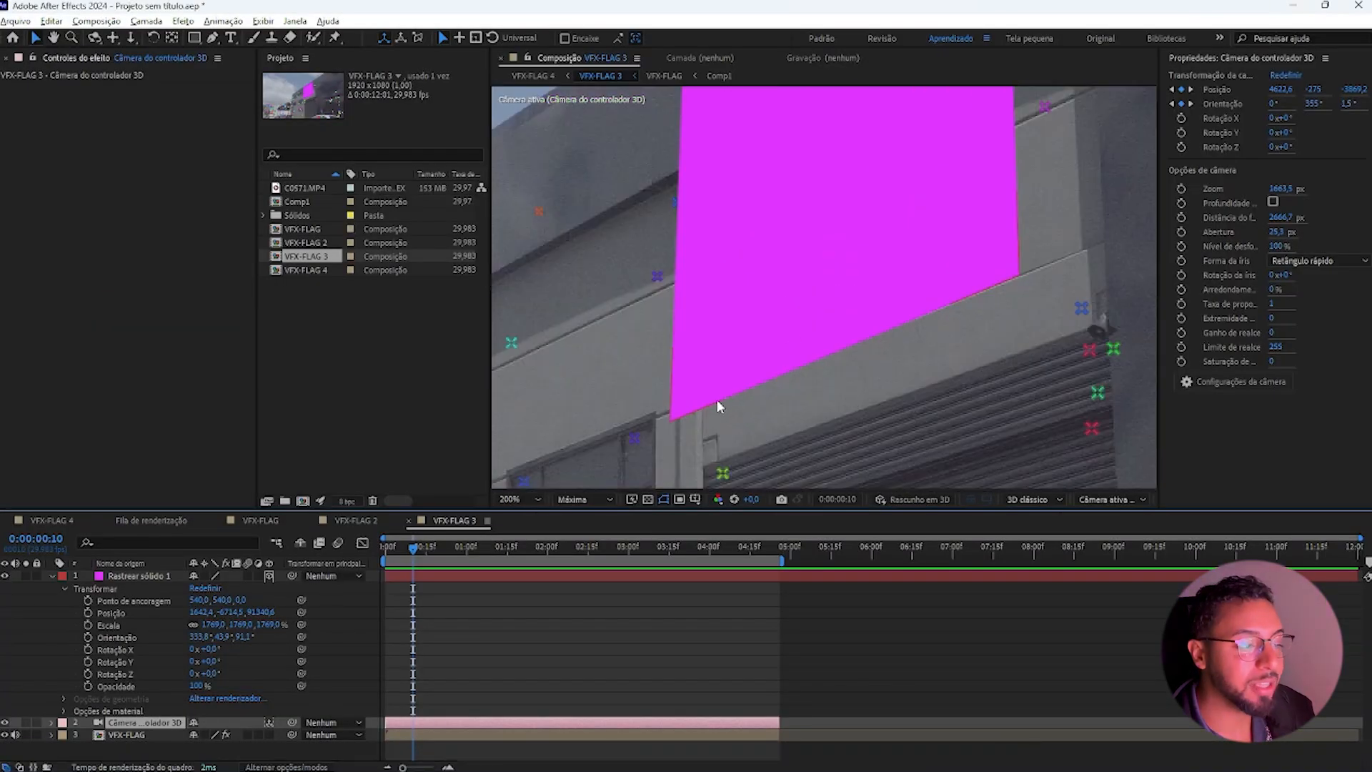
{"action": "scroll", "coordinate": [836, 331], "scroll_direction": "up", "scroll_amount": 4}
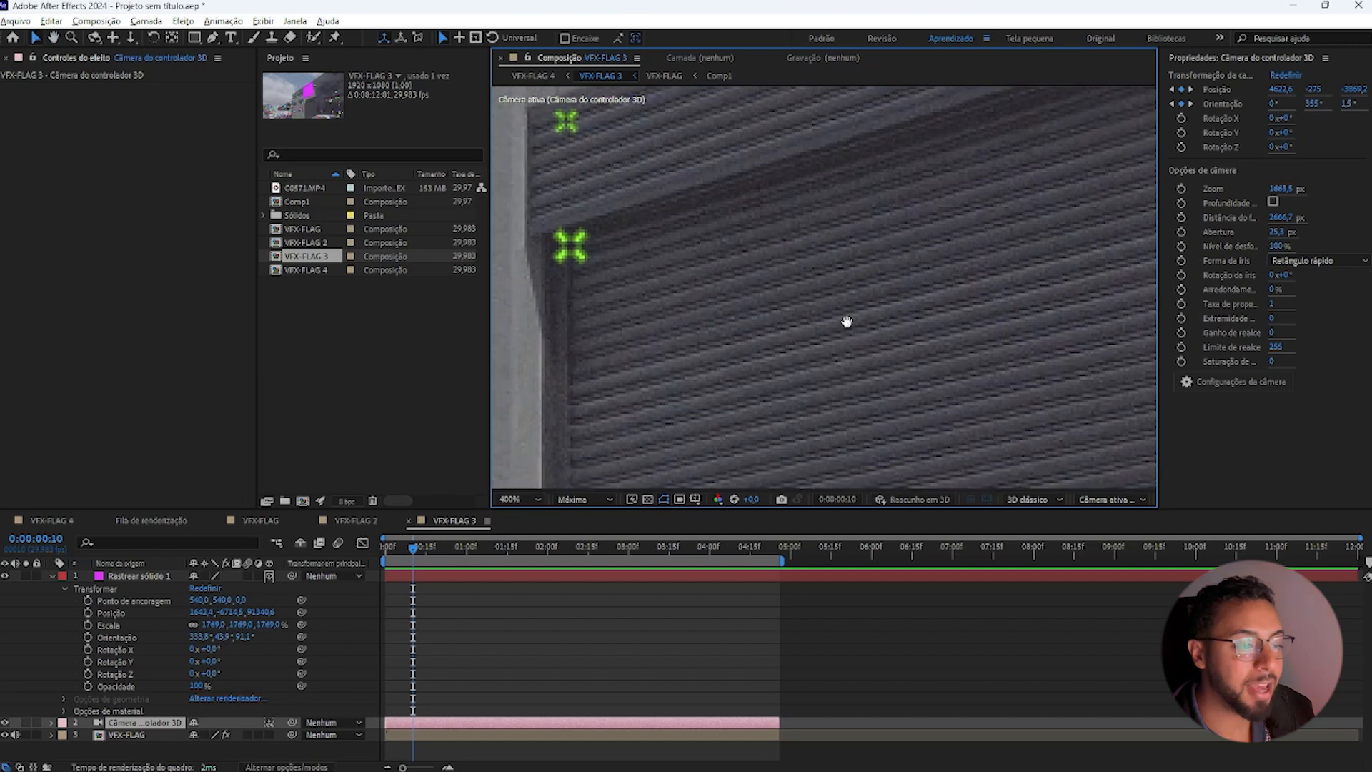
{"action": "left_click_drag", "start_coordinate": [846, 322], "coordinate": [833, 357]}
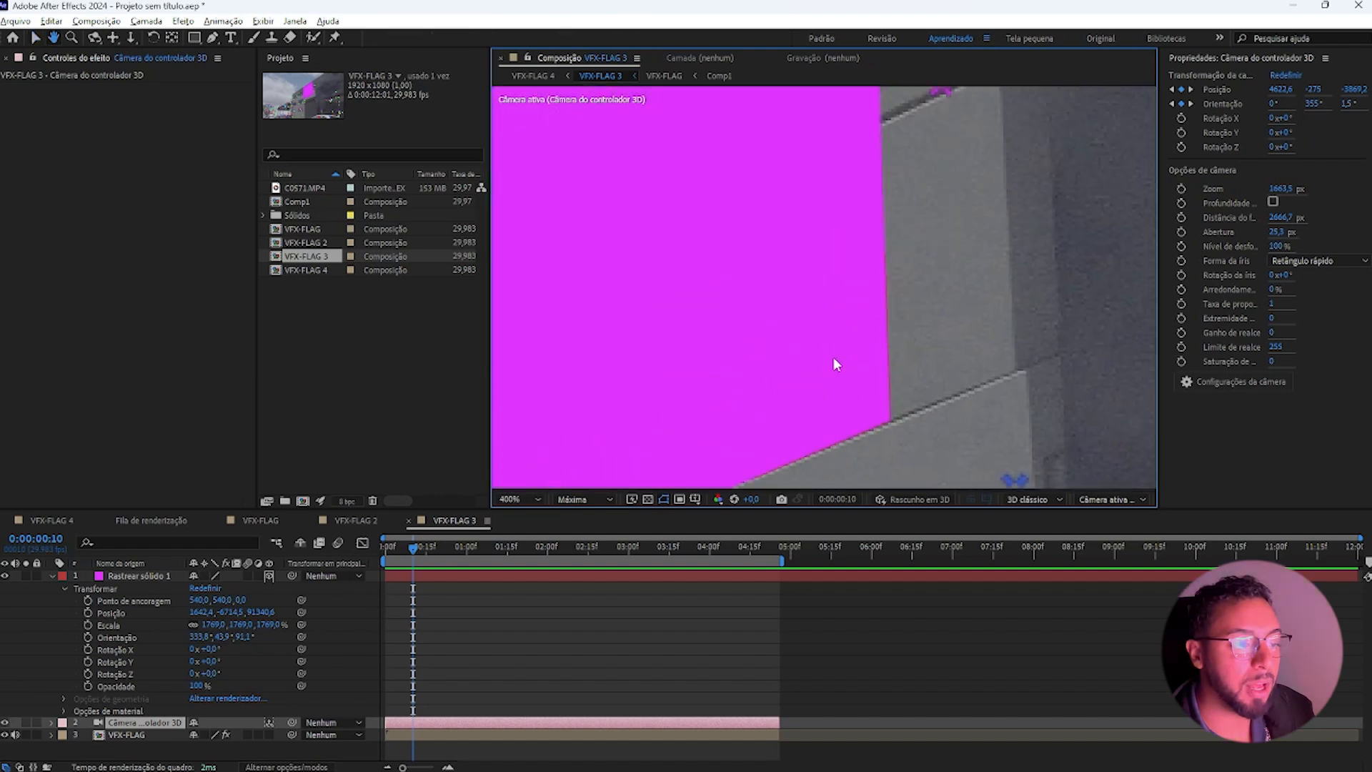
{"action": "left_click", "coordinate": [879, 418]}
{"action": "scroll", "coordinate": [887, 418], "scroll_direction": "down", "scroll_amount": 1}
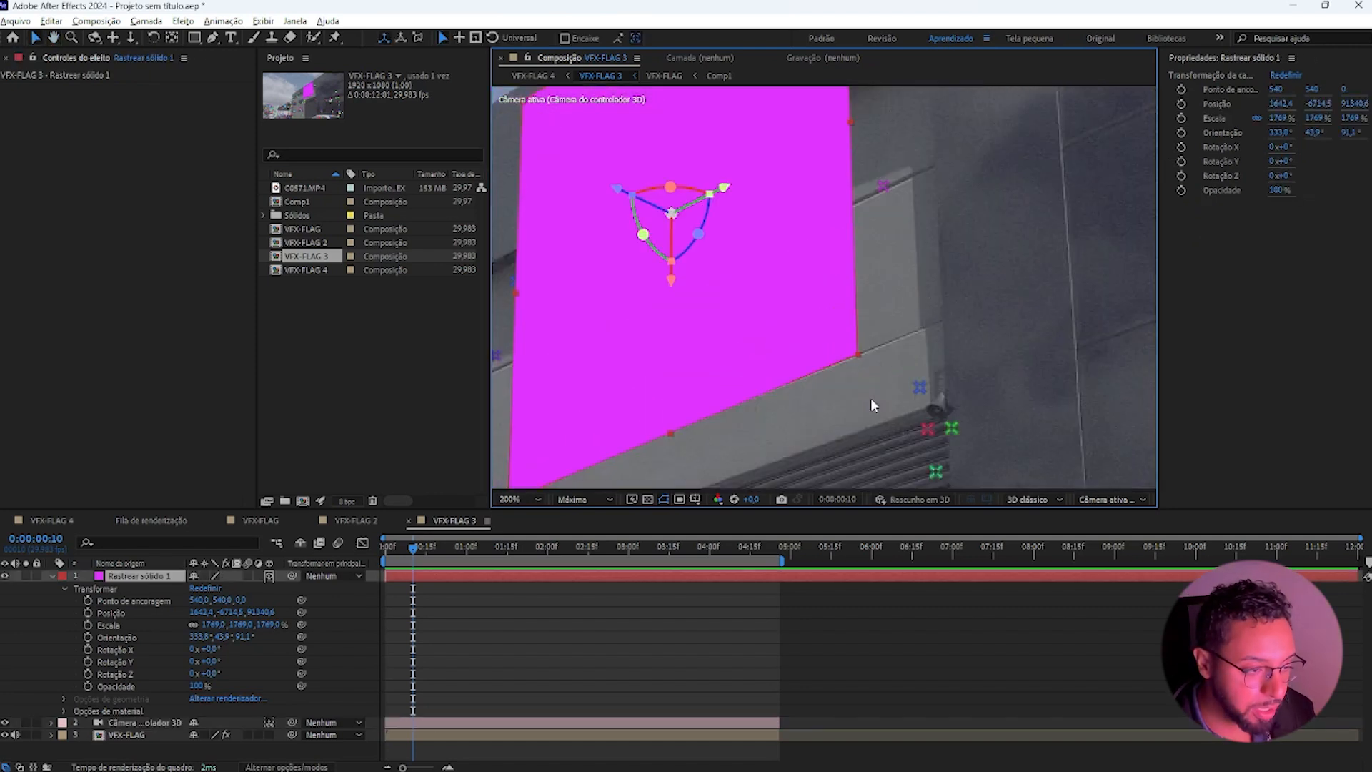
{"action": "left_click_drag", "start_coordinate": [512, 124], "coordinate": [745, 412]}
{"action": "left_click_drag", "start_coordinate": [873, 342], "coordinate": [864, 306]}
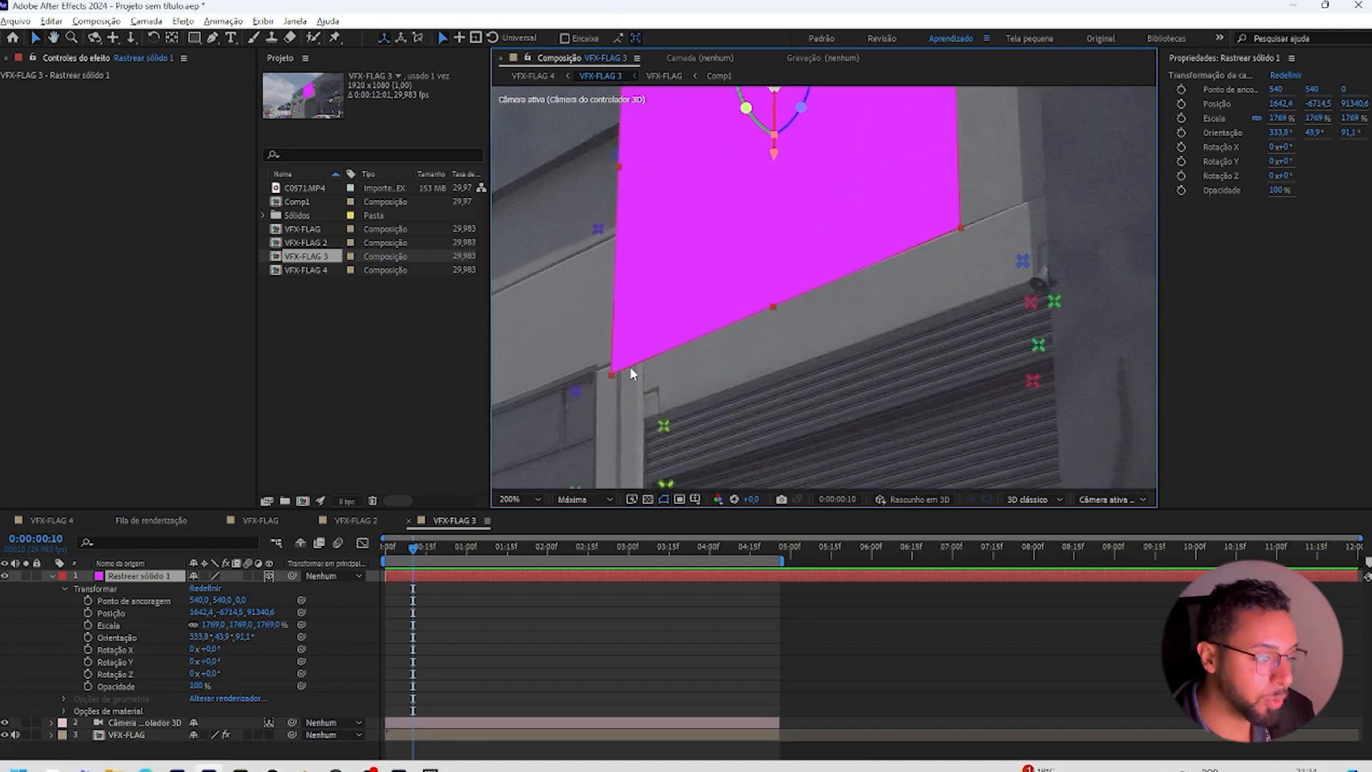
{"action": "scroll", "coordinate": [628, 368], "scroll_direction": "up", "scroll_amount": 2}
{"action": "left_click_drag", "start_coordinate": [609, 386], "coordinate": [789, 274]}
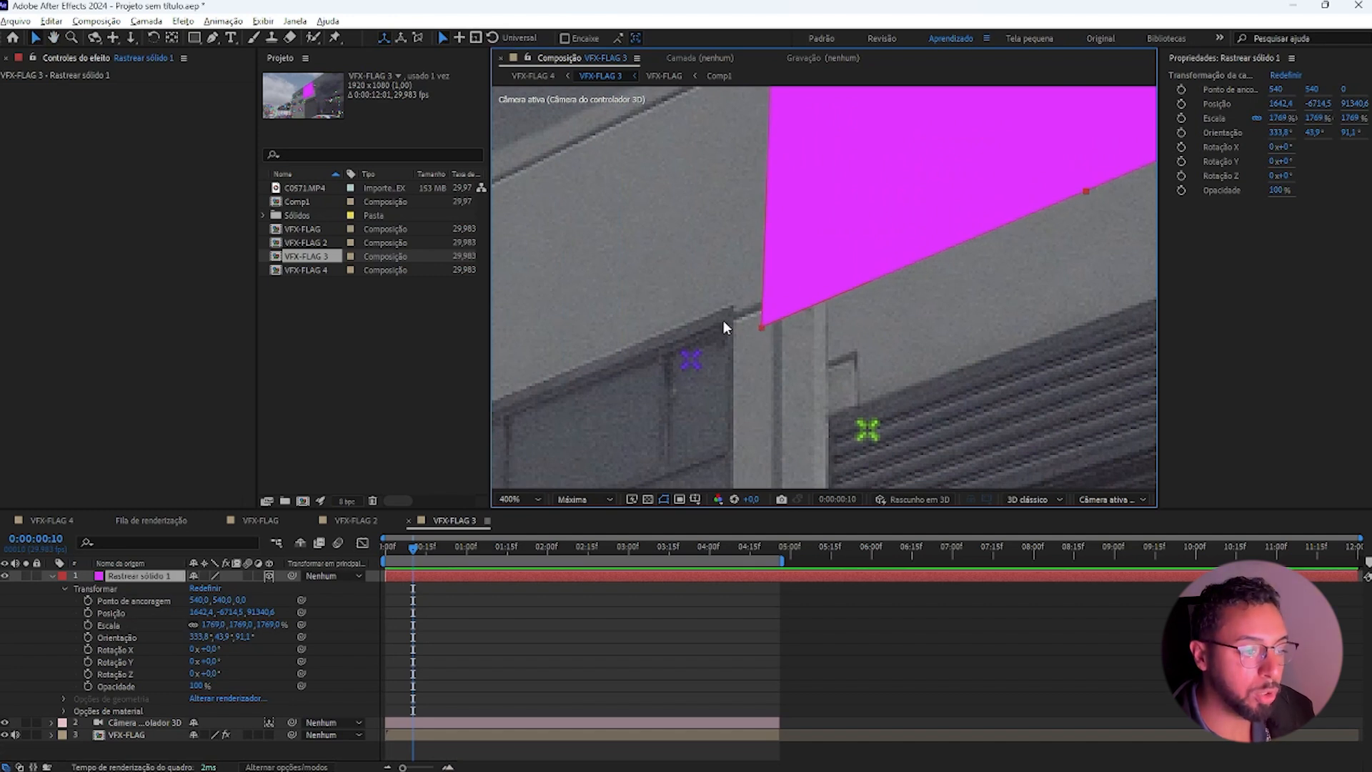
{"action": "left_click_drag", "start_coordinate": [725, 317], "coordinate": [727, 318]}
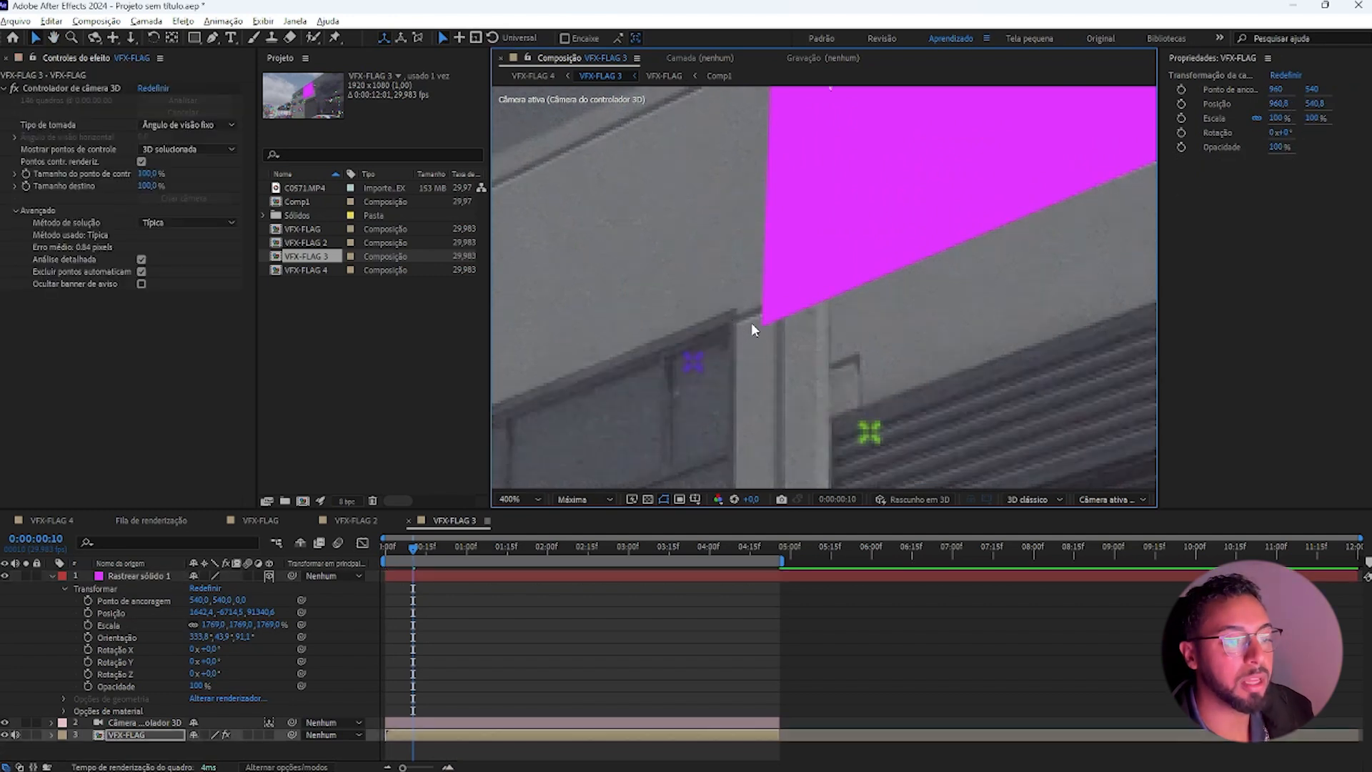
{"action": "key", "text": "ctrl+z"}
Switch to Blender, select the plane and compare its lower corner on the facade with the solid in After Effects, ending back in Blender
{"action": "left_click", "coordinate": [335, 757]}
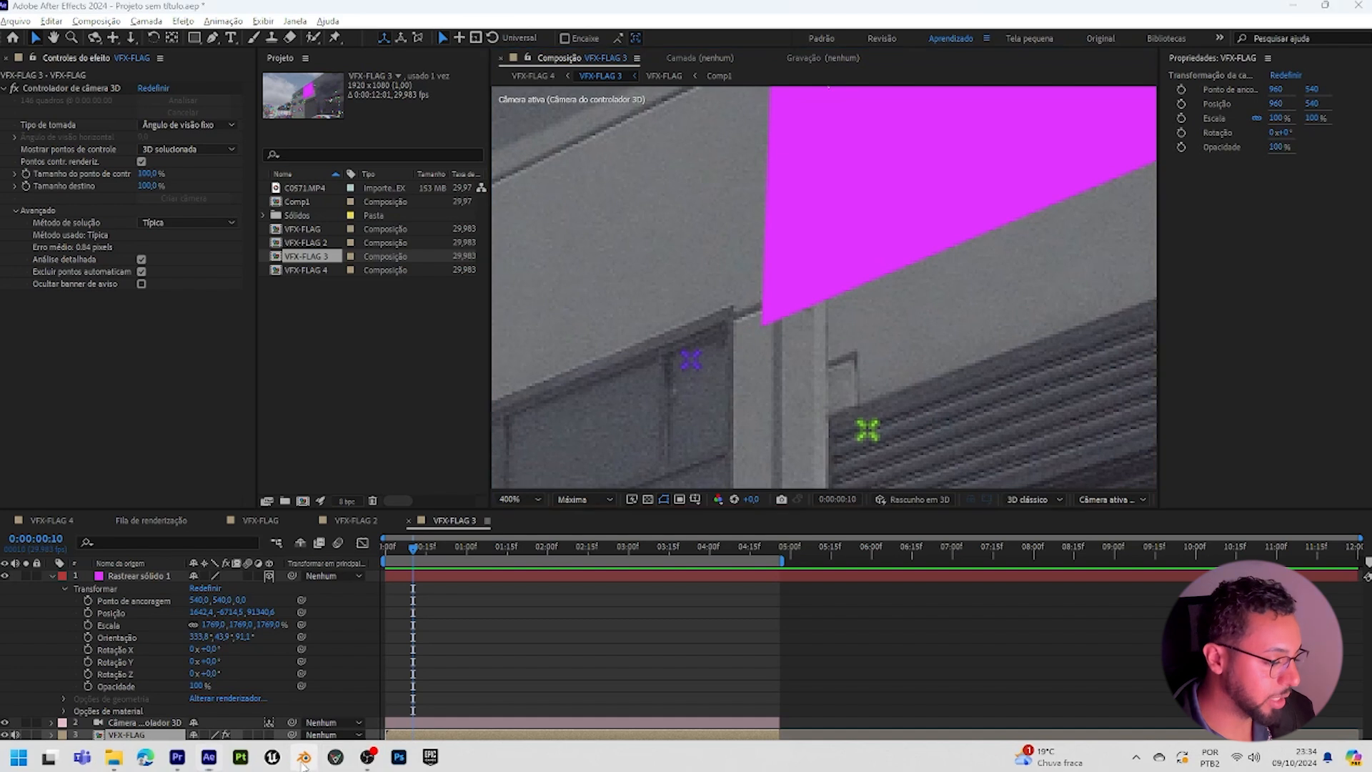
{"action": "scroll", "coordinate": [540, 406], "scroll_direction": "up", "scroll_amount": 5}
{"action": "scroll", "coordinate": [508, 396], "scroll_direction": "up", "scroll_amount": 2}
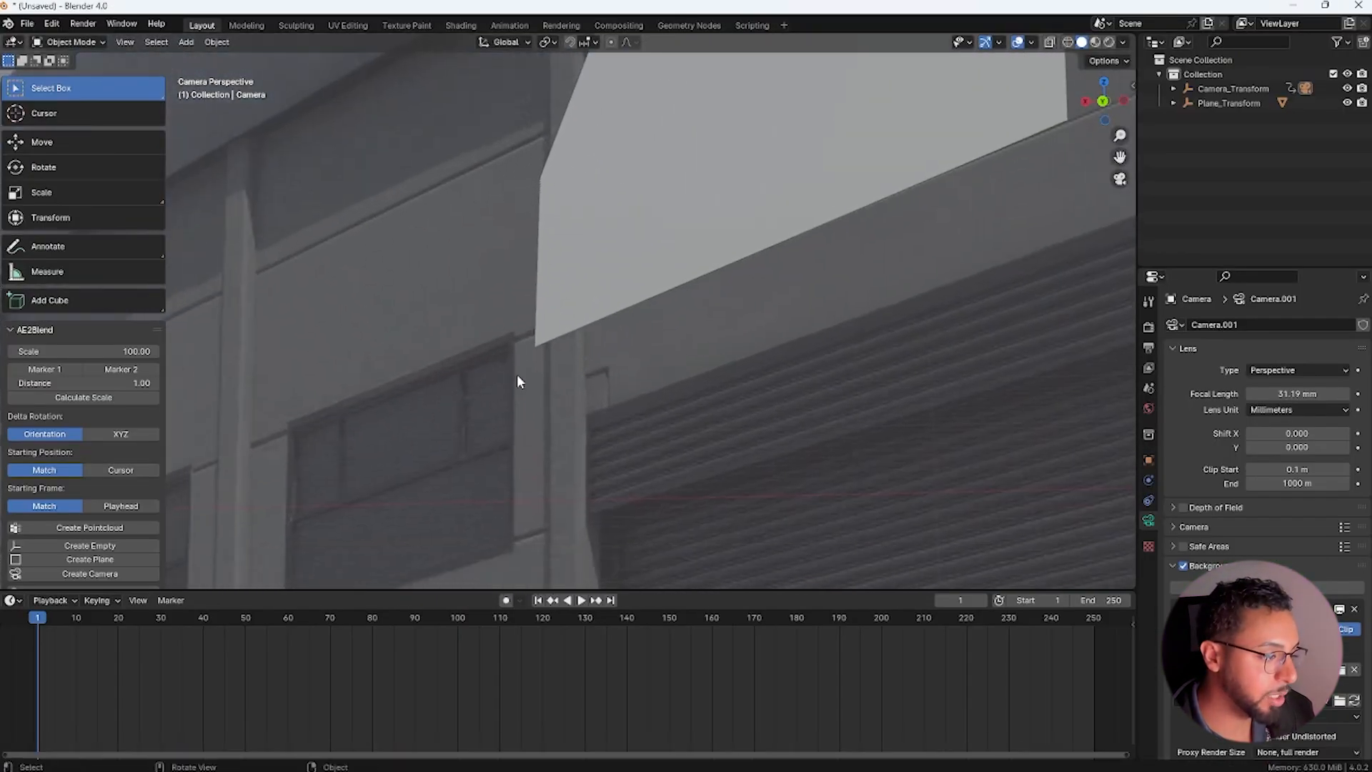
{"action": "left_click", "coordinate": [538, 339]}
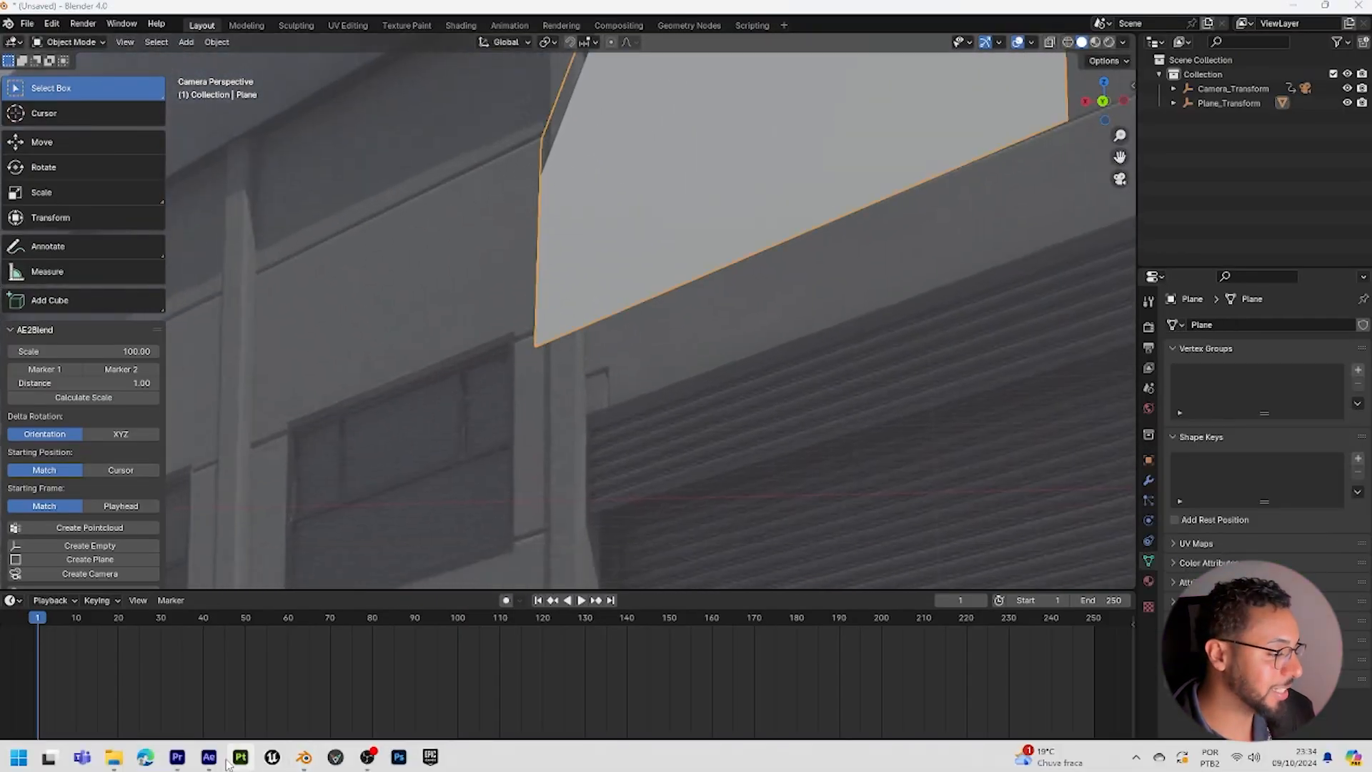
{"action": "left_click", "coordinate": [209, 758]}
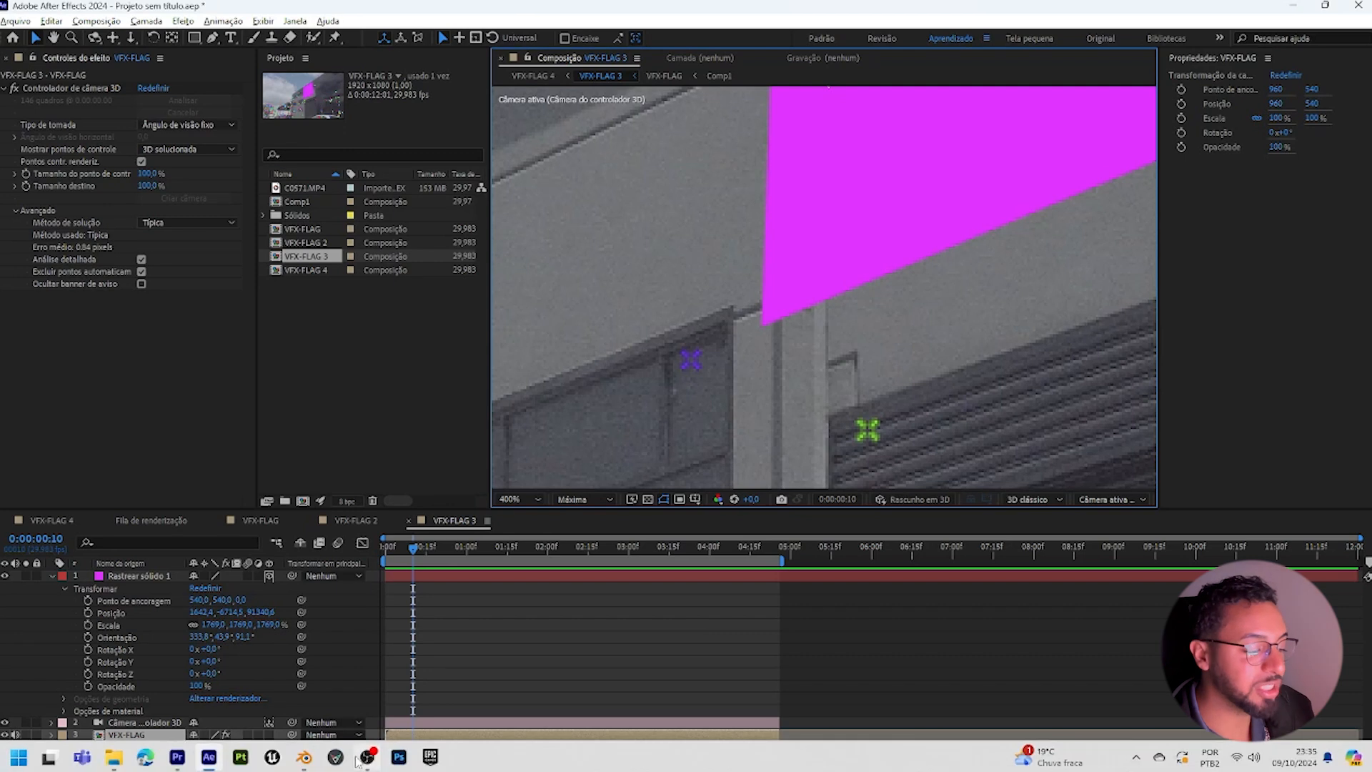
{"action": "left_click", "coordinate": [306, 761]}
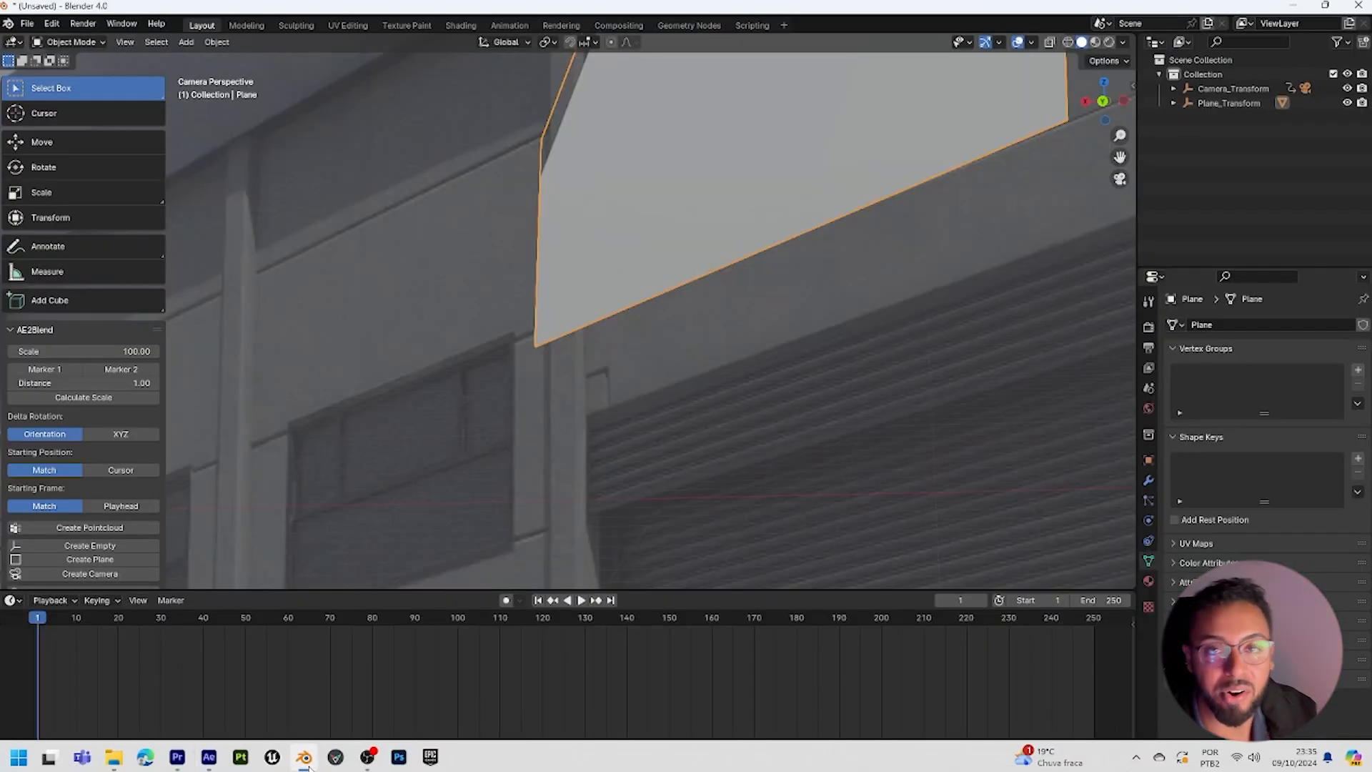
Move the plane about 59 m along the global Y axis and adjust its height along Z against the facade
{"action": "scroll", "coordinate": [646, 231], "scroll_direction": "down", "scroll_amount": 5}
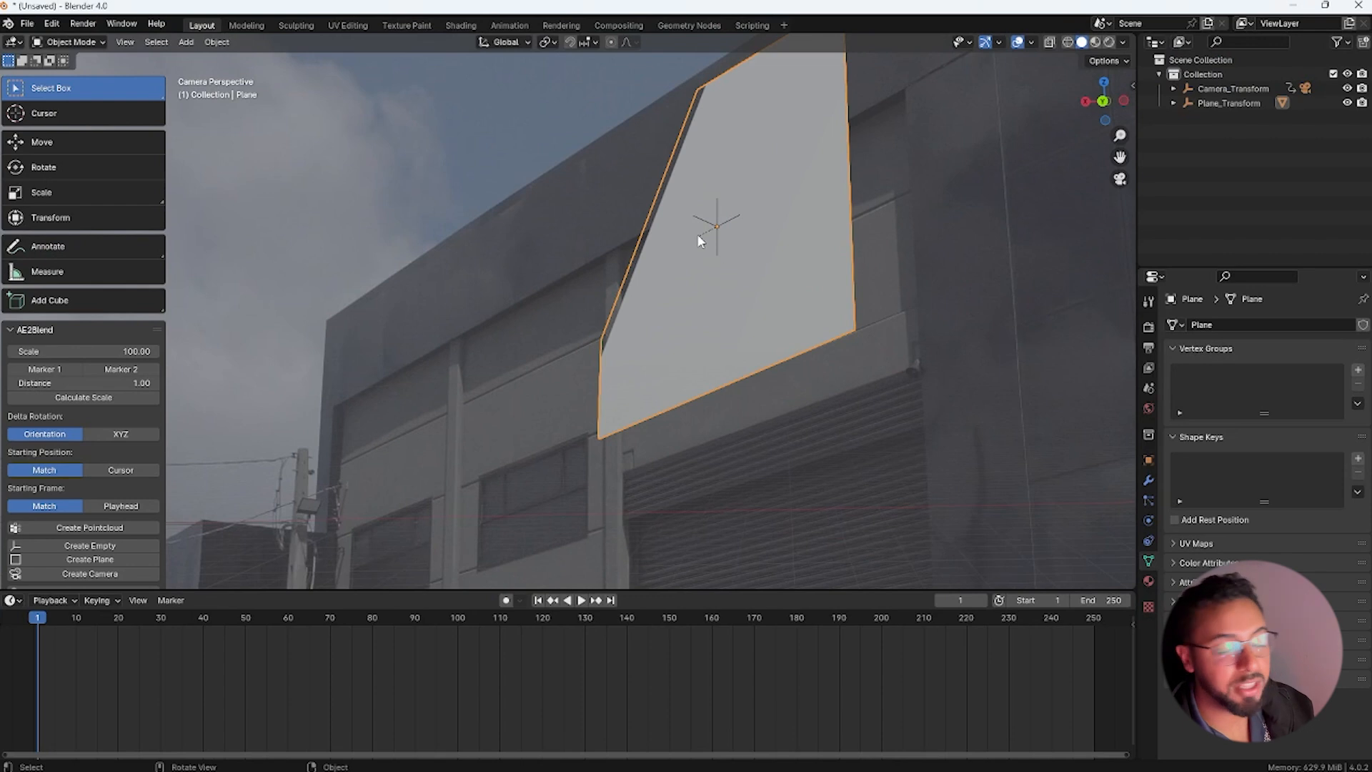
{"action": "left_click_drag", "start_coordinate": [699, 240], "coordinate": [708, 284]}
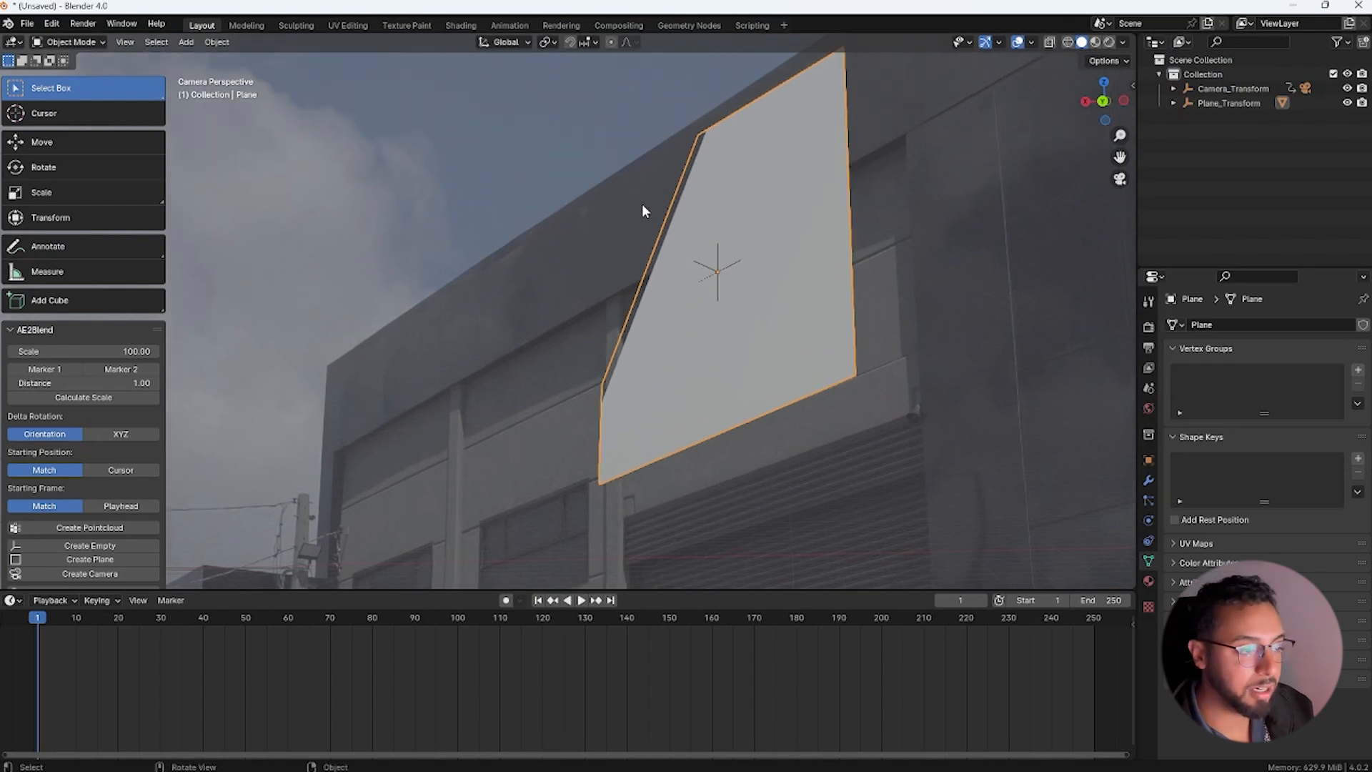
{"action": "left_click", "coordinate": [642, 205]}
{"action": "left_click", "coordinate": [670, 231]}
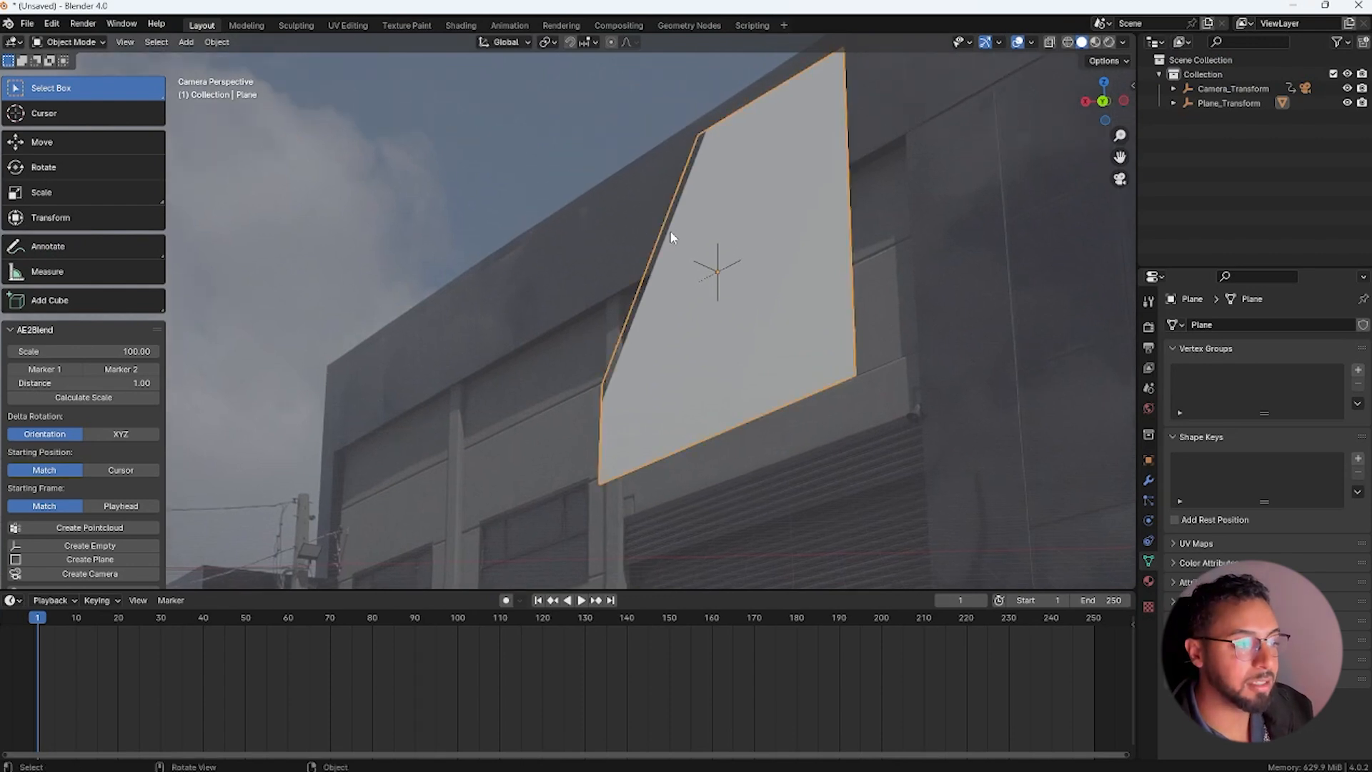
{"action": "key", "text": "g"}
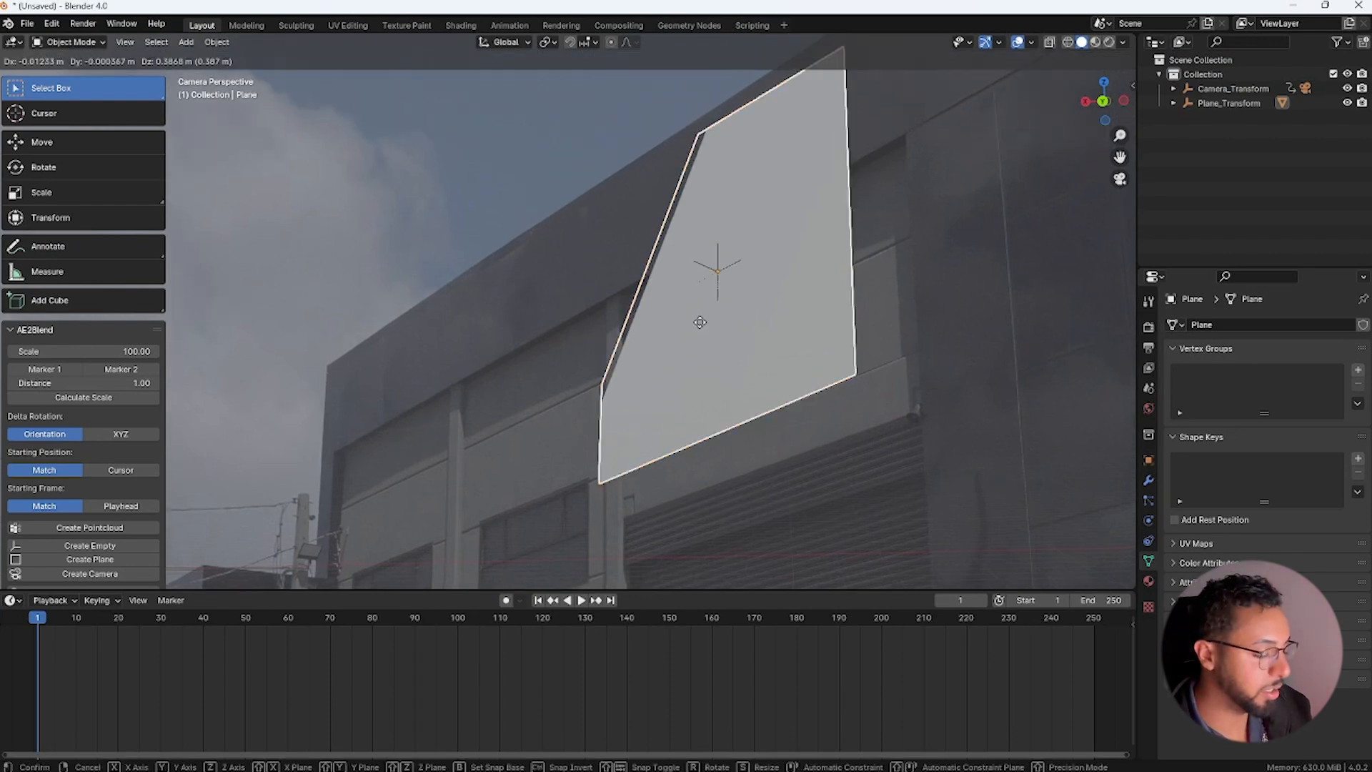
{"action": "key", "text": "y"}
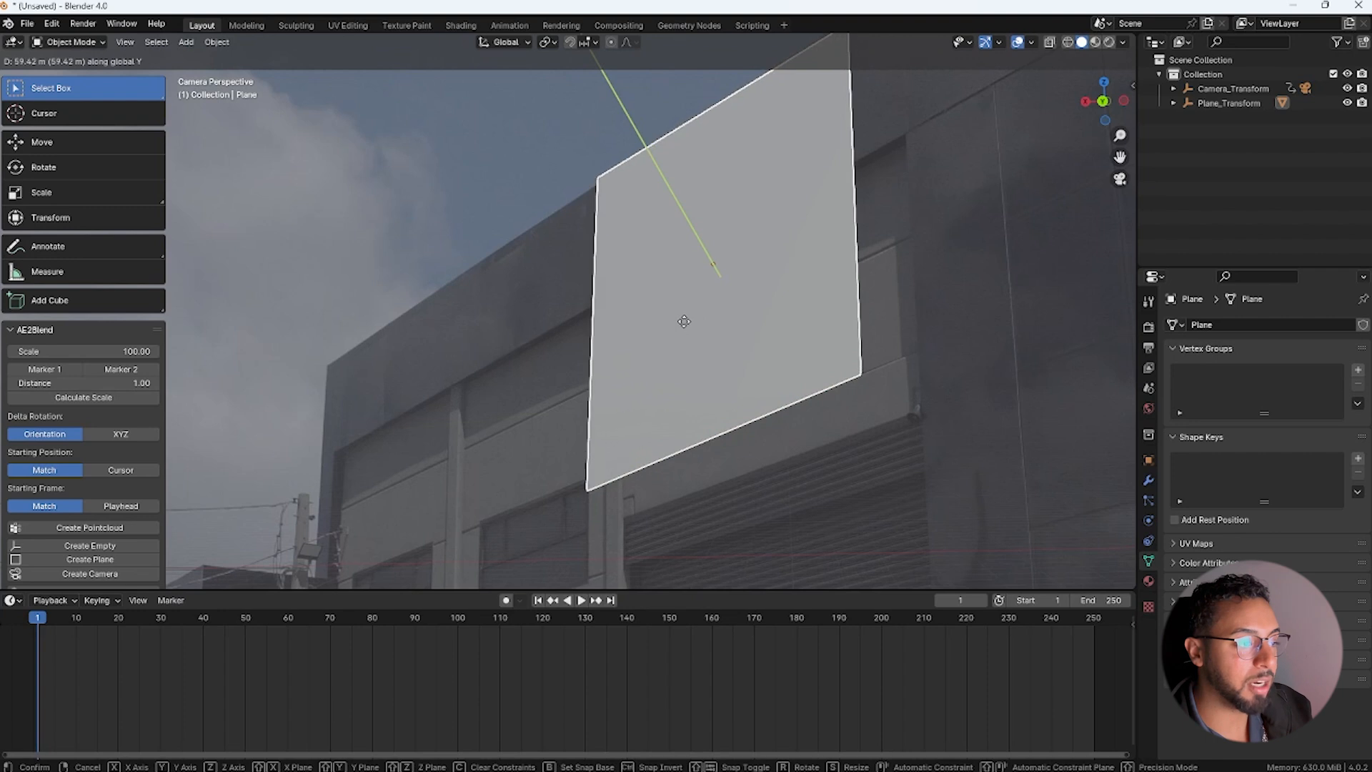
{"action": "left_click", "coordinate": [686, 323]}
{"action": "key", "text": "g"}
{"action": "key", "text": "y"}
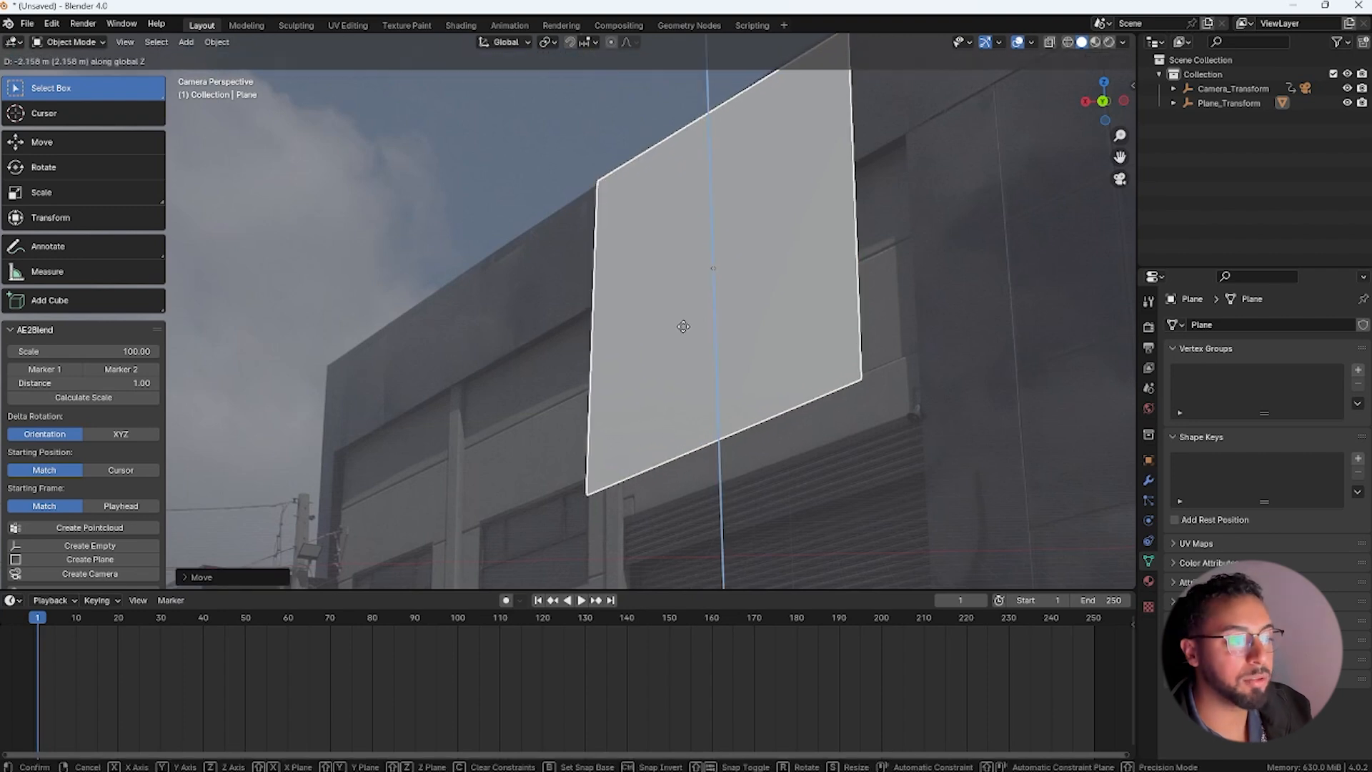
{"action": "left_click", "coordinate": [764, 295]}
Play the animation to check the moved plane's tracking, and return to the first frame
{"action": "key", "text": "space"}
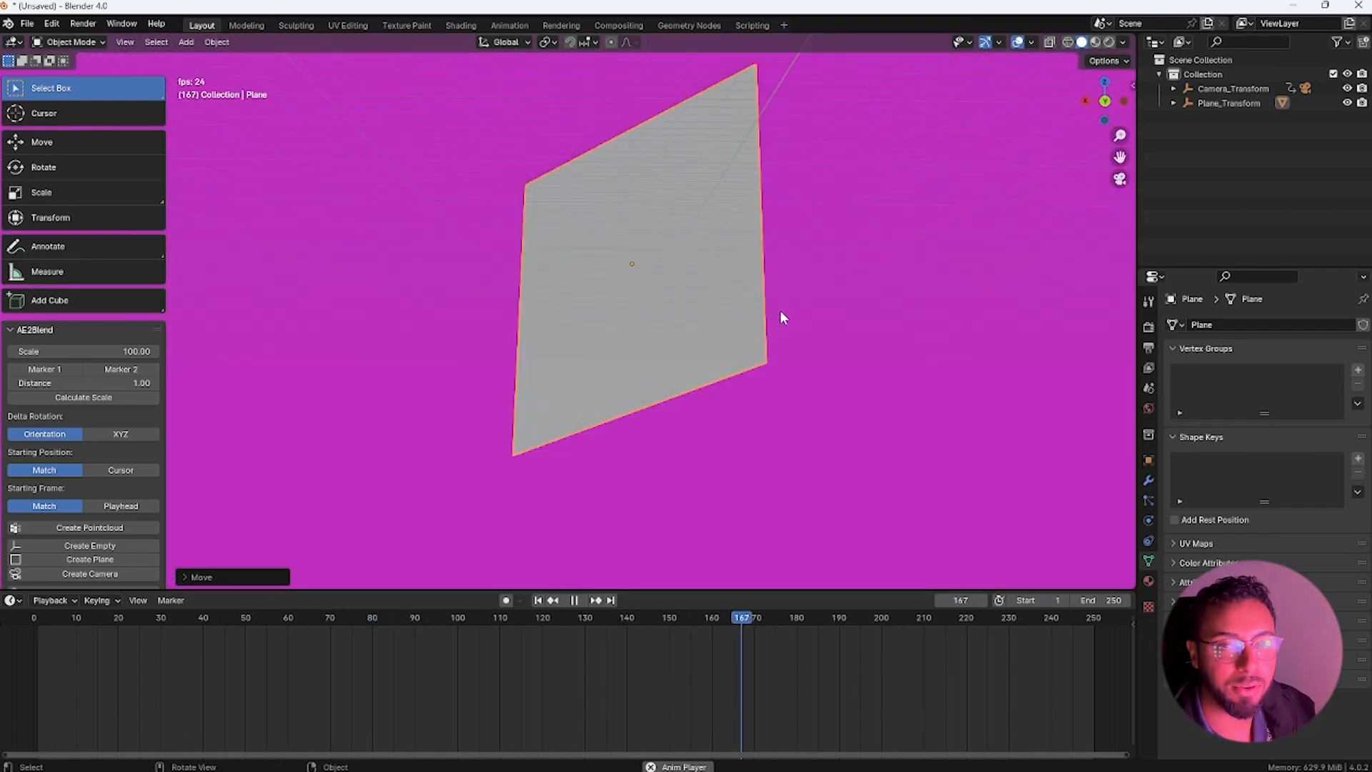
{"action": "key", "text": "space"}
{"action": "key", "text": "shift+Left"}
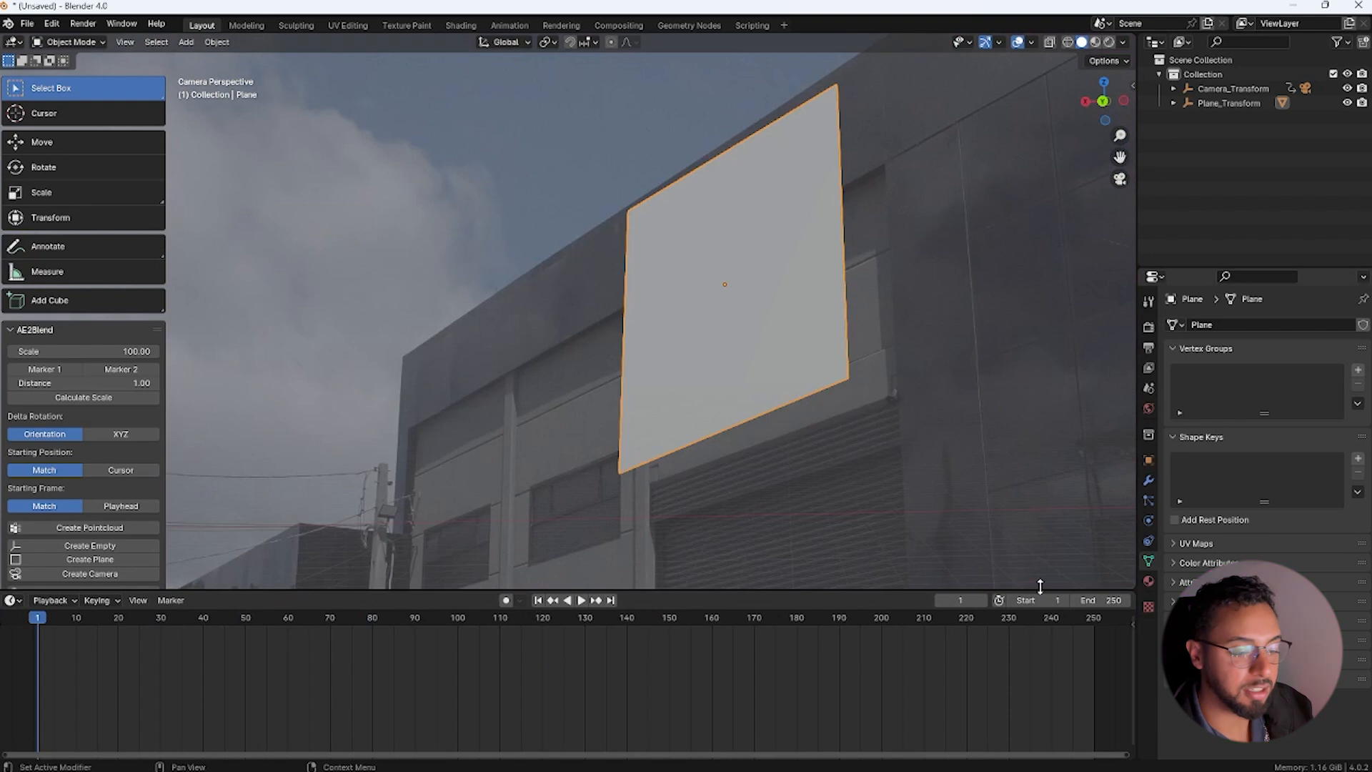
Set the animation's end frame to 146
{"action": "left_click", "coordinate": [1100, 601]}
{"action": "type", "text": "146"}
{"action": "key", "text": "Return"}
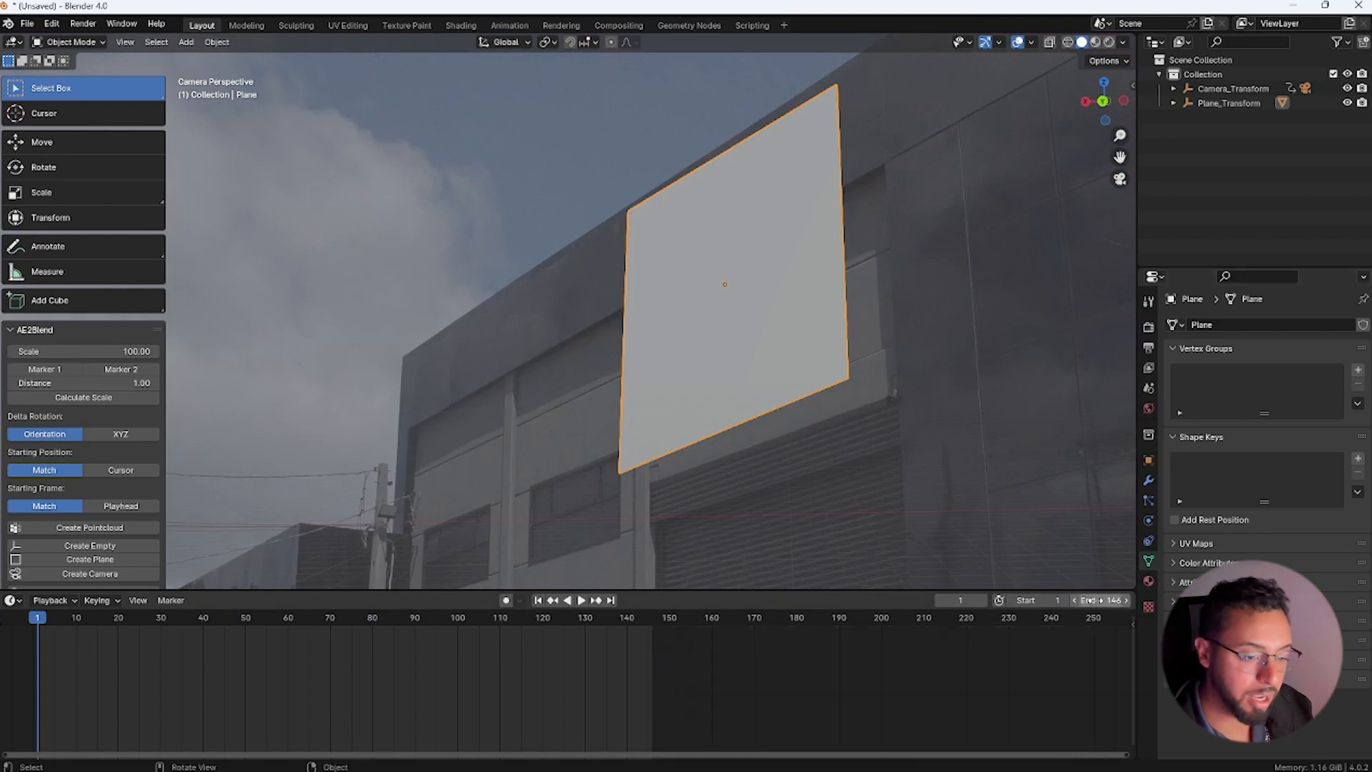
Play the shortened frame range from frame 1 and examine how the plane follows the facade in the full camera view
{"action": "left_click", "coordinate": [581, 600]}
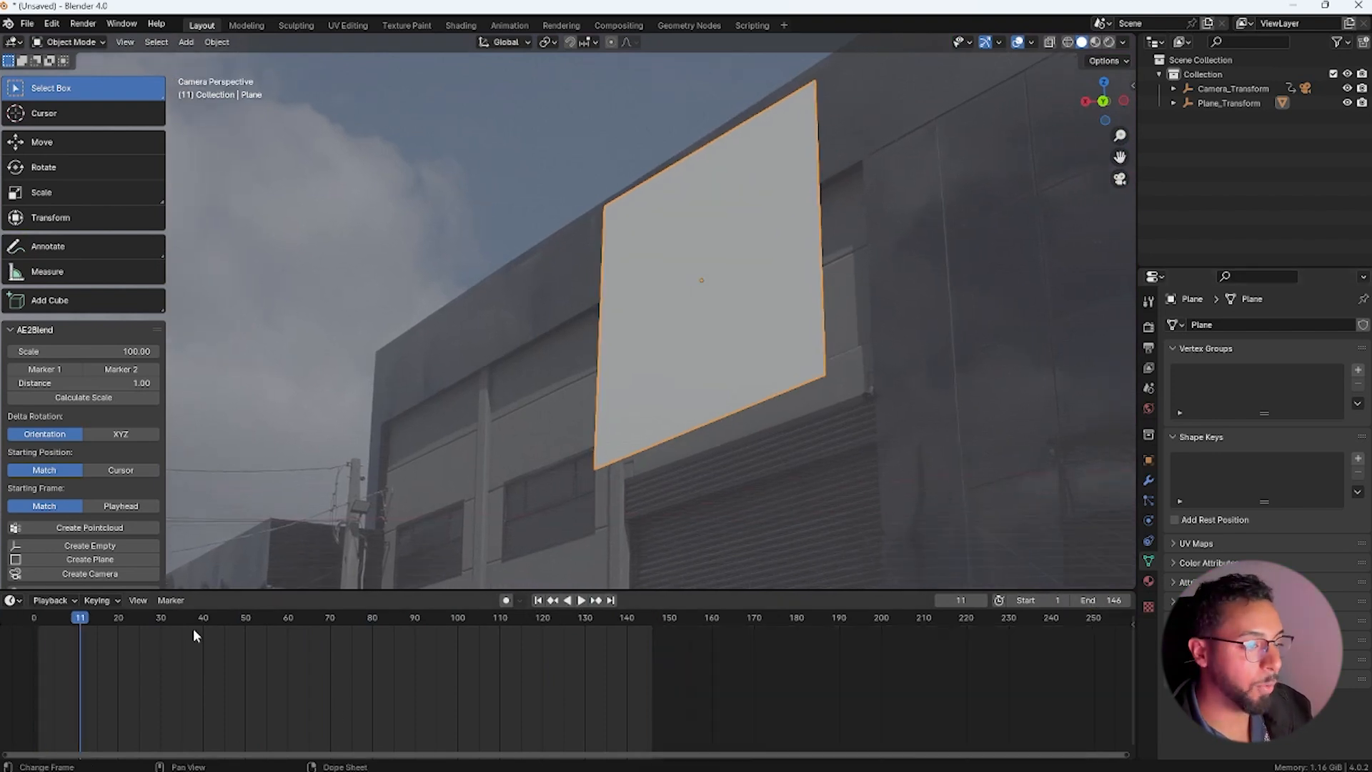
{"action": "left_click_drag", "start_coordinate": [83, 619], "coordinate": [36, 619]}
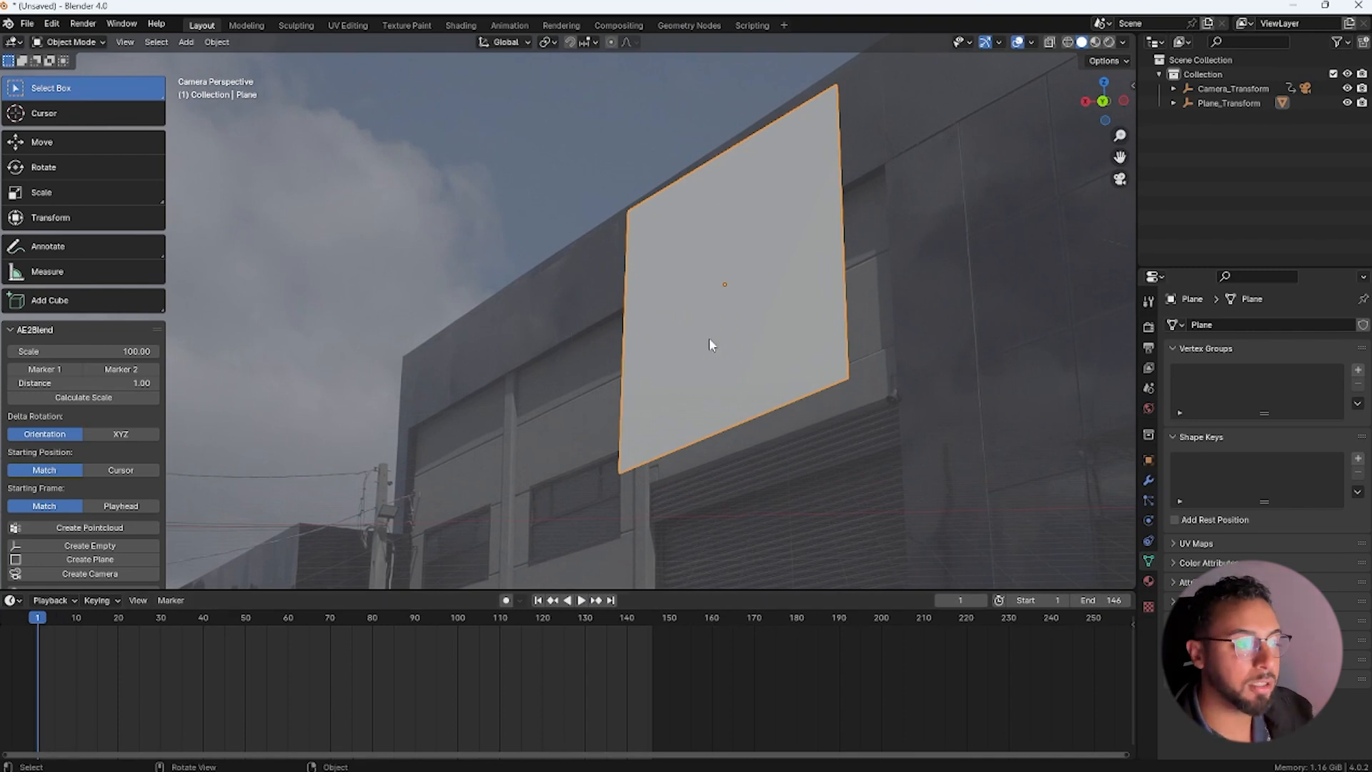
{"action": "key", "text": "space"}
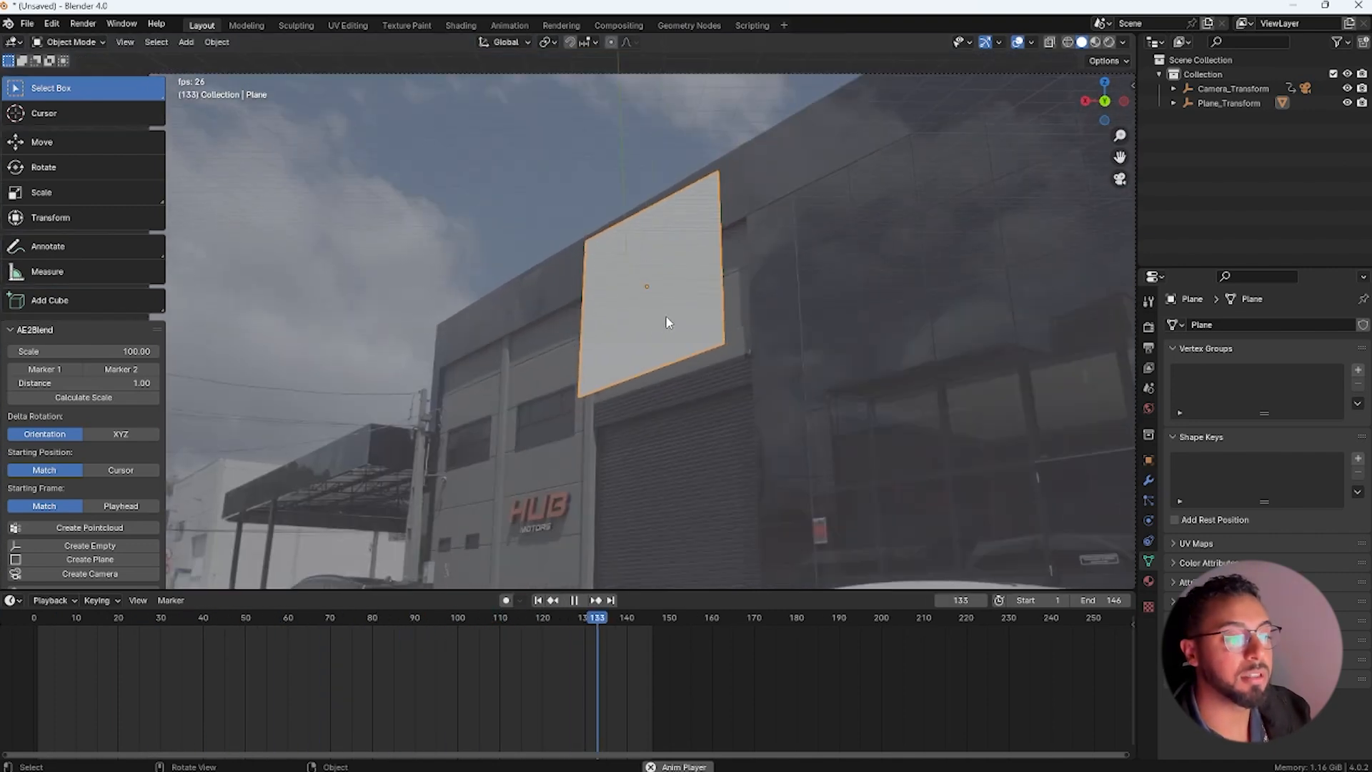
{"action": "scroll", "coordinate": [668, 323], "scroll_direction": "down", "scroll_amount": 1}
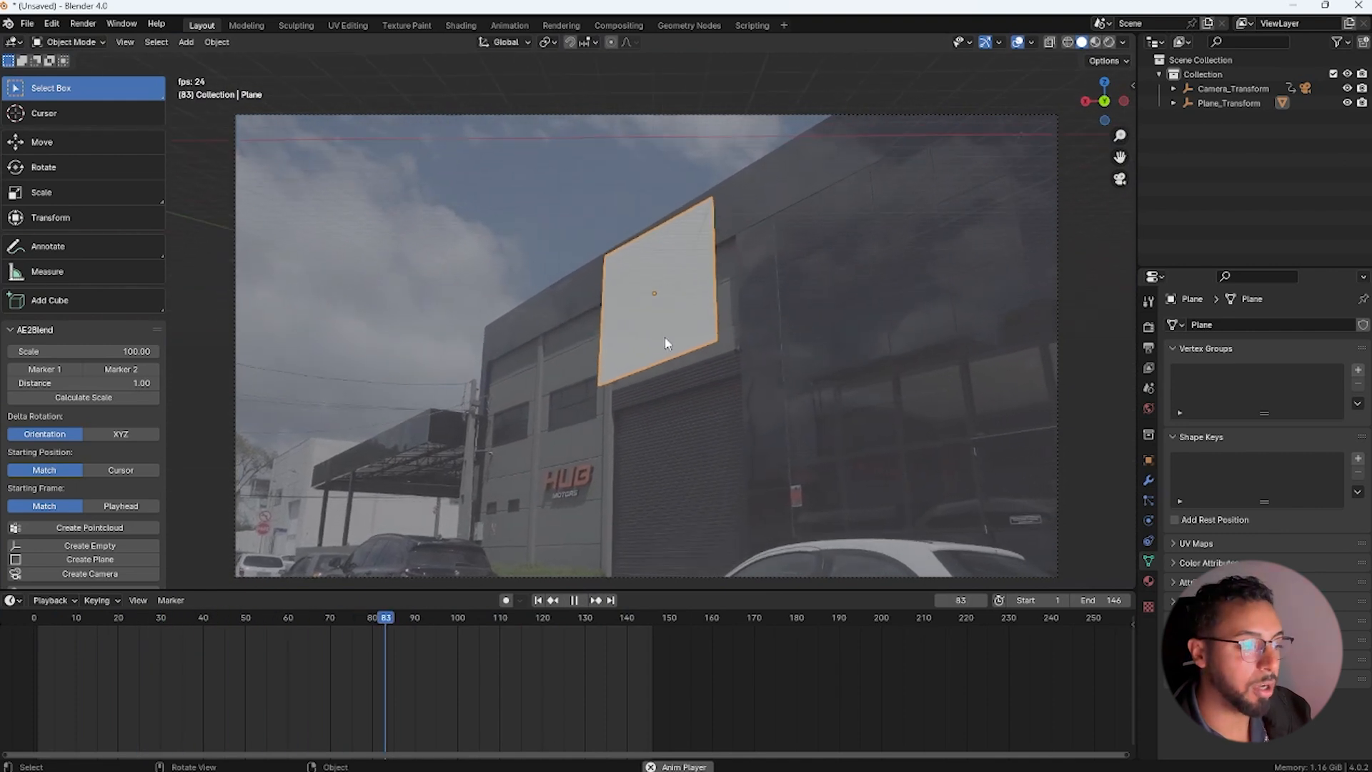
{"action": "key", "text": "space"}
Move the plane about -28 m along the global Y axis and scale it down slightly
{"action": "key", "text": "g"}
{"action": "key", "text": "y"}
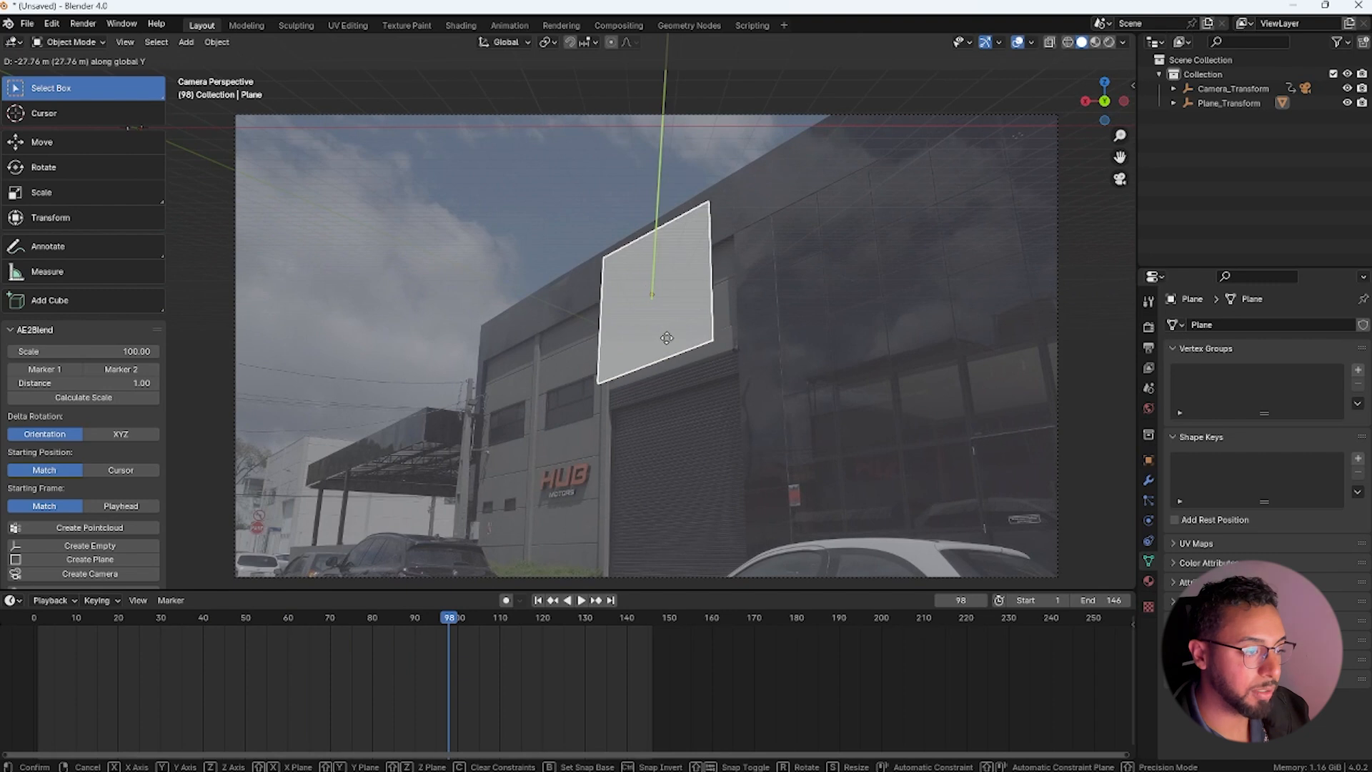
{"action": "left_click", "coordinate": [666, 337]}
{"action": "key", "text": "s"}
{"action": "left_click", "coordinate": [697, 329]}
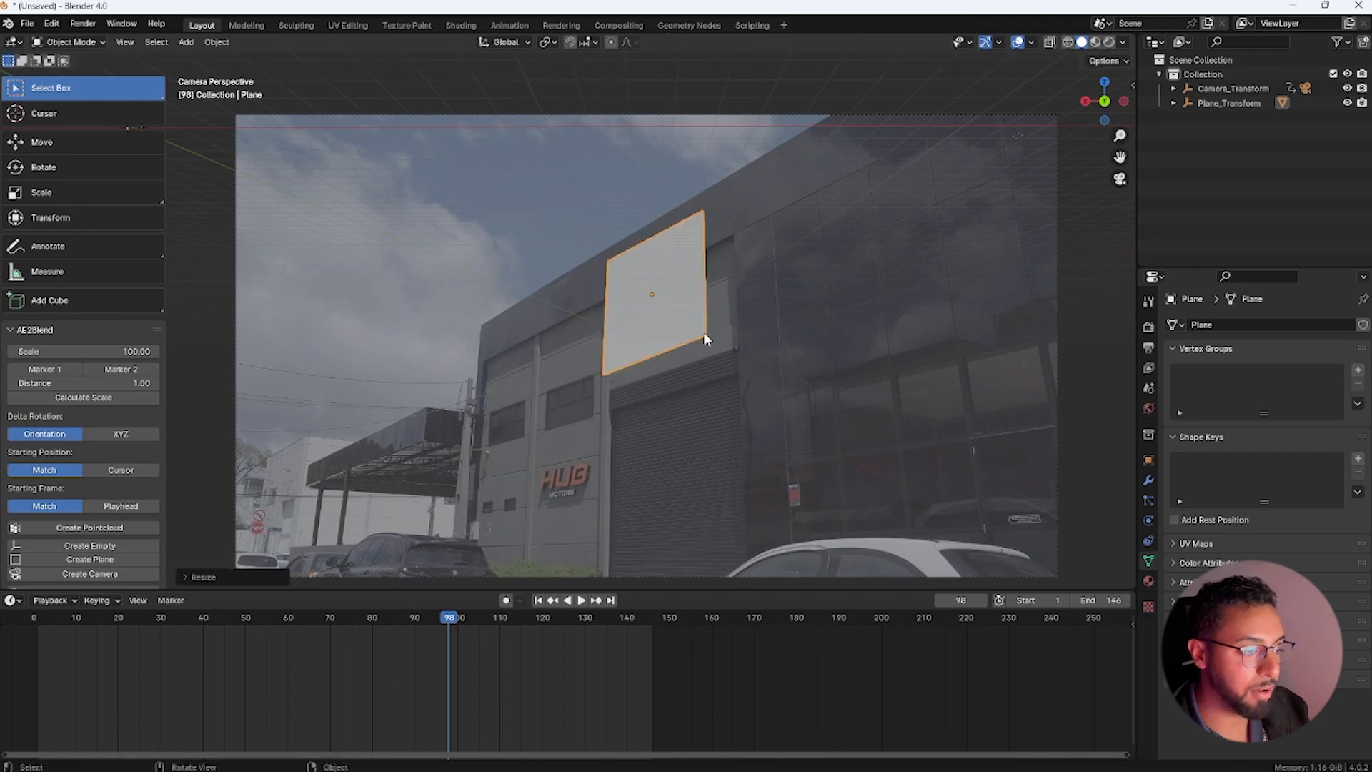
Replay the animation from the start to check the resized plane against the building
{"action": "key", "text": "space"}
{"action": "left_click", "coordinate": [541, 601]}
{"action": "key", "text": "space"}
Adjust the plane's height along the global Z axis and move it about 31 m along Y onto the facade
{"action": "key", "text": "g"}
{"action": "key", "text": "y"}
{"action": "key", "text": "x"}
{"action": "key", "text": "z"}
{"action": "key", "text": "x"}
{"action": "key", "text": "z"}
{"action": "left_click", "coordinate": [706, 362]}
{"action": "key", "text": "g"}
{"action": "key", "text": "y"}
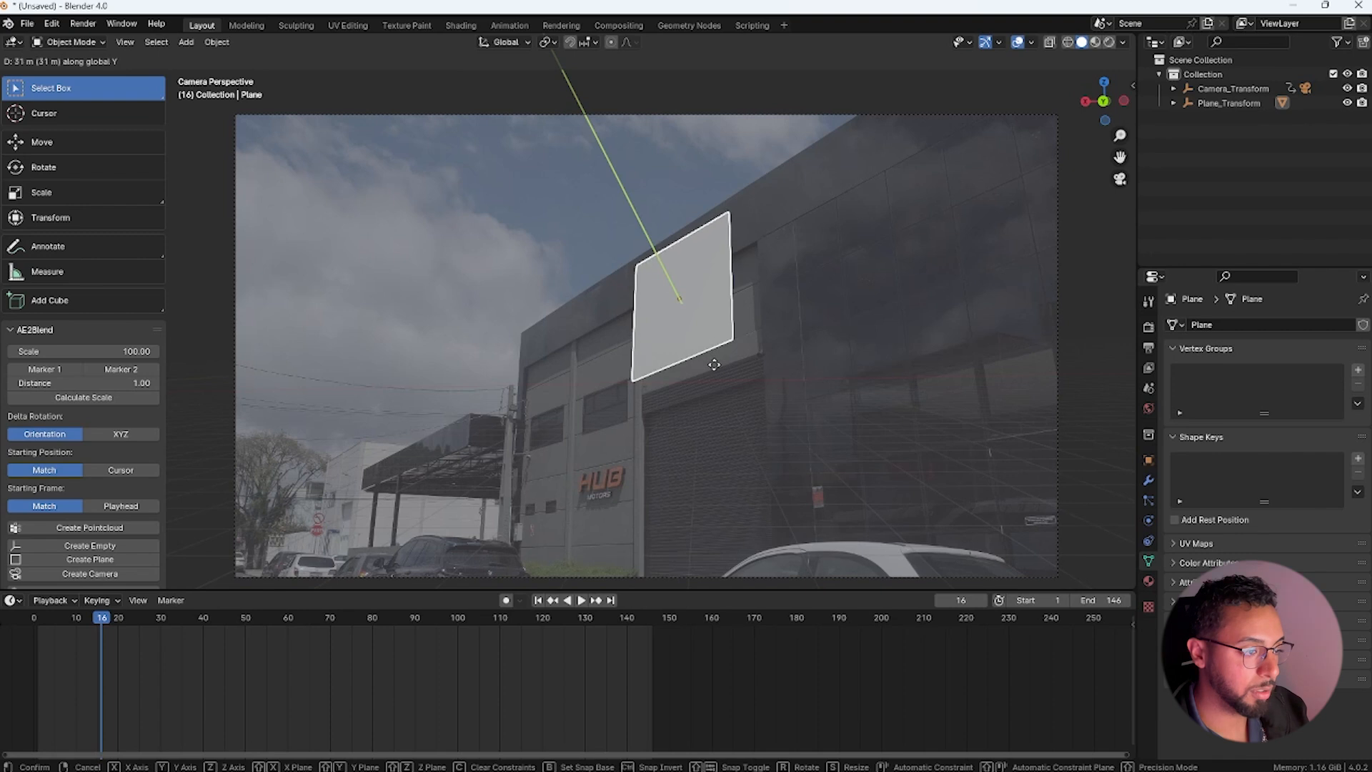
{"action": "left_click", "coordinate": [715, 365]}
Play the animation to check the plane's new position, and return to frame 1
{"action": "key", "text": "space"}
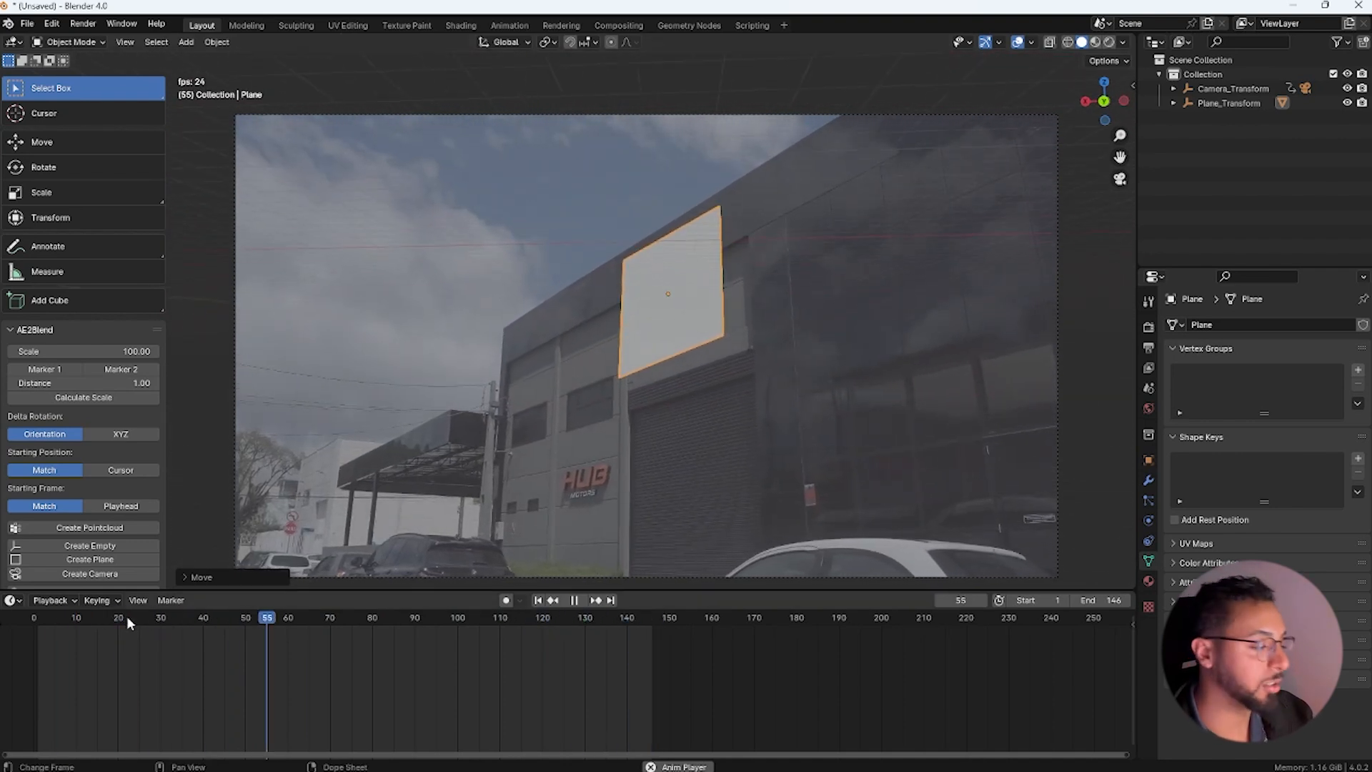
{"action": "key", "text": "space"}
{"action": "left_click_drag", "start_coordinate": [239, 616], "coordinate": [39, 631]}
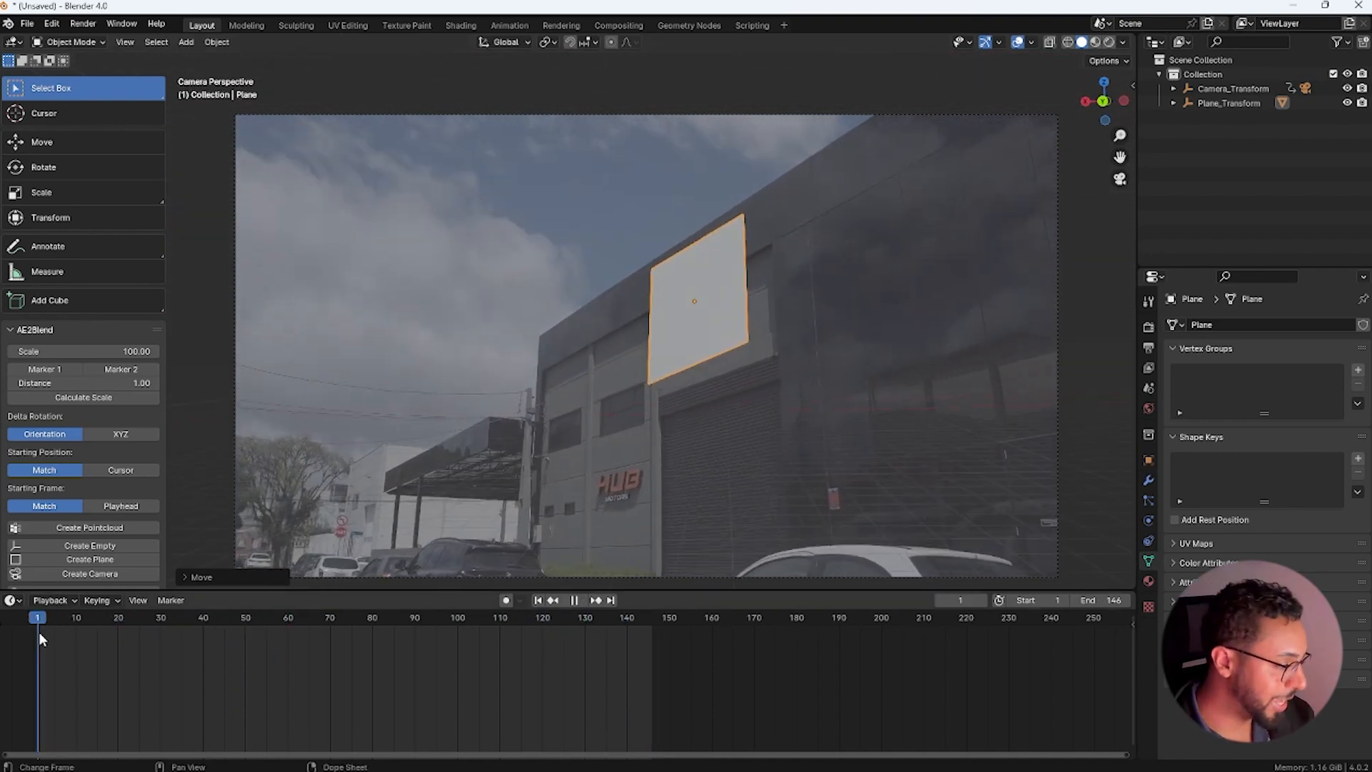
Shift the plane along the global Y axis at frame 1 to refine its depth against the facade
{"action": "key", "text": "g"}
{"action": "key", "text": "y"}
{"action": "left_click", "coordinate": [791, 388]}
Check how the plane sticks to the facade during playback, and go back to frame 1
{"action": "key", "text": "space"}
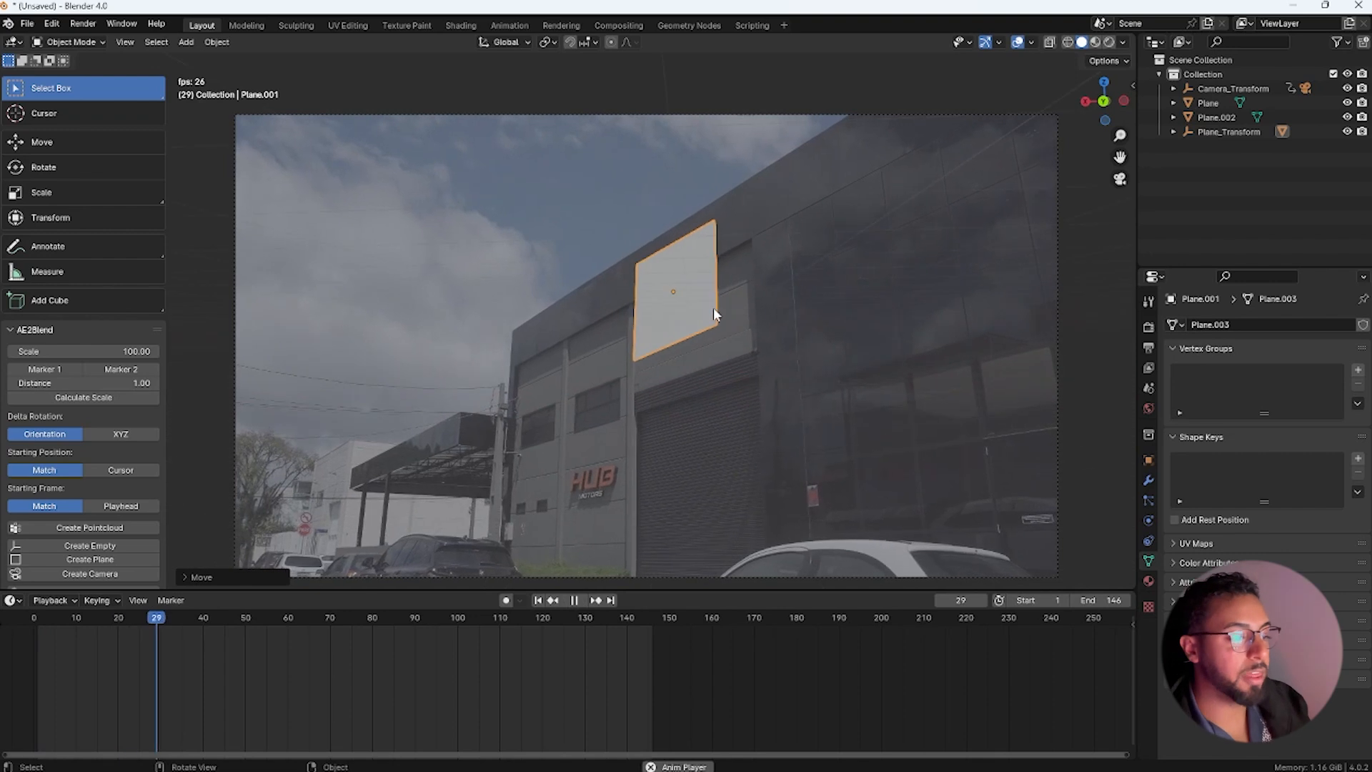
{"action": "key", "text": "space"}
{"action": "left_click_drag", "start_coordinate": [190, 619], "coordinate": [38, 624]}
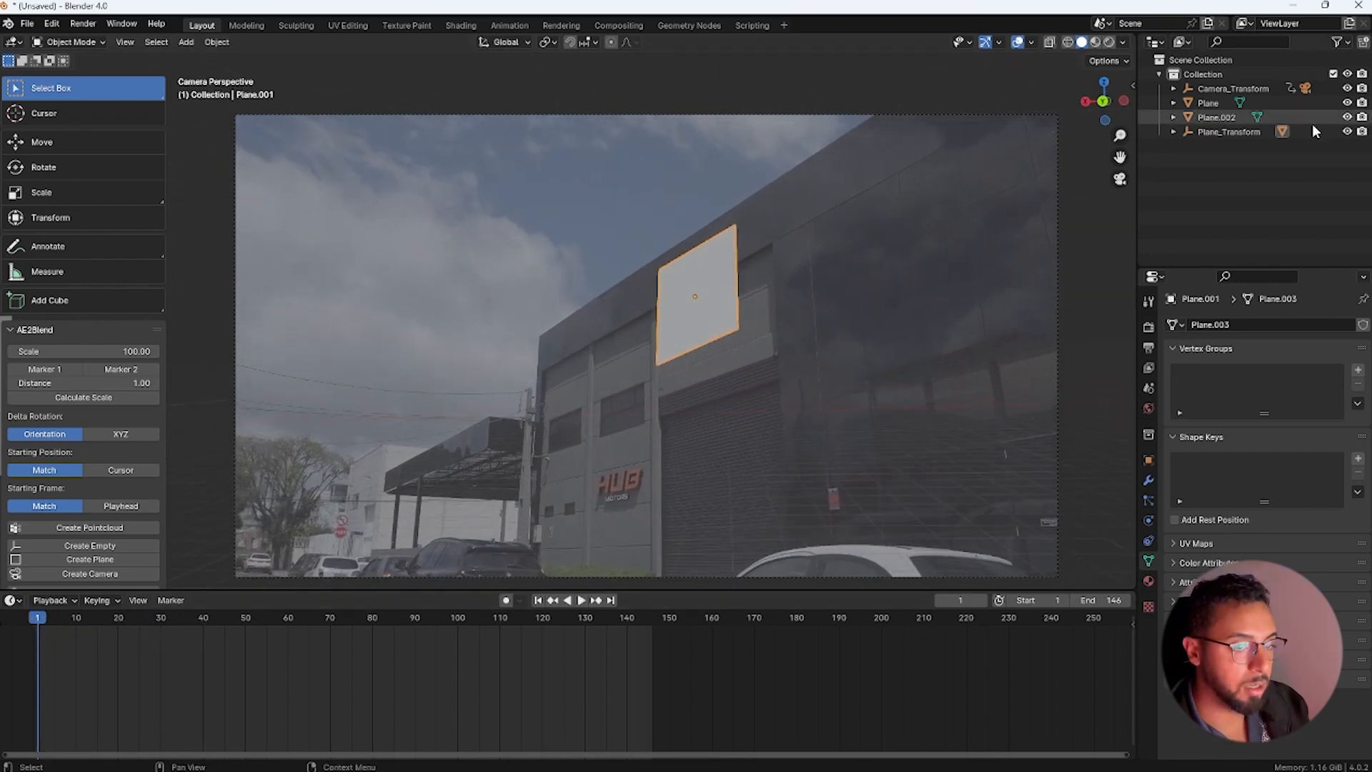
Duplicate the facade plane in place under Plane_Transform and delete the original Plane.001
{"action": "left_click", "coordinate": [1218, 133]}
{"action": "left_click", "coordinate": [670, 321]}
{"action": "key", "text": "shift+d"}
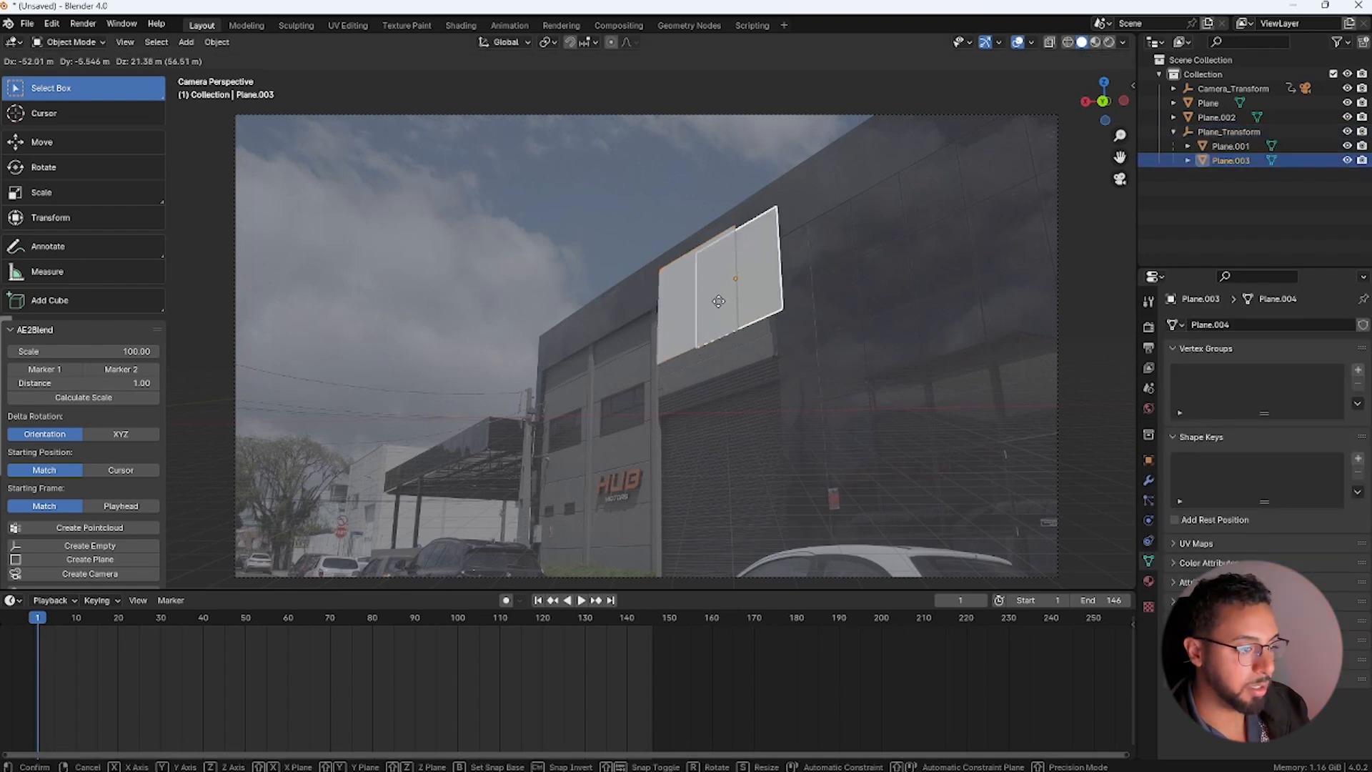
{"action": "right_click", "coordinate": [707, 312]}
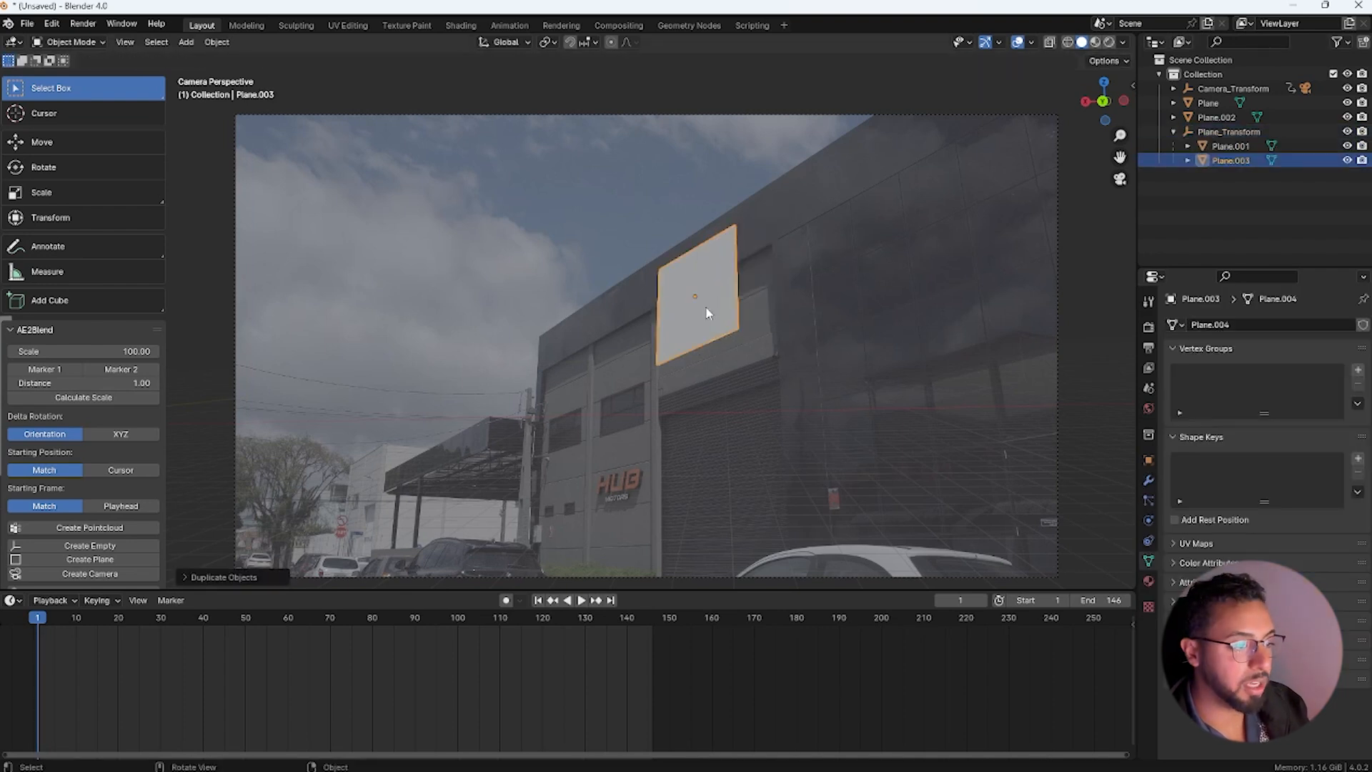
{"action": "key", "text": "Delete"}
{"action": "left_click", "coordinate": [1291, 147]}
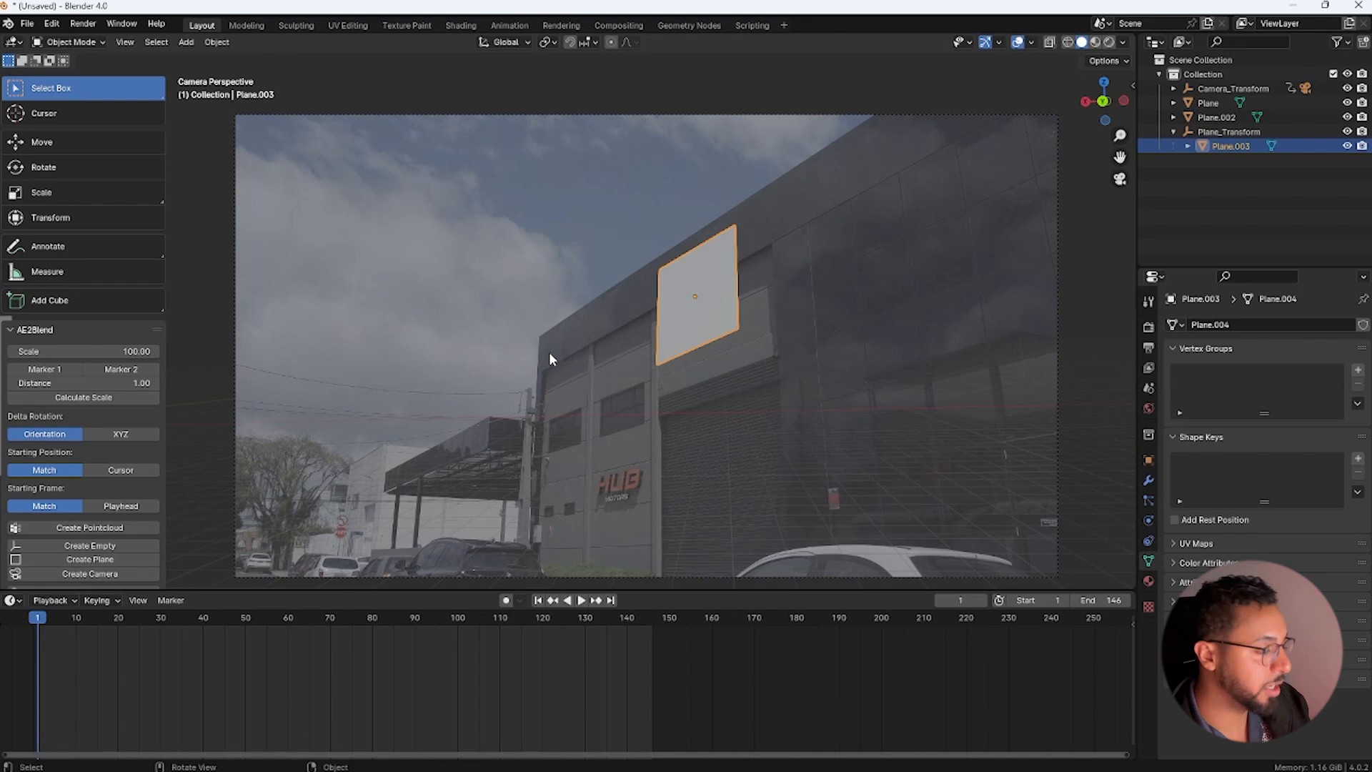
Add an Archemedian spiral curve to the scene
{"action": "key", "text": "shift+a"}
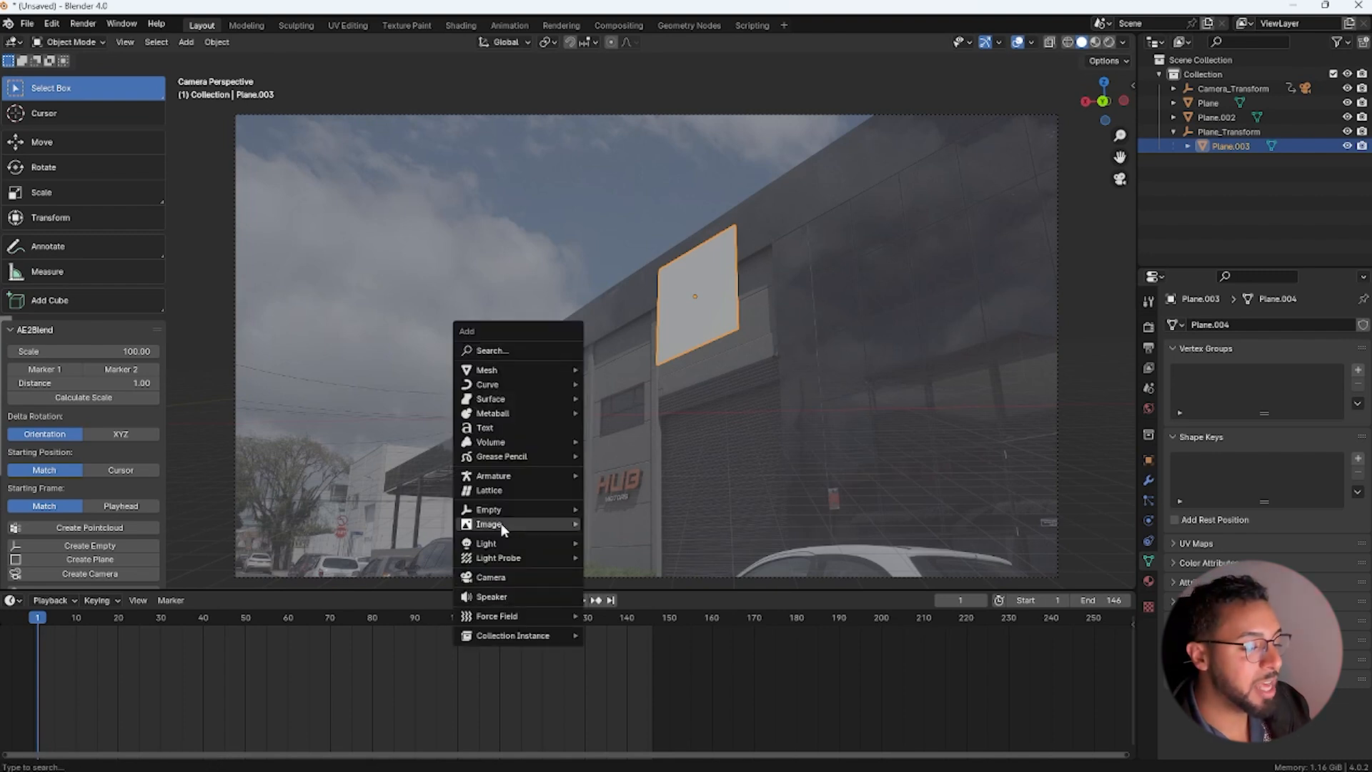
{"action": "mouse_move", "coordinate": [523, 391]}
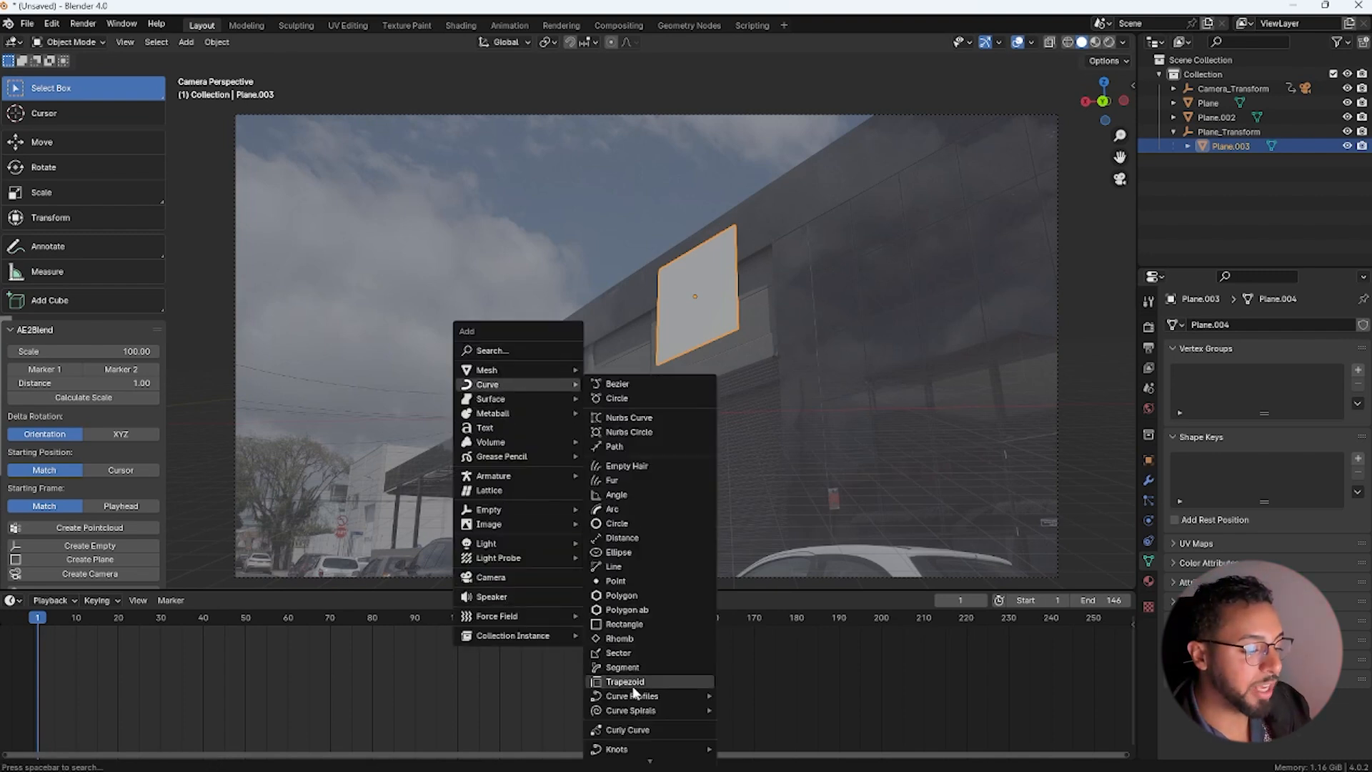
{"action": "mouse_move", "coordinate": [638, 712]}
{"action": "left_click", "coordinate": [769, 662]}
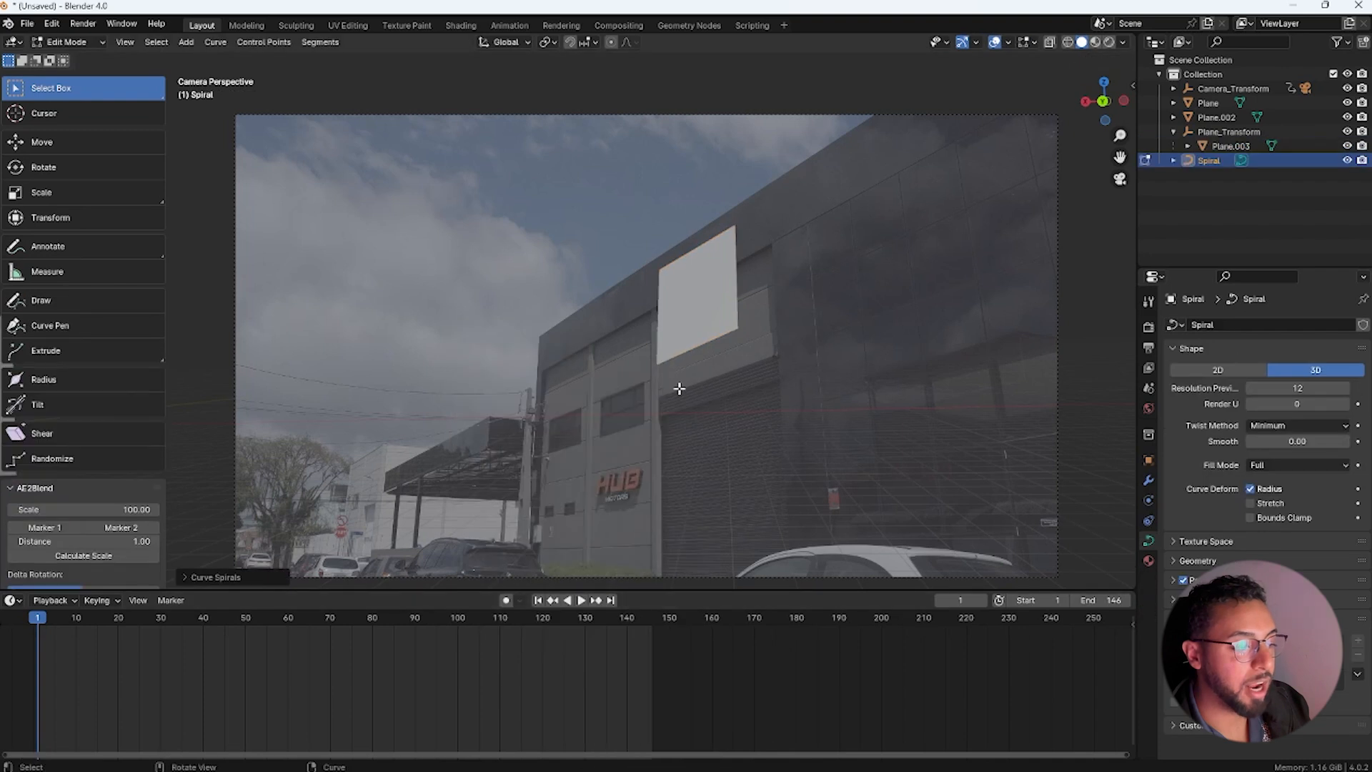
{"action": "scroll", "coordinate": [646, 347], "scroll_direction": "down", "scroll_amount": 3}
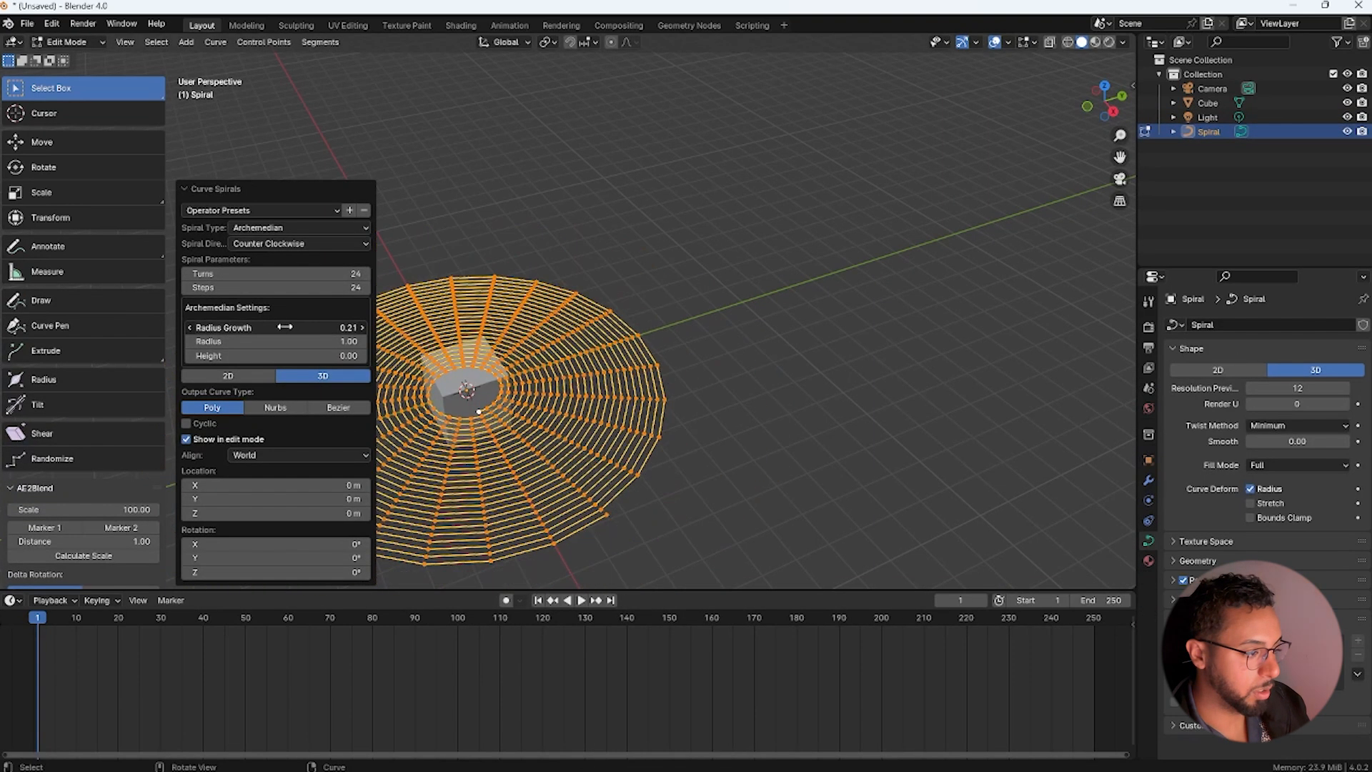
Set the spiral to 9 turns, 22 steps, radius growth 0.06 and radius 1.54, then try a height and reset it to 0
{"action": "left_click_drag", "start_coordinate": [283, 327], "coordinate": [351, 341]}
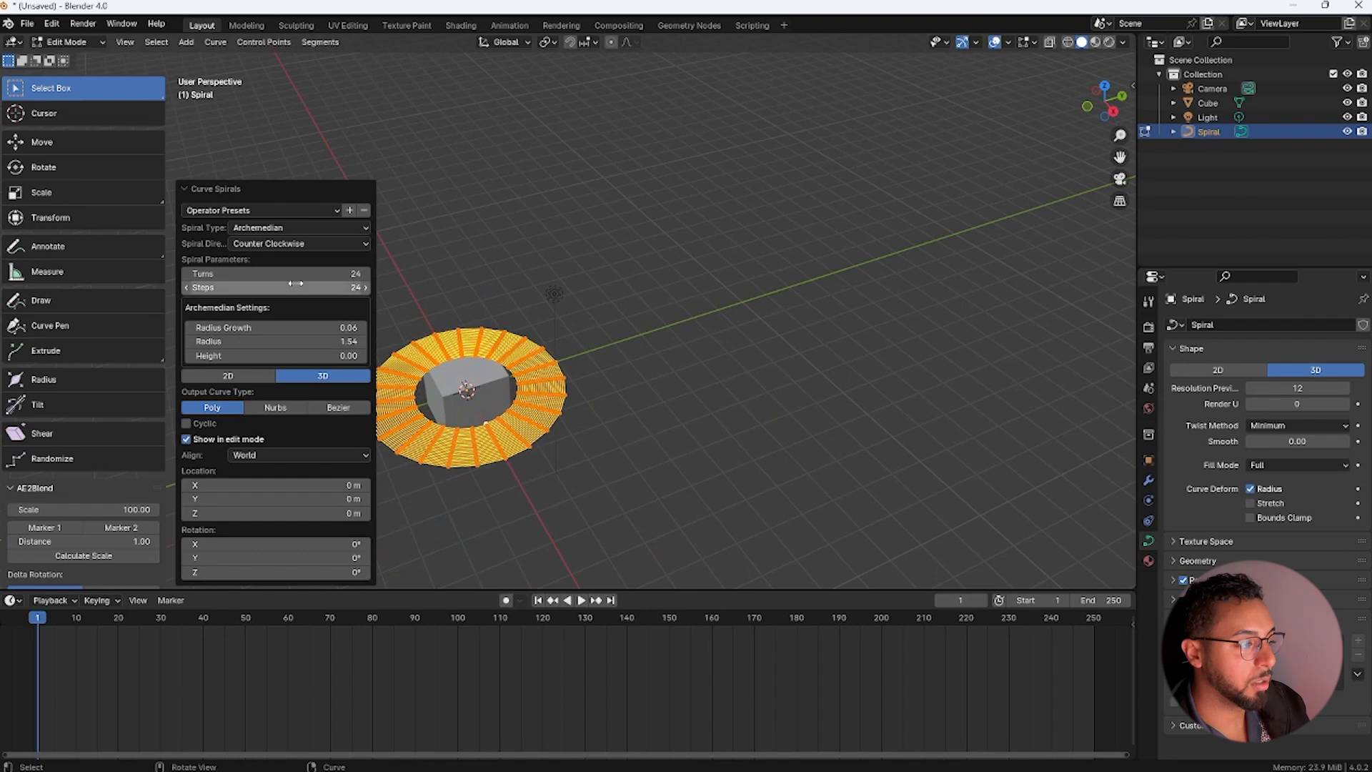
{"action": "mouse_move", "coordinate": [296, 287]}
{"action": "left_mouse_down"}
{"action": "mouse_move", "coordinate": [275, 288]}
{"action": "mouse_move", "coordinate": [297, 288]}
{"action": "mouse_move", "coordinate": [288, 274]}
{"action": "left_mouse_up"}
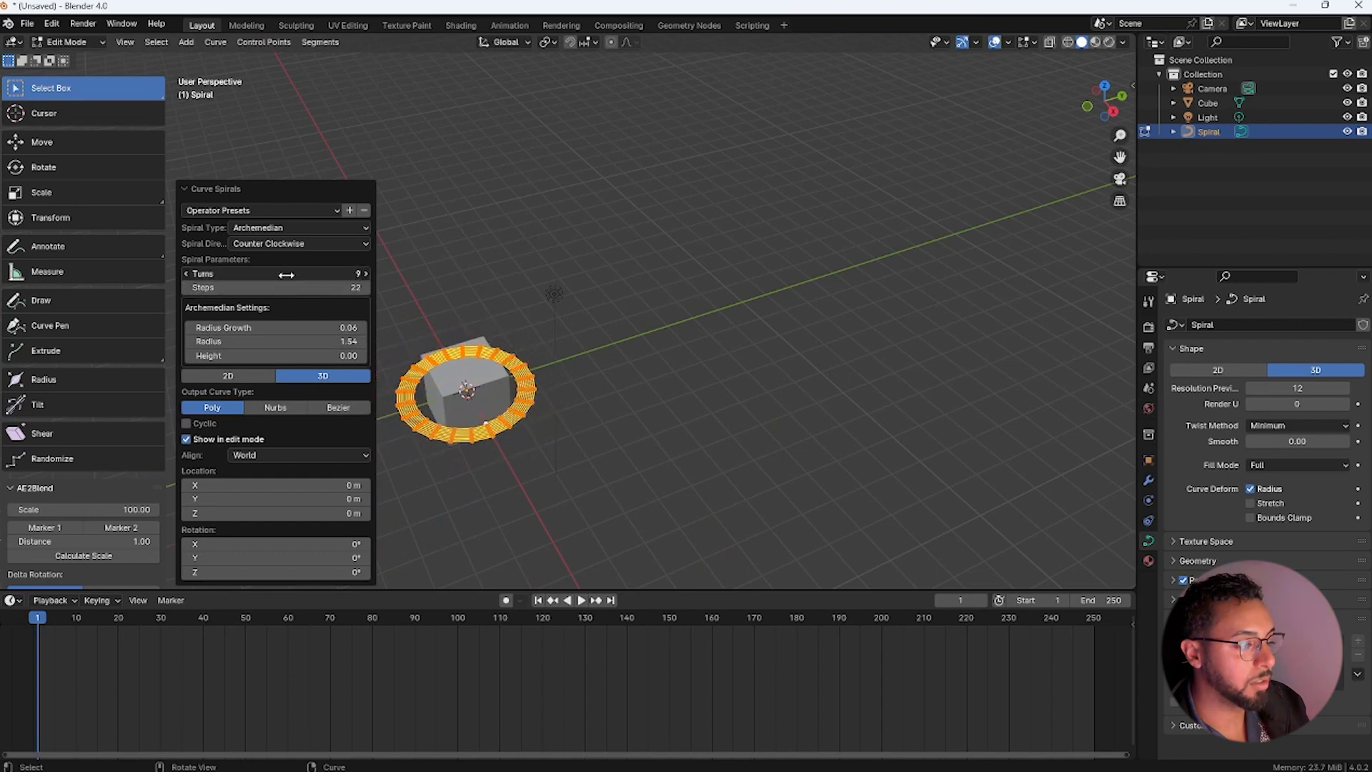
{"action": "left_click_drag", "start_coordinate": [310, 356], "coordinate": [564, 389]}
{"action": "left_click", "coordinate": [277, 356]}
{"action": "type", "text": "0"}
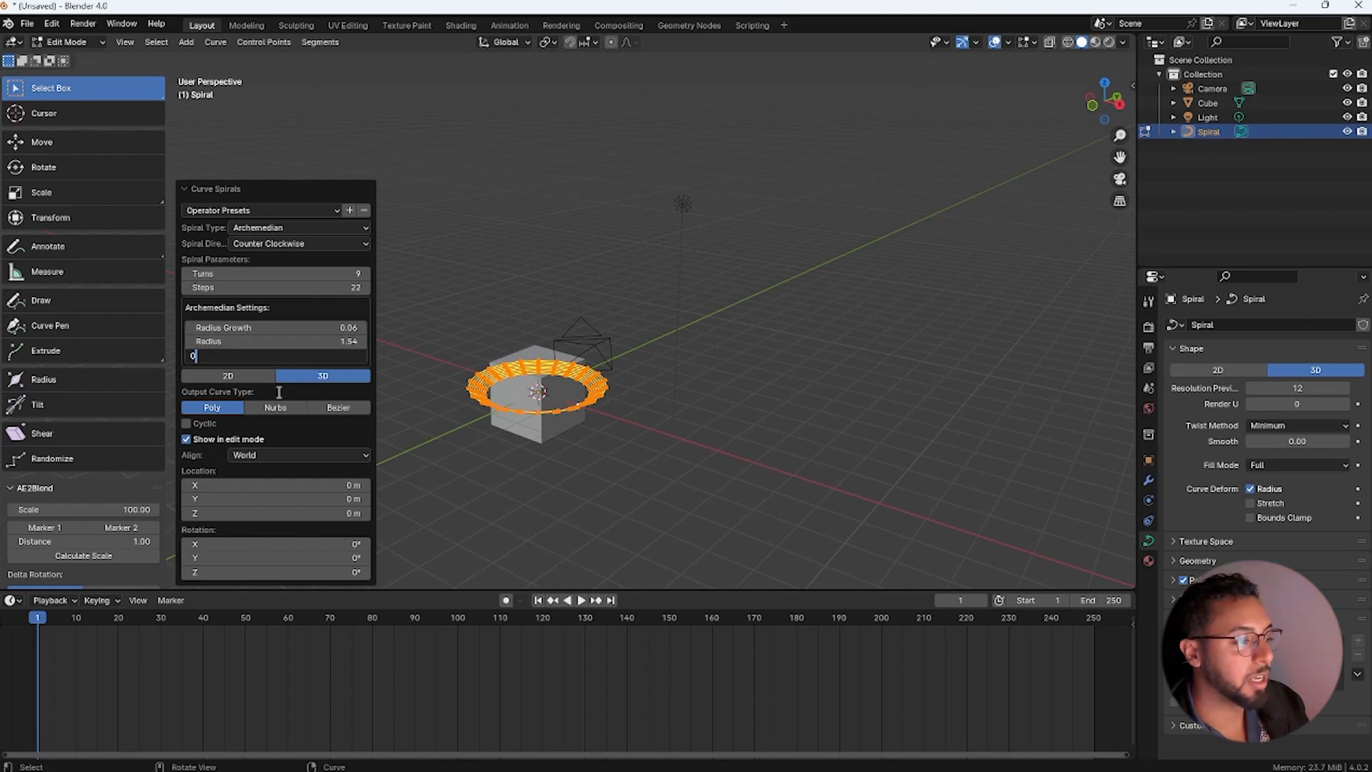
{"action": "key", "text": "Return"}
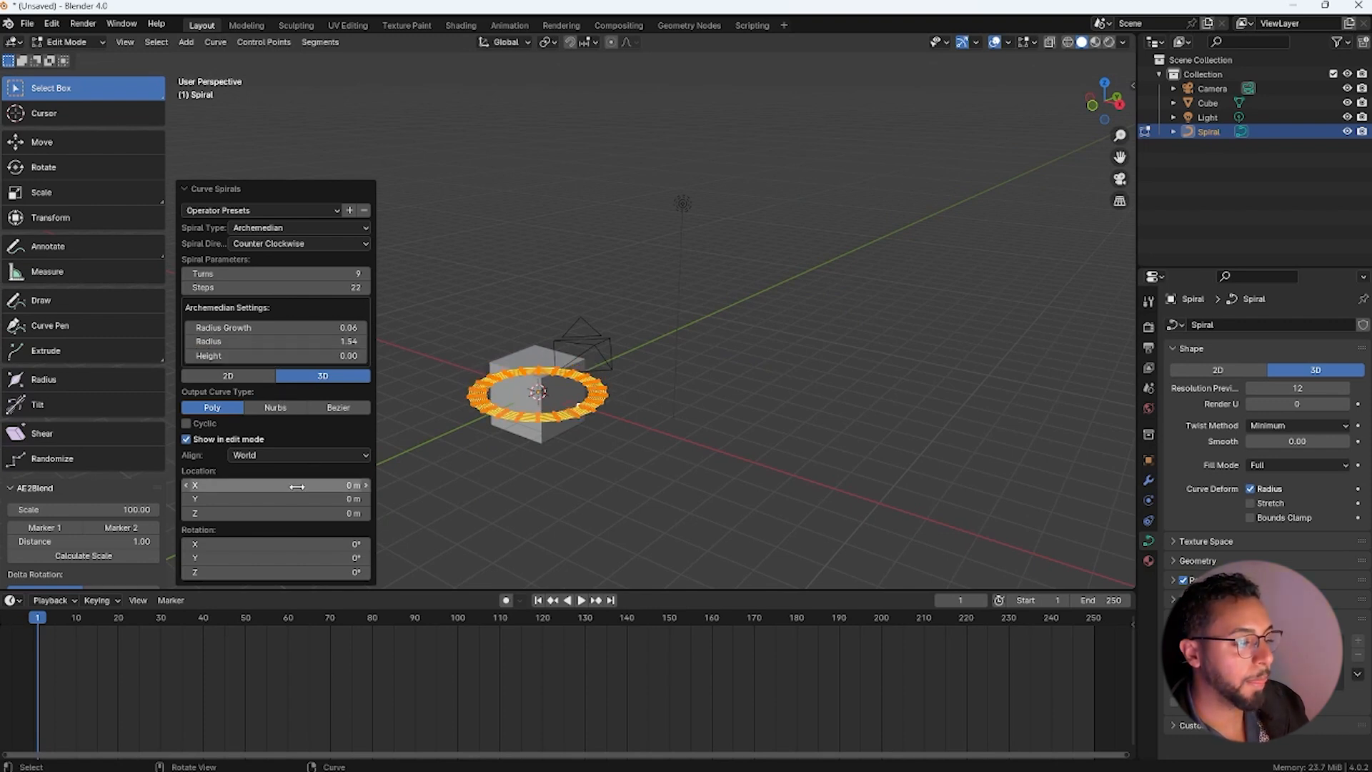
Reshape the spiral to 13 turns, 21 steps, radius growth -0.09 and radius 2.26
{"action": "left_click_drag", "start_coordinate": [343, 290], "coordinate": [338, 288]}
{"action": "scroll", "coordinate": [546, 404], "scroll_direction": "up", "scroll_amount": 4}
{"action": "left_click_drag", "start_coordinate": [547, 404], "coordinate": [544, 423]}
{"action": "left_click_drag", "start_coordinate": [258, 269], "coordinate": [331, 345]}
{"action": "left_click_drag", "start_coordinate": [307, 287], "coordinate": [306, 287]}
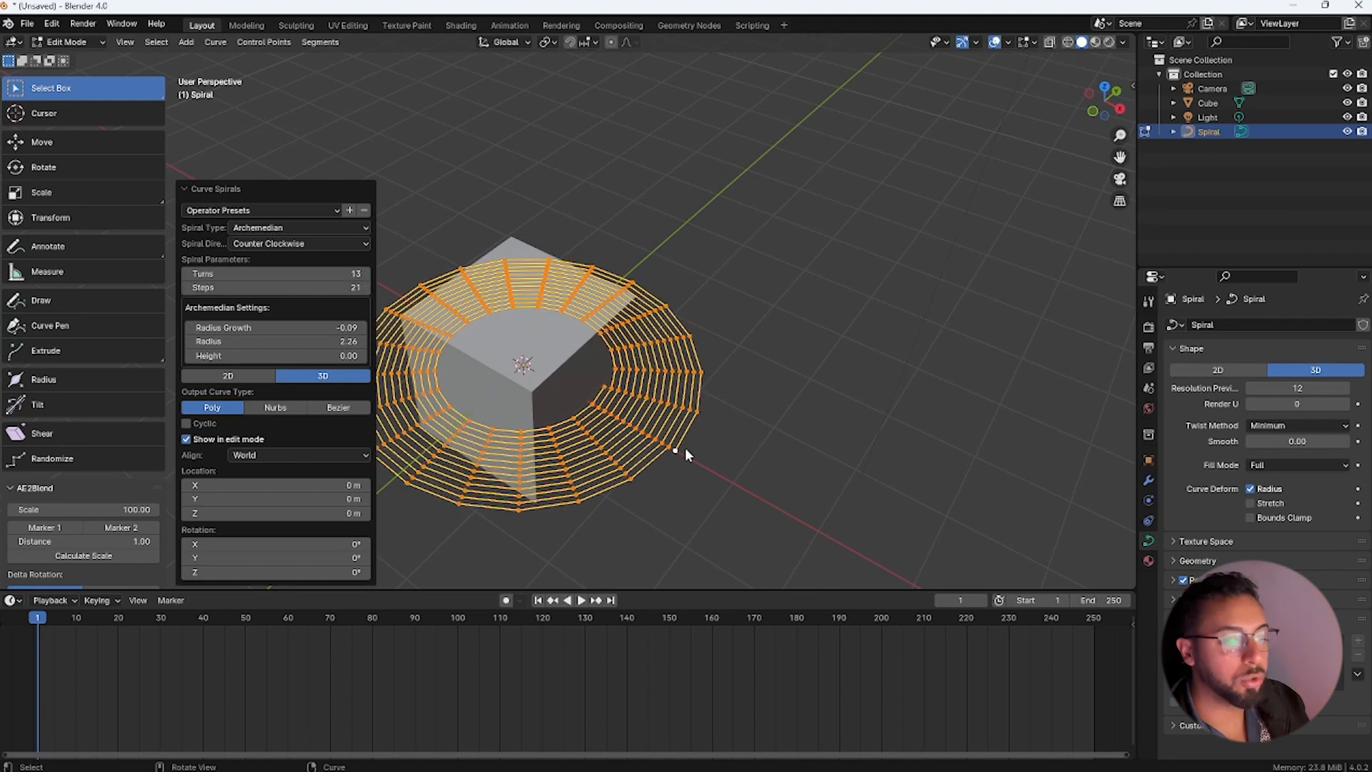
Move the spiral's outer end point about 2.54 m outward along the global X axis
{"action": "left_click", "coordinate": [676, 452]}
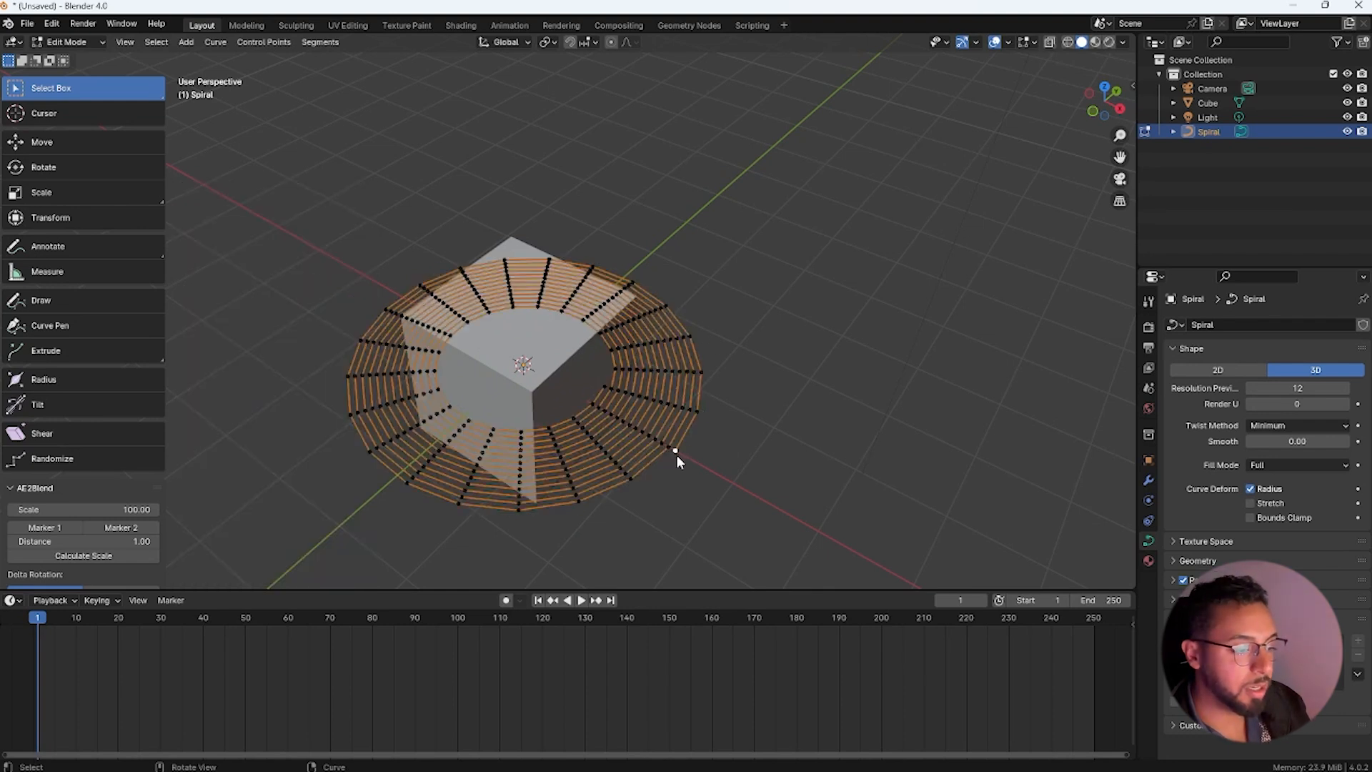
{"action": "key", "text": "g"}
{"action": "key", "text": "y"}
{"action": "key", "text": "x"}
{"action": "key", "text": "z"}
{"action": "key", "text": "x"}
{"action": "left_click", "coordinate": [897, 573]}
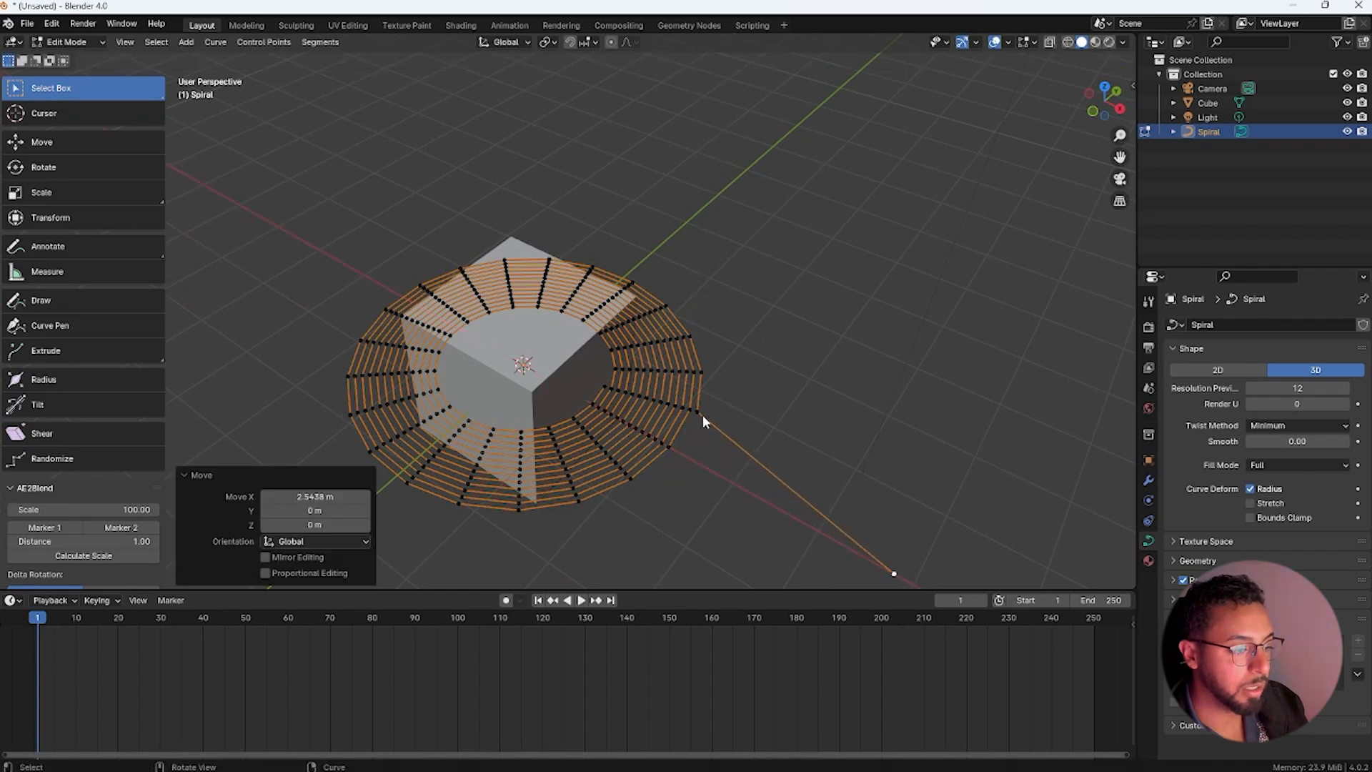
Move the point next to the spiral's extended end about 0.49 m in X, -0.24 m in Y and -0.56 m in Z
{"action": "left_click", "coordinate": [698, 413]}
{"action": "key", "text": "g"}
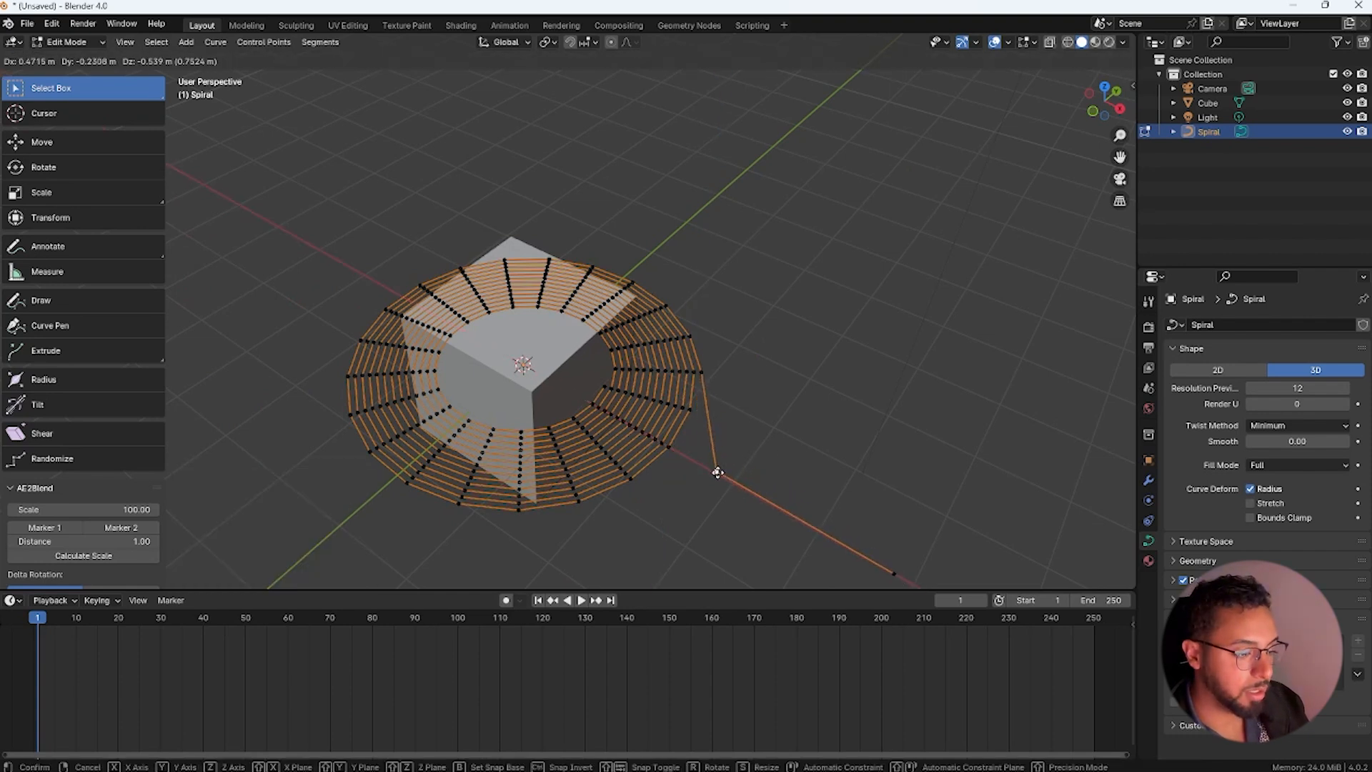
{"action": "left_click", "coordinate": [718, 475]}
{"action": "mouse_move", "coordinate": [764, 465]}
{"action": "left_mouse_down"}
{"action": "mouse_move", "coordinate": [735, 436]}
{"action": "mouse_move", "coordinate": [740, 413]}
{"action": "mouse_move", "coordinate": [763, 447]}
{"action": "left_mouse_up"}
Raise the same spiral point along the global Z axis by about 0.33 m and another 0.11 m to level the tail
{"action": "key", "text": "g"}
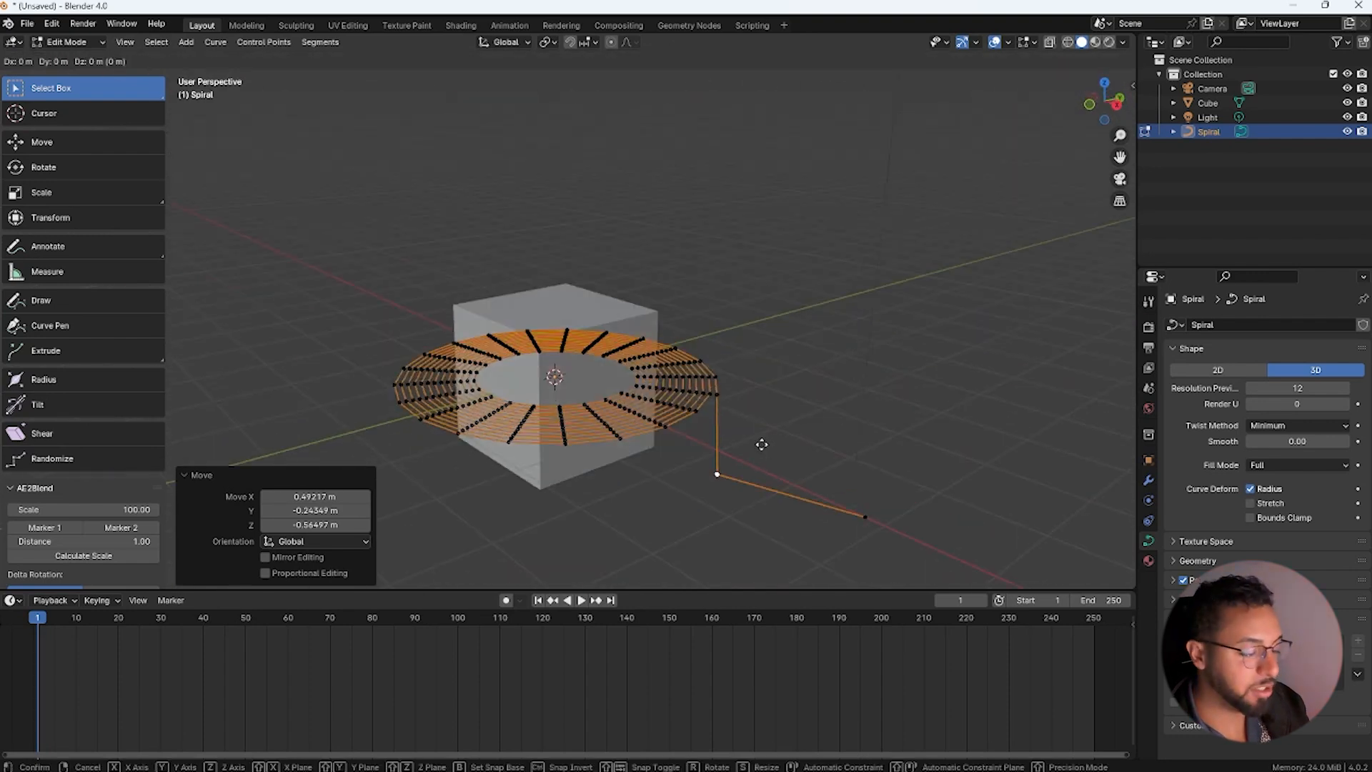
{"action": "key", "text": "y"}
{"action": "key", "text": "z"}
{"action": "left_click", "coordinate": [766, 420]}
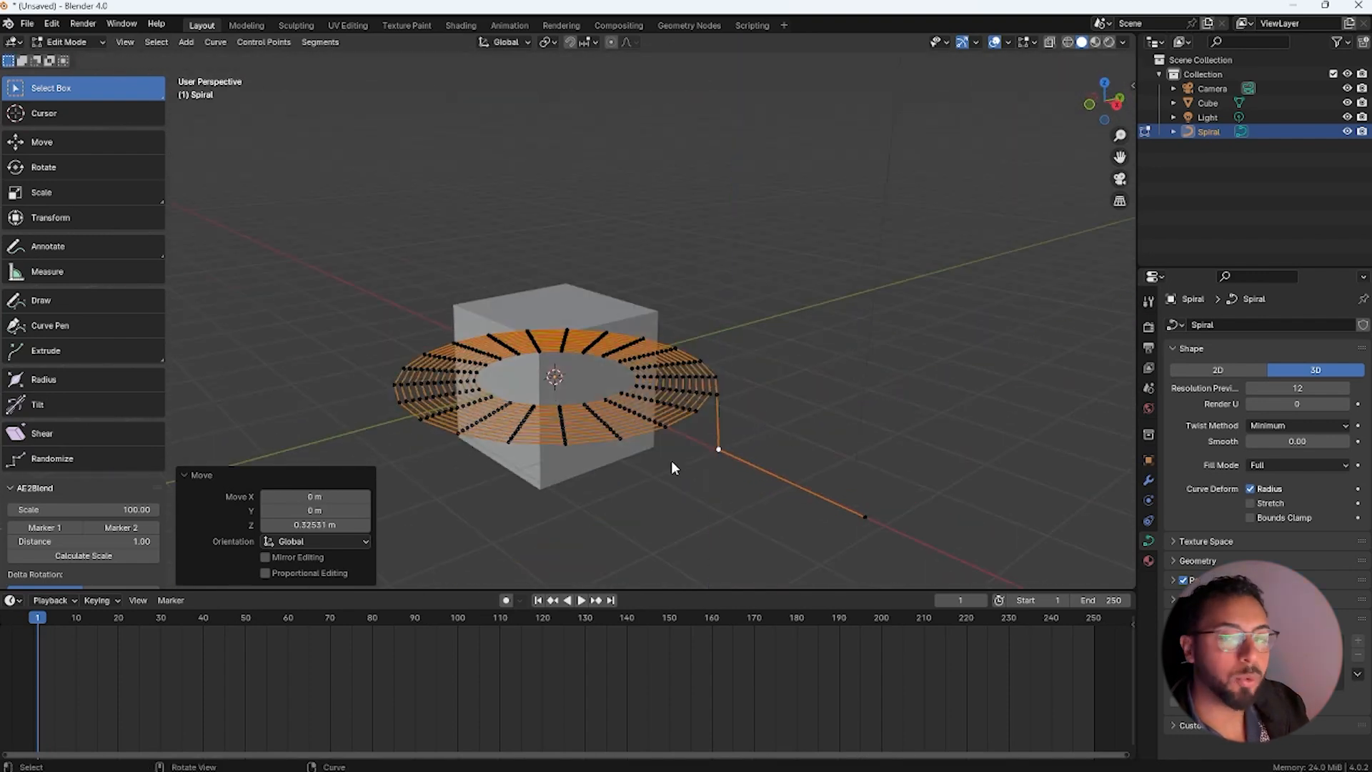
{"action": "left_click_drag", "start_coordinate": [670, 460], "coordinate": [678, 449]}
{"action": "key", "text": "g"}
{"action": "key", "text": "y"}
{"action": "key", "text": "z"}
{"action": "left_click", "coordinate": [795, 432]}
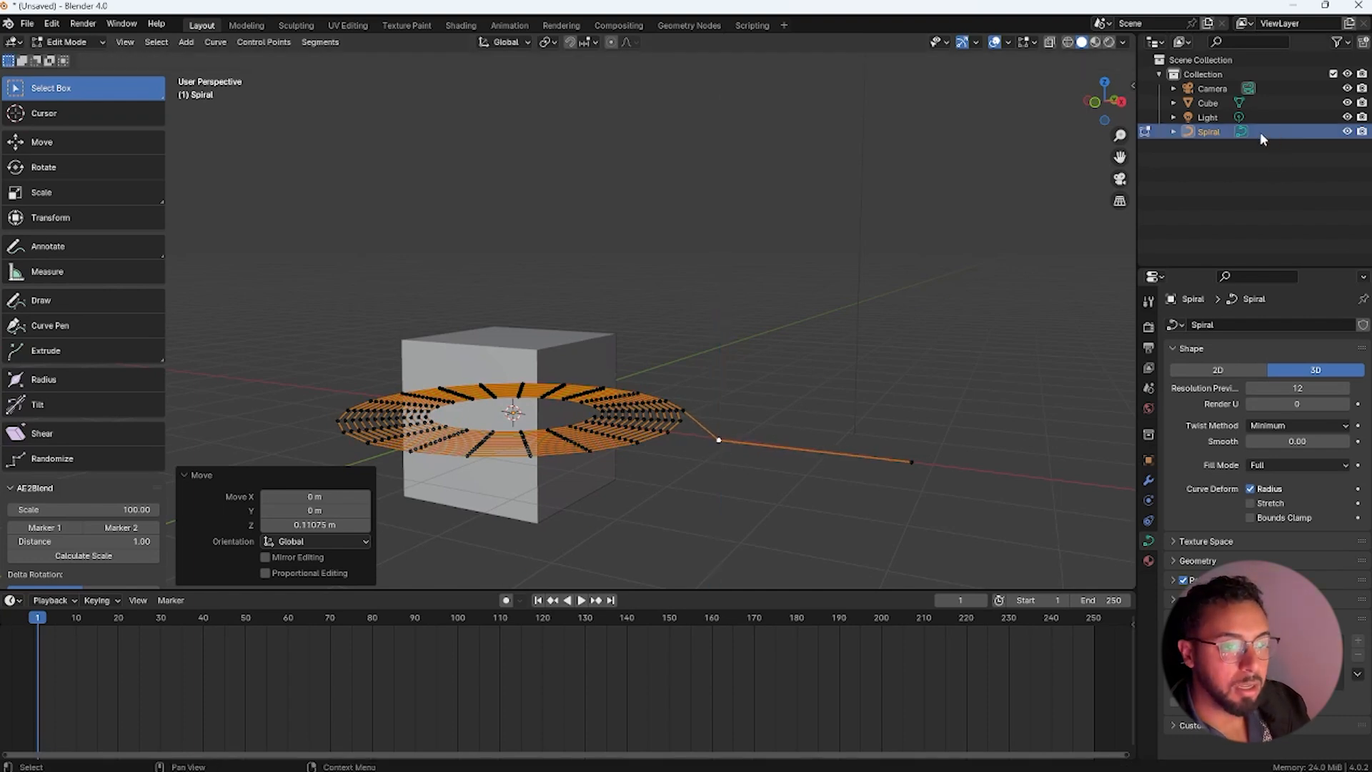
Return to Object Mode and view the whole spiral curve around the cube
{"action": "key", "text": "Tab"}
{"action": "left_click_drag", "start_coordinate": [666, 382], "coordinate": [821, 394]}
{"action": "scroll", "coordinate": [736, 402], "scroll_direction": "down", "scroll_amount": 5}
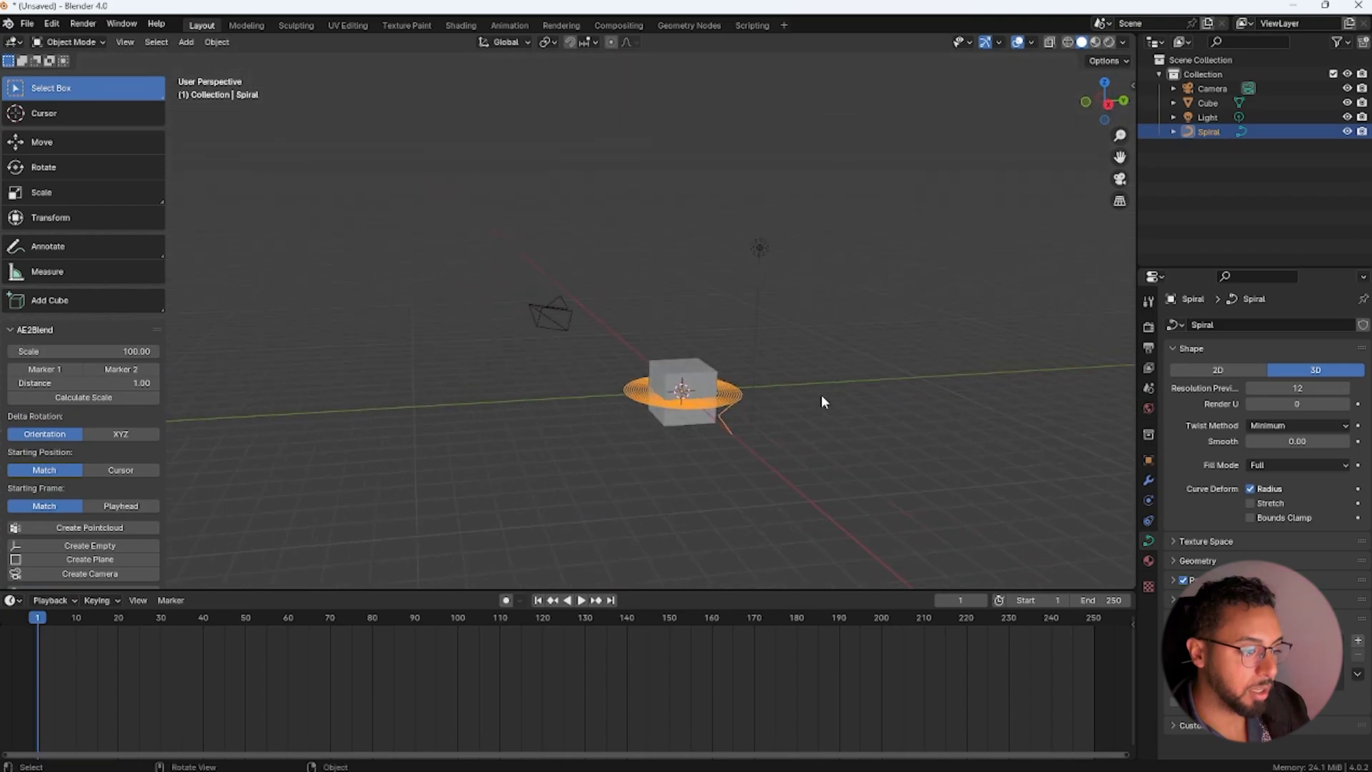
{"action": "key", "text": "KP_0"}
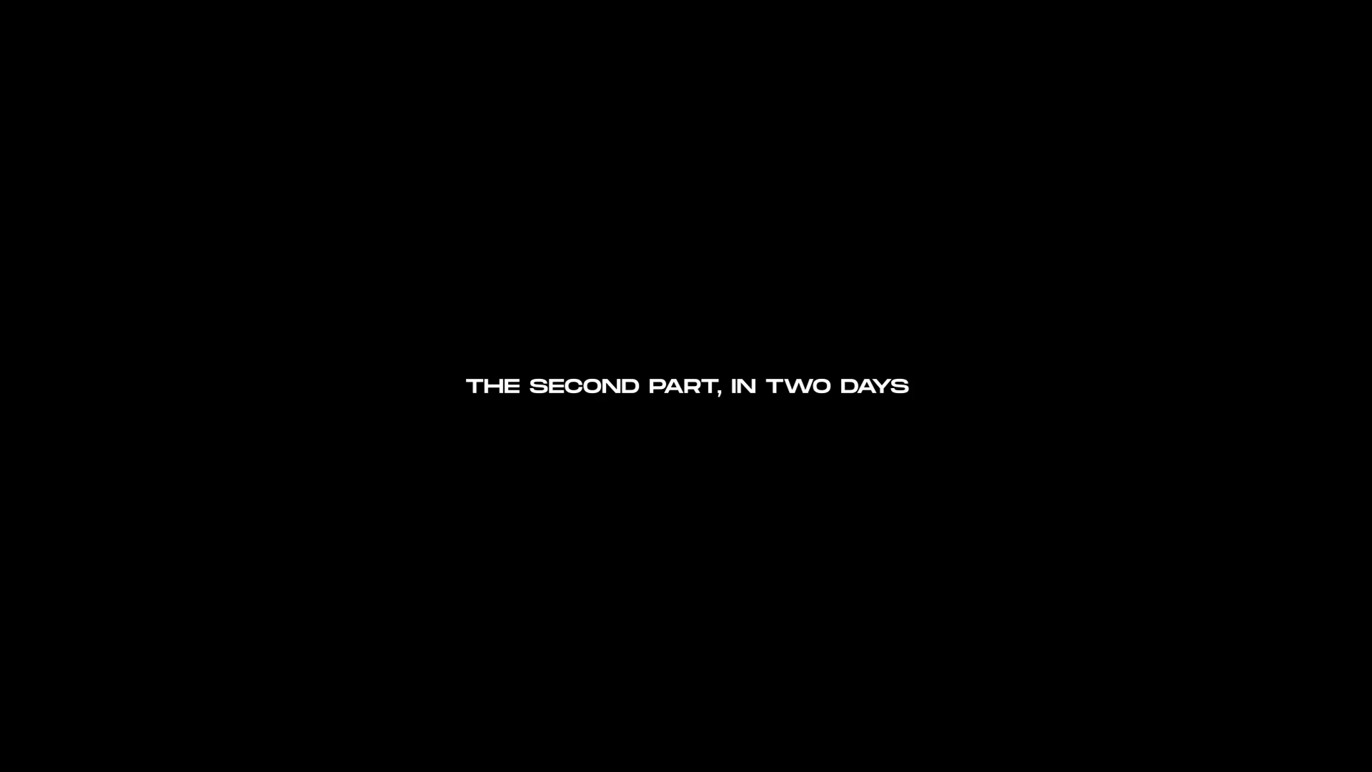